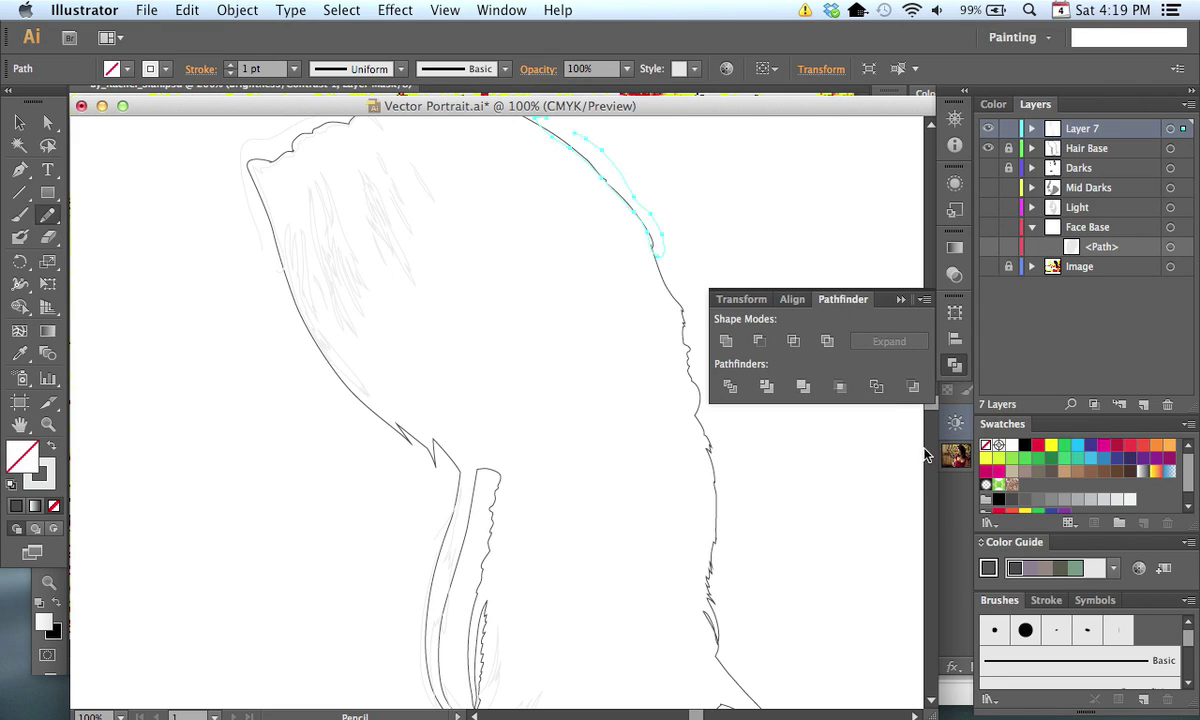
Step: Select all artwork on Layer 7 and swap its stroke with the fill to make the hair highlights solid light grey
click(1169, 130)
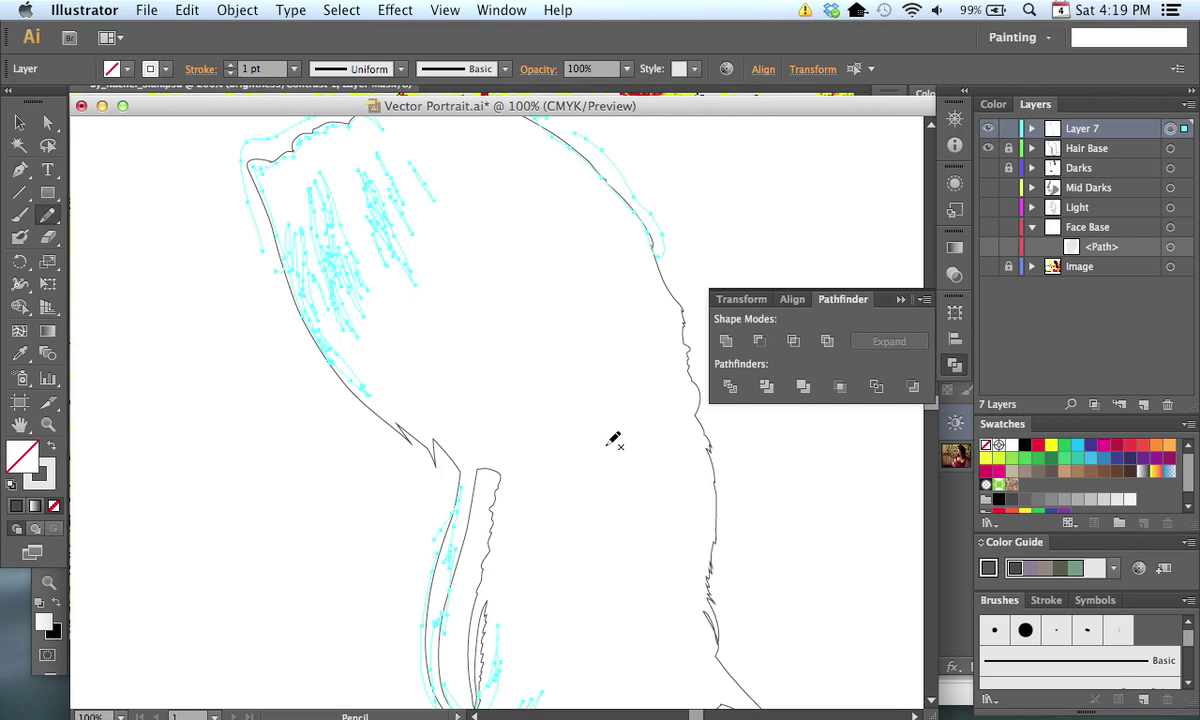
key(shift+x)
drag(561, 326, 569, 382)
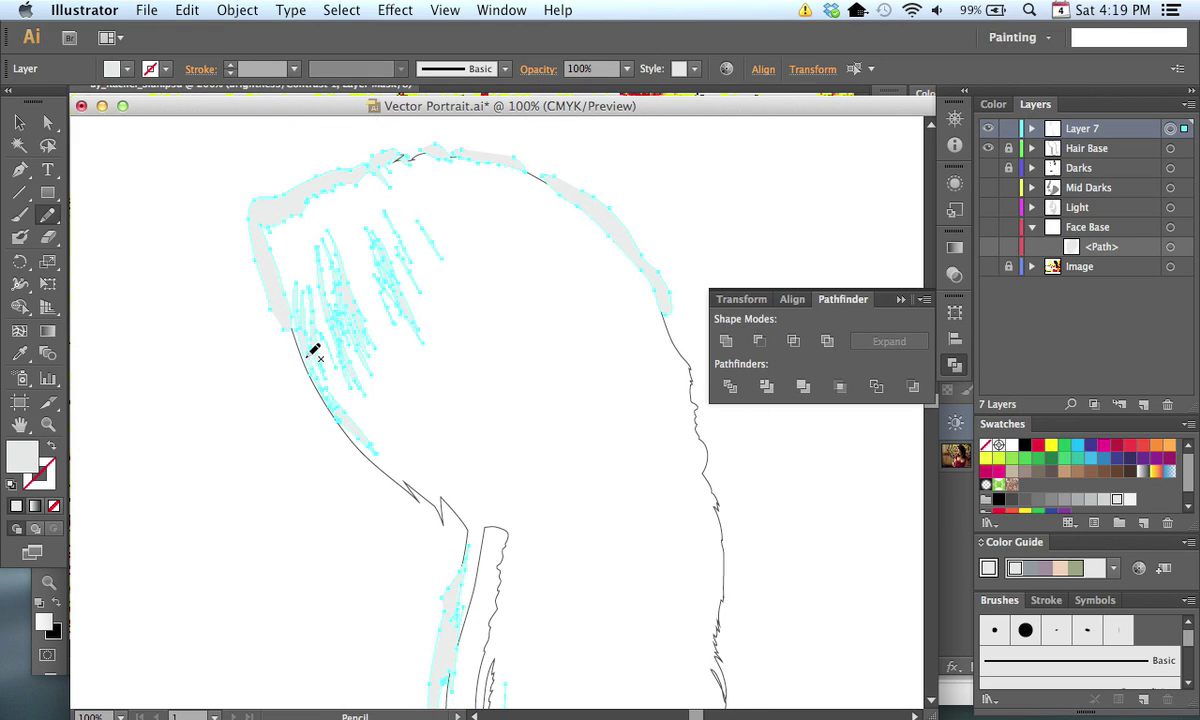
drag(544, 512, 511, 437)
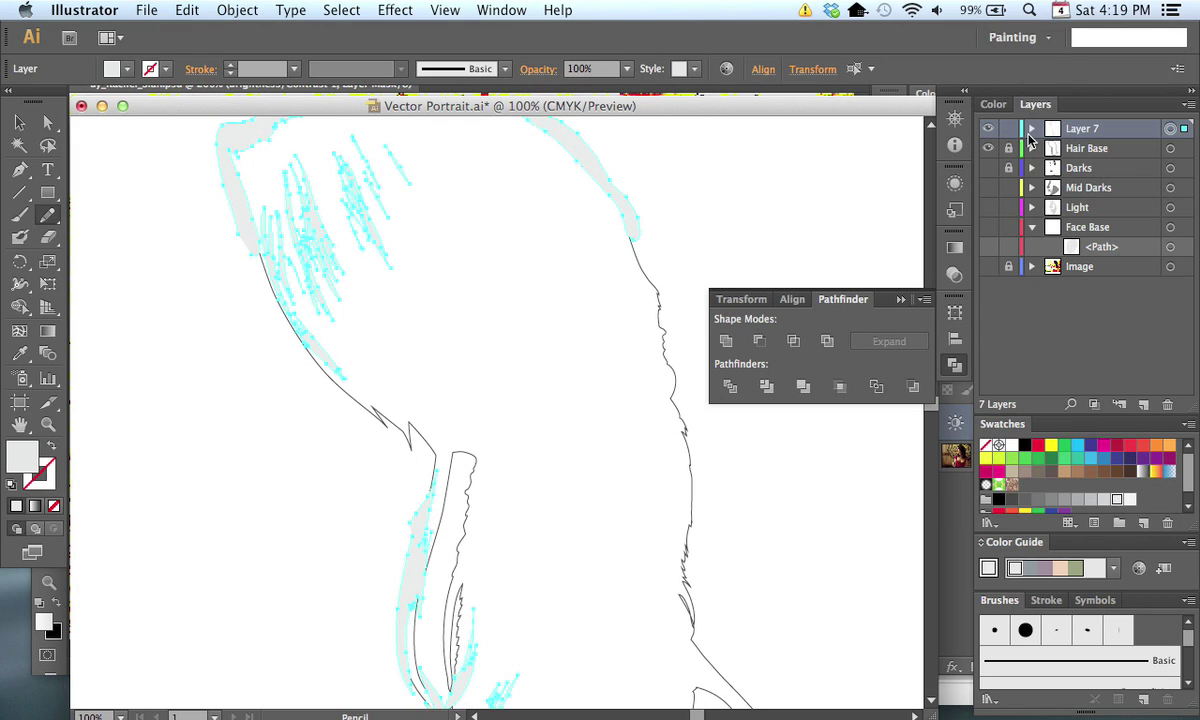
Step: Unlock the Hair Base layer, swap its outline colour into the fill for a solid dark grey hair shape, and deselect it
click(1008, 148)
click(1170, 148)
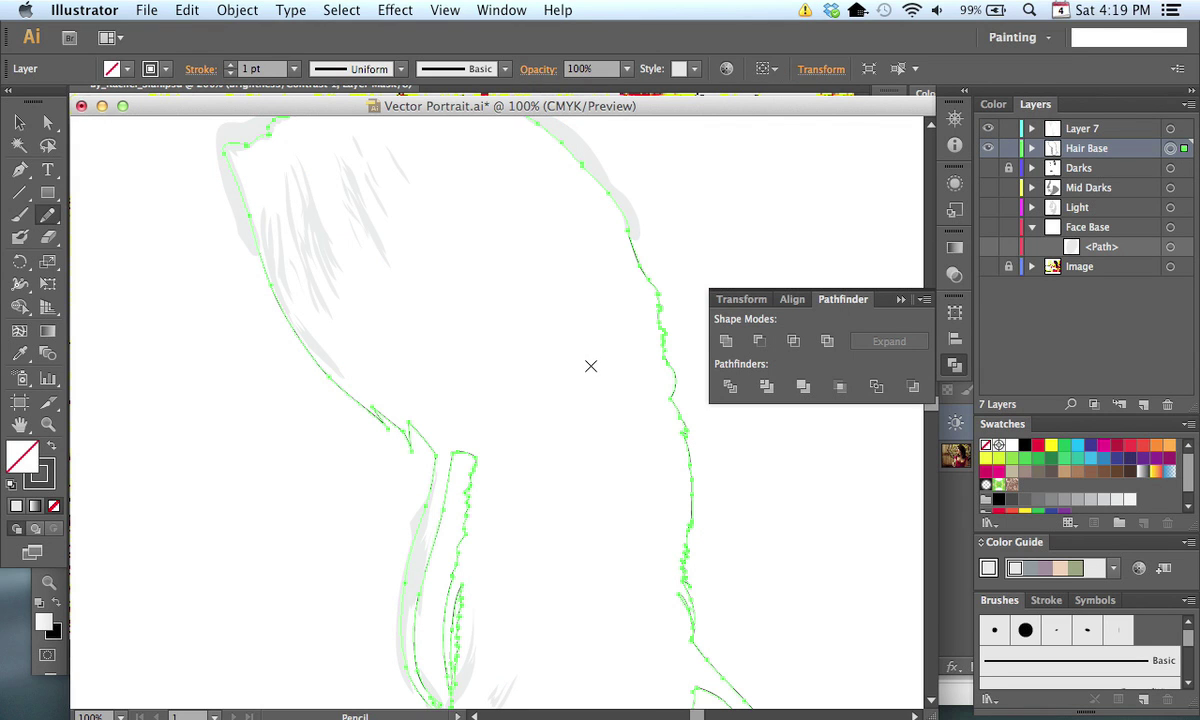
key(shift+x)
scroll(600, 380, left, 2)
key(super+minus)
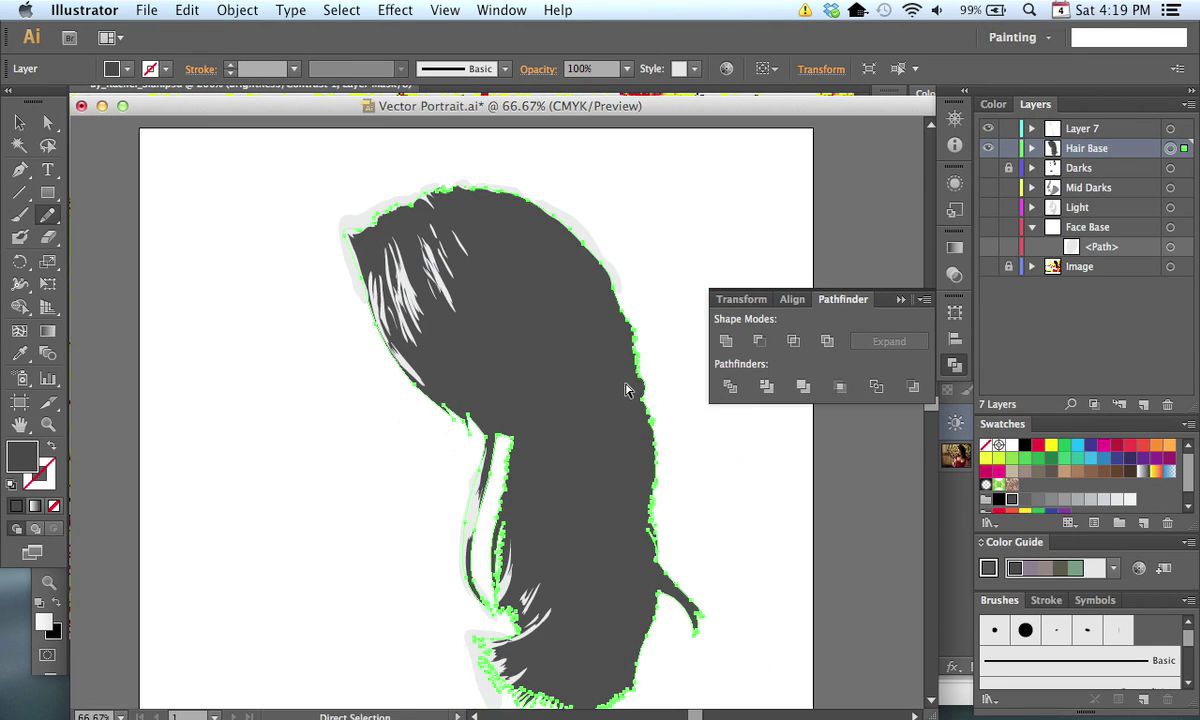
drag(600, 526, 613, 401)
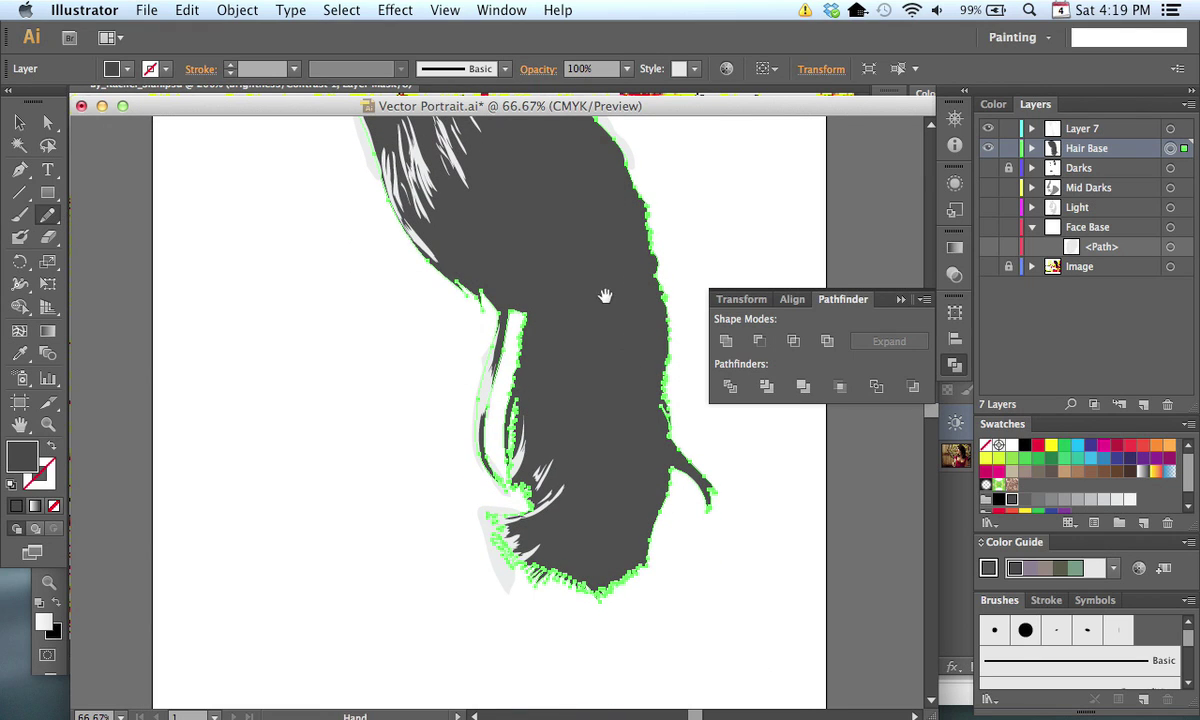
scroll(605, 296, up, 3)
key(super+shift+a)
Step: Show the Darks, Mid Darks, Light and Face Base layers to review the whole portrait, and hide them again
drag(988, 168, 989, 246)
drag(550, 405, 542, 448)
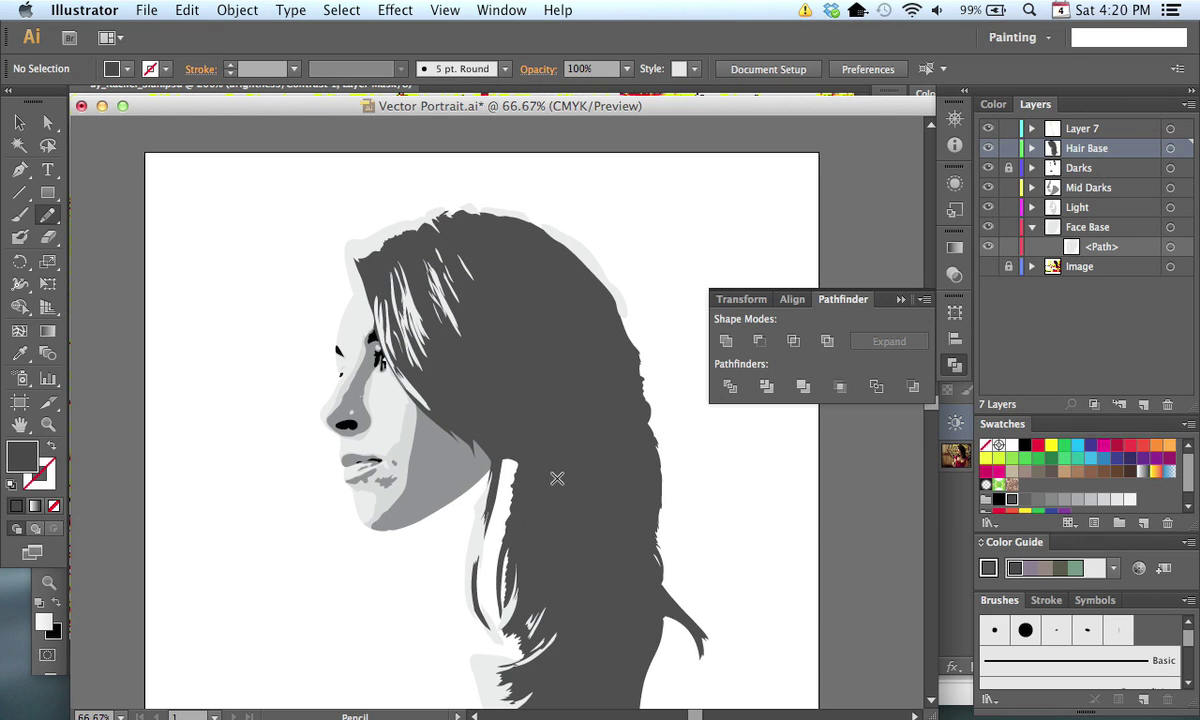
scroll(551, 427, down, 2)
key(super+minus)
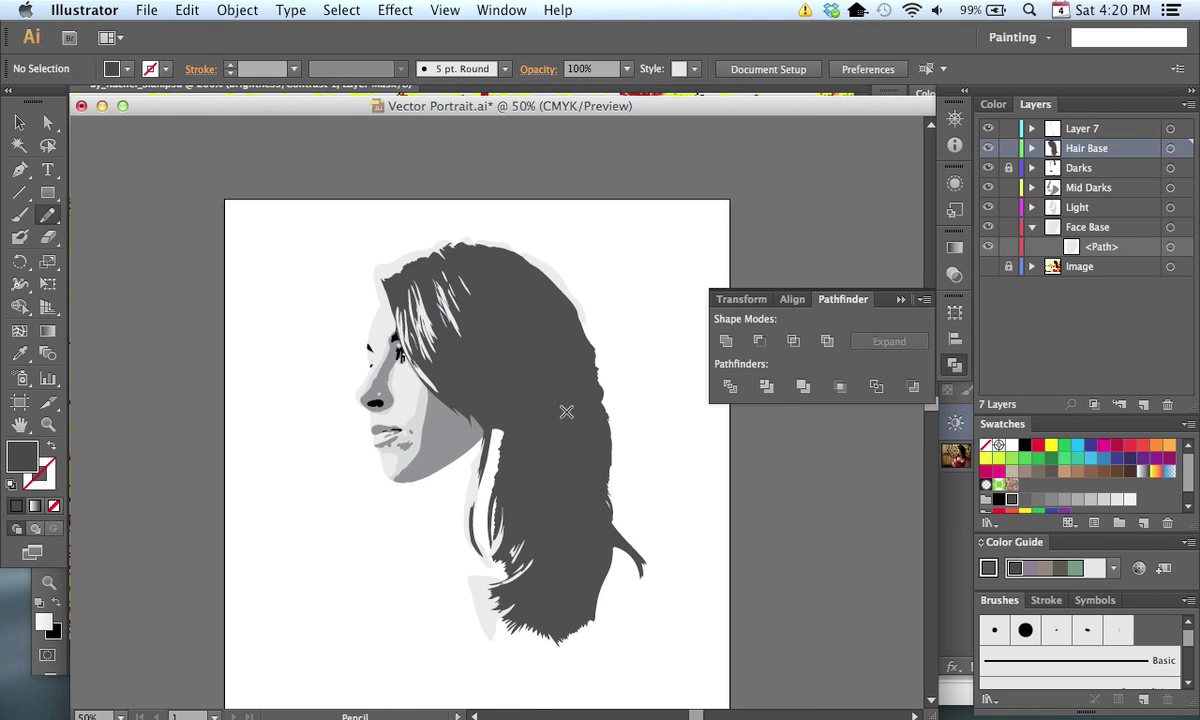
key(super+equal)
key(super+equal)
drag(469, 375, 494, 459)
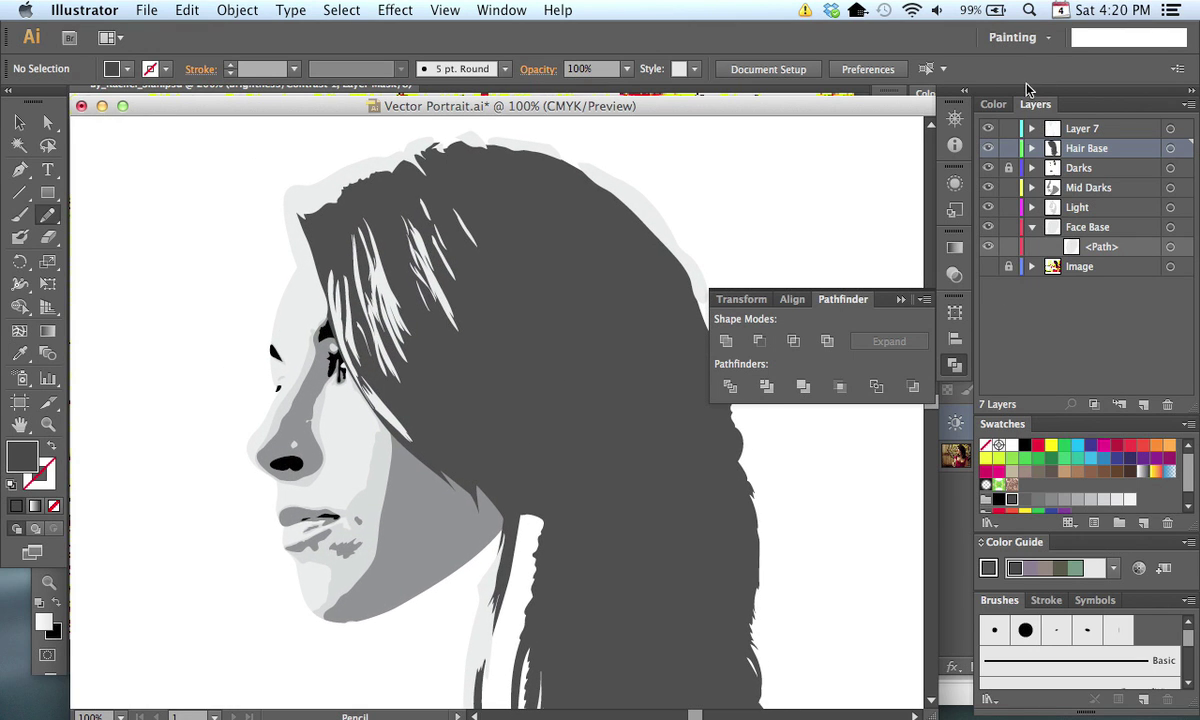
drag(988, 168, 988, 266)
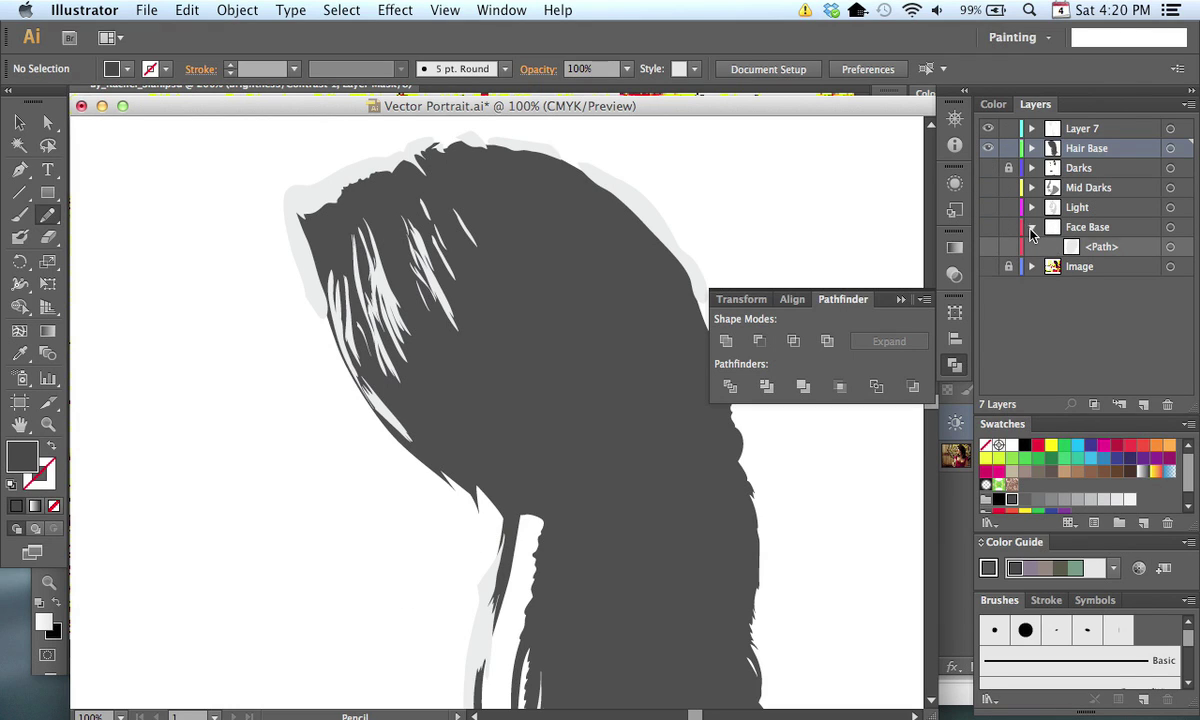
Step: Collapse the Face Base layer and check the contents of the Hair Base layer
click(1032, 228)
click(1032, 148)
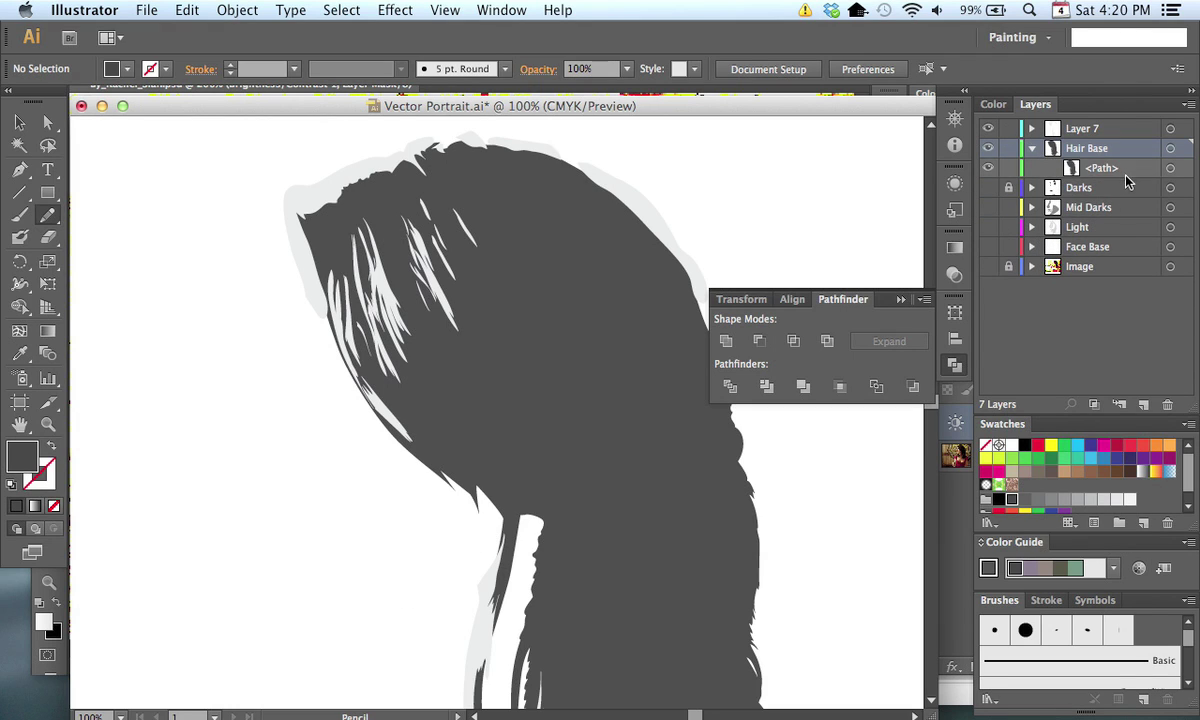
drag(1128, 176, 1143, 404)
click(990, 188)
click(1032, 149)
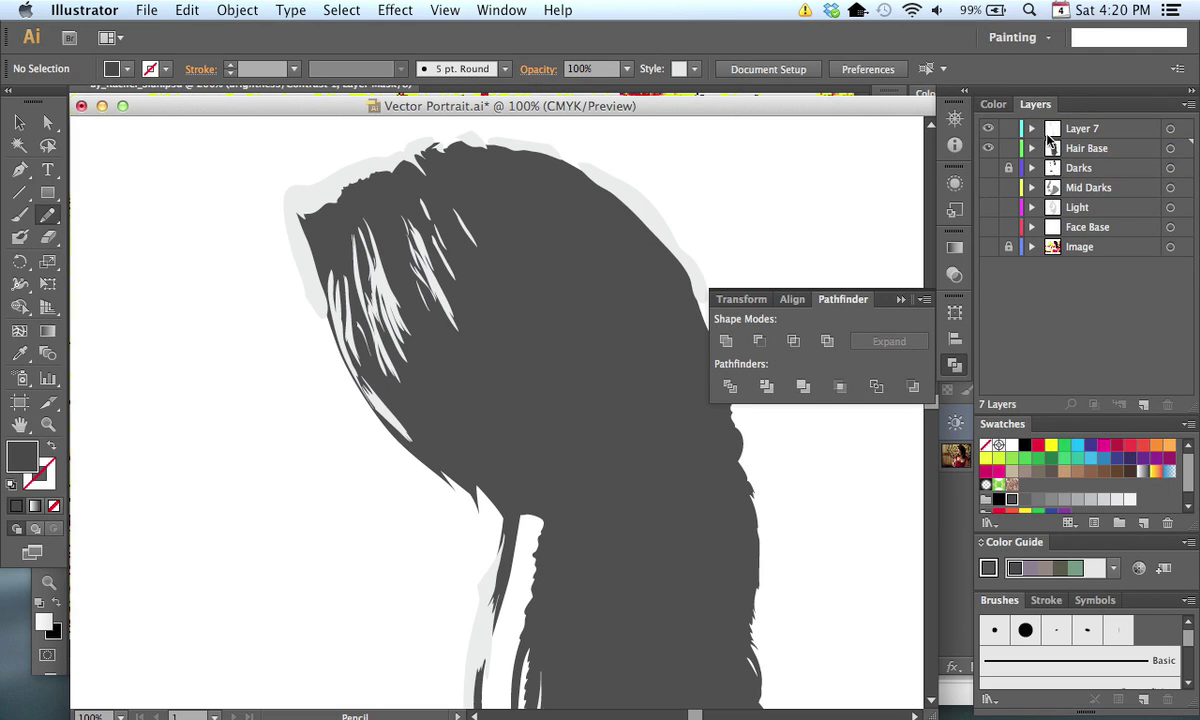
Step: Hide the Hair Base layer and swap the fill of all Layer 7 artwork to a stroke, leaving only outlines
click(988, 150)
click(1032, 129)
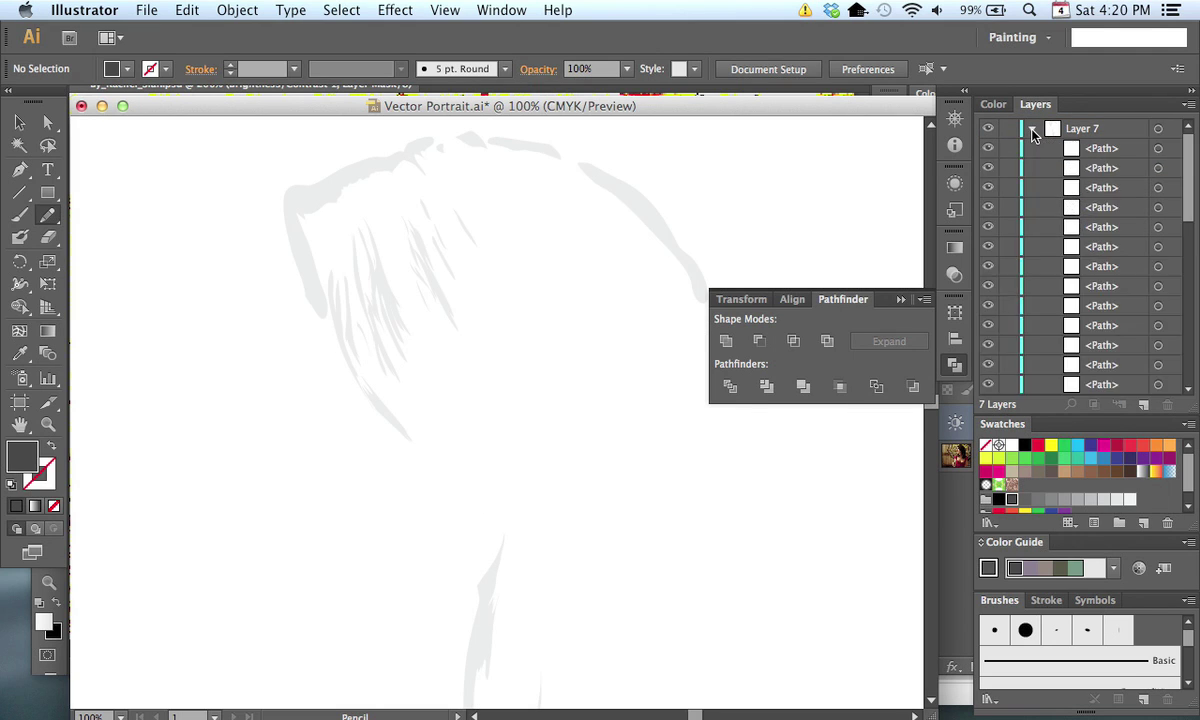
click(1158, 129)
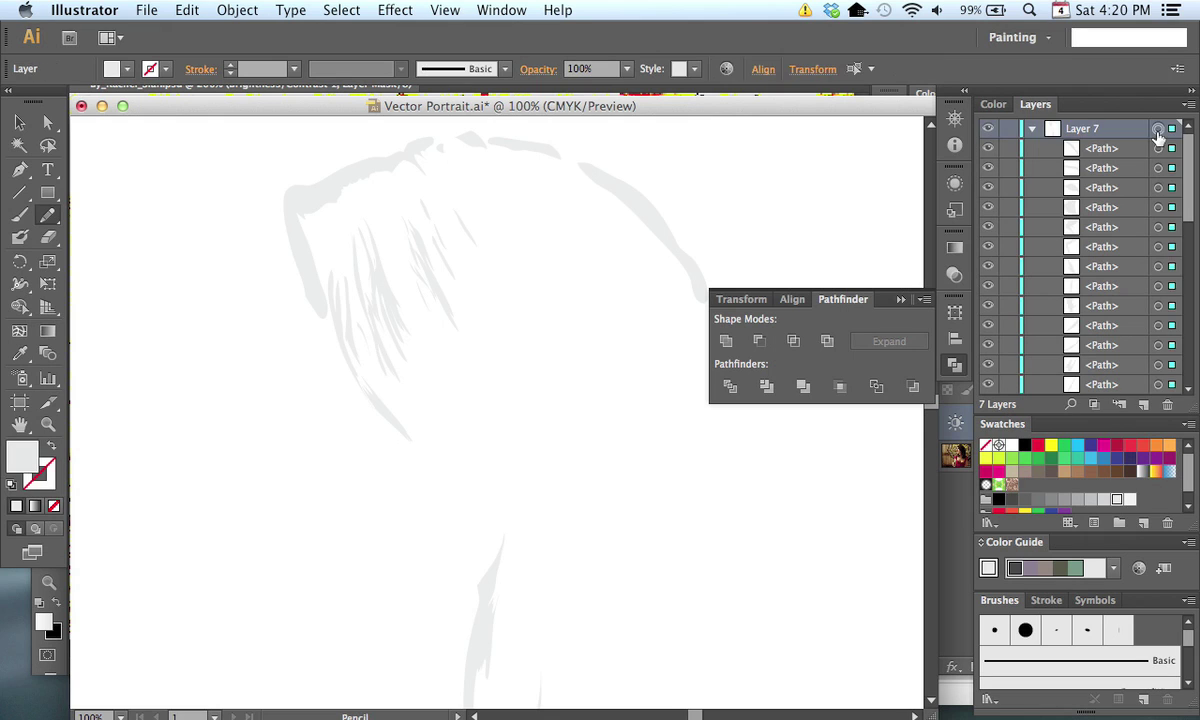
click(51, 447)
key(super+equal)
key(super+equal)
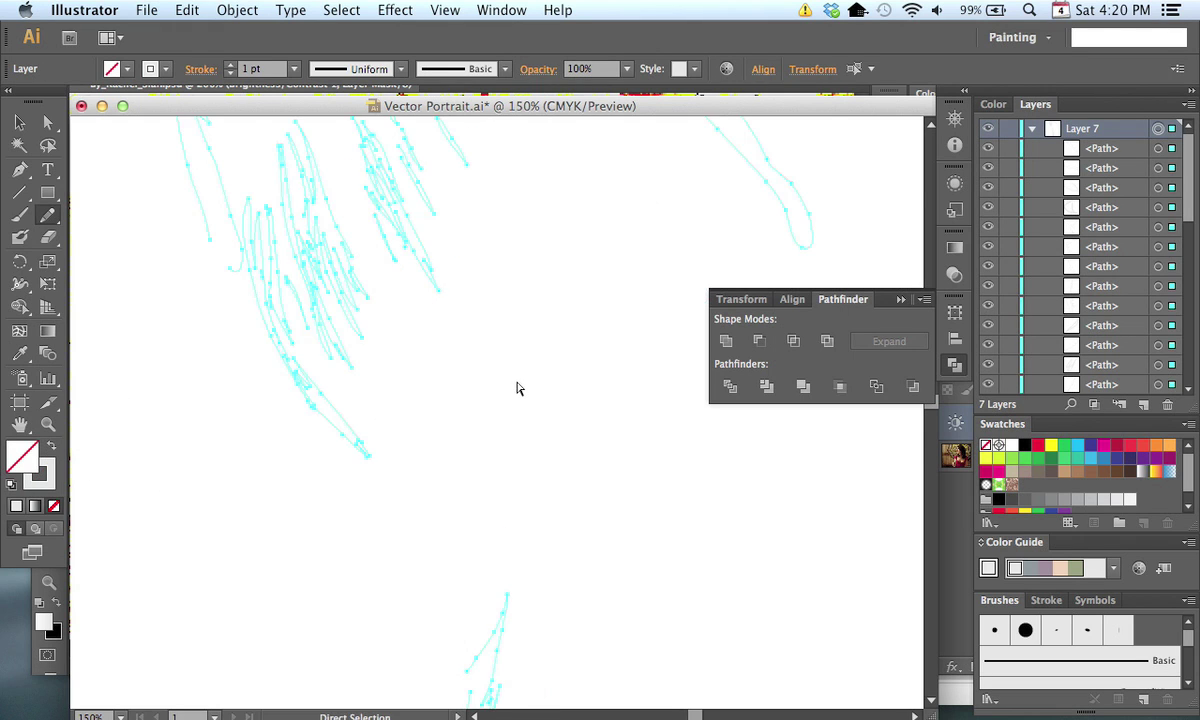
mouse_move(396, 319)
mouse_down()
mouse_move(606, 529)
mouse_move(629, 569)
mouse_up()
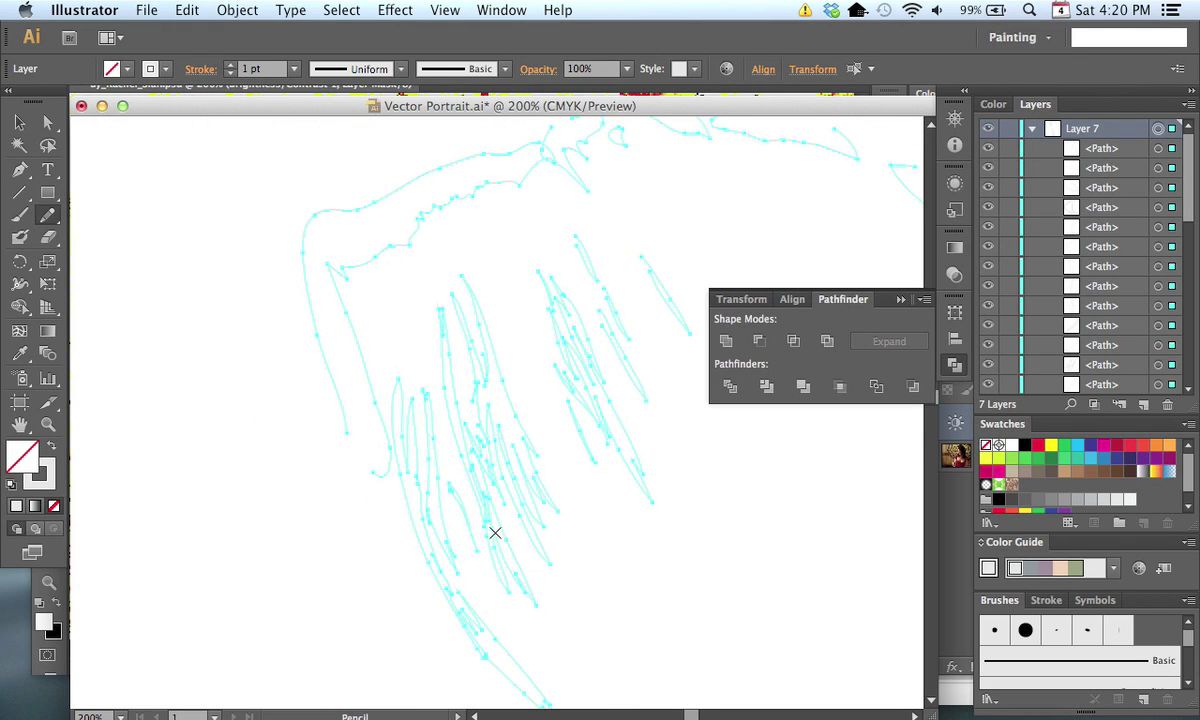
Step: Join the open ends of the highlight outline along the front edge of the hair and the neighbouring crown piece
key(a)
drag(305, 395, 383, 492)
key(super+j)
drag(543, 383, 457, 507)
click(495, 244)
key(super+j)
Step: Join the open ends of the small highlight outlines along the top of the crown
drag(605, 331, 564, 336)
drag(502, 236, 495, 272)
key(super+j)
click(549, 246)
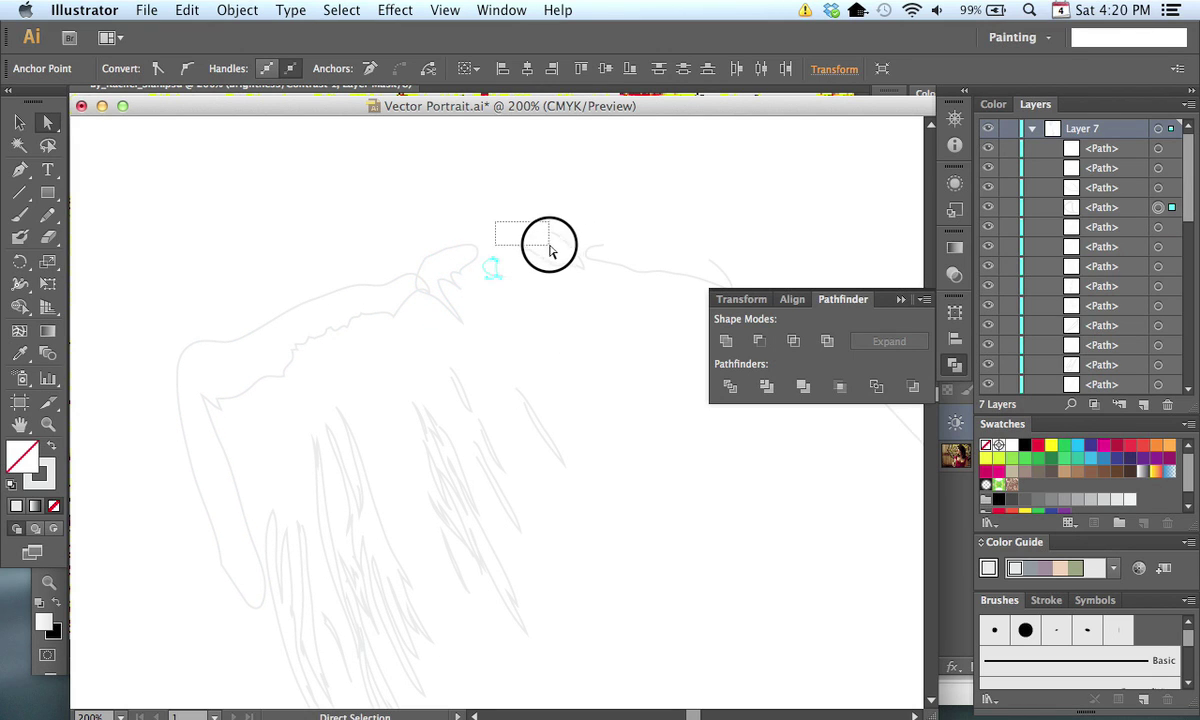
drag(631, 397, 485, 378)
drag(430, 202, 525, 289)
drag(437, 217, 584, 257)
key(super+j)
drag(663, 307, 492, 226)
click(527, 243)
Step: Check the highlight outlines down through the lower hair strands for open ends
drag(598, 494, 512, 286)
drag(152, 560, 565, 396)
drag(378, 340, 485, 480)
drag(619, 536, 581, 380)
drag(660, 660, 535, 291)
click(560, 425)
drag(637, 544, 581, 218)
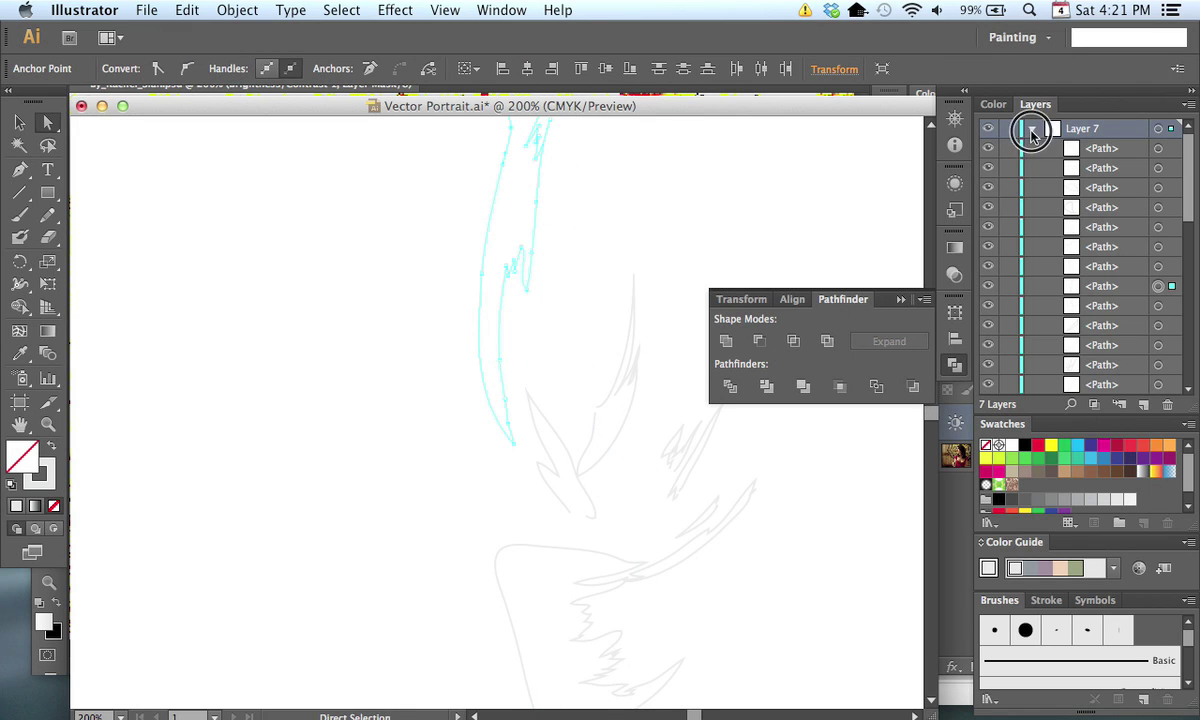
Step: Collapse Layer 7, show the Hair Base layer and lock it
click(1032, 129)
click(990, 148)
click(1007, 149)
Step: Select all artwork on Layer 7, swap its stroke back to a light grey fill, and deselect it
drag(555, 519, 590, 345)
click(597, 465)
click(590, 572)
drag(842, 522, 348, 590)
drag(577, 151, 605, 506)
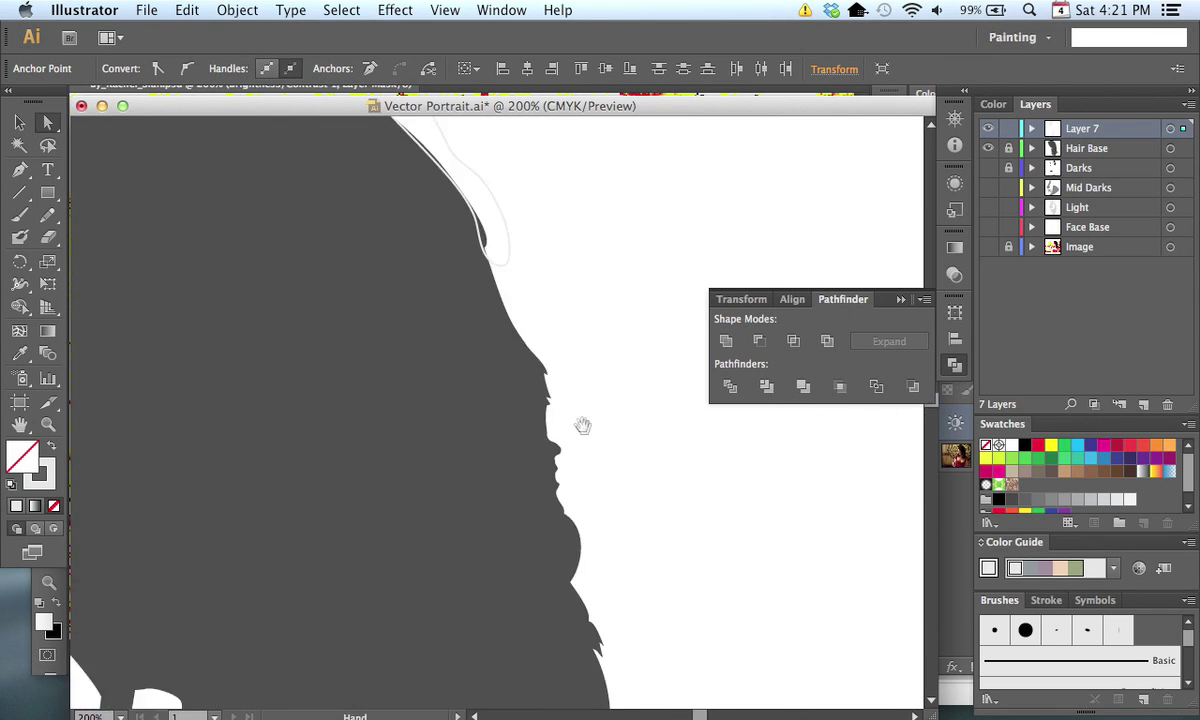
drag(386, 222, 621, 538)
drag(503, 546, 629, 506)
click(1170, 129)
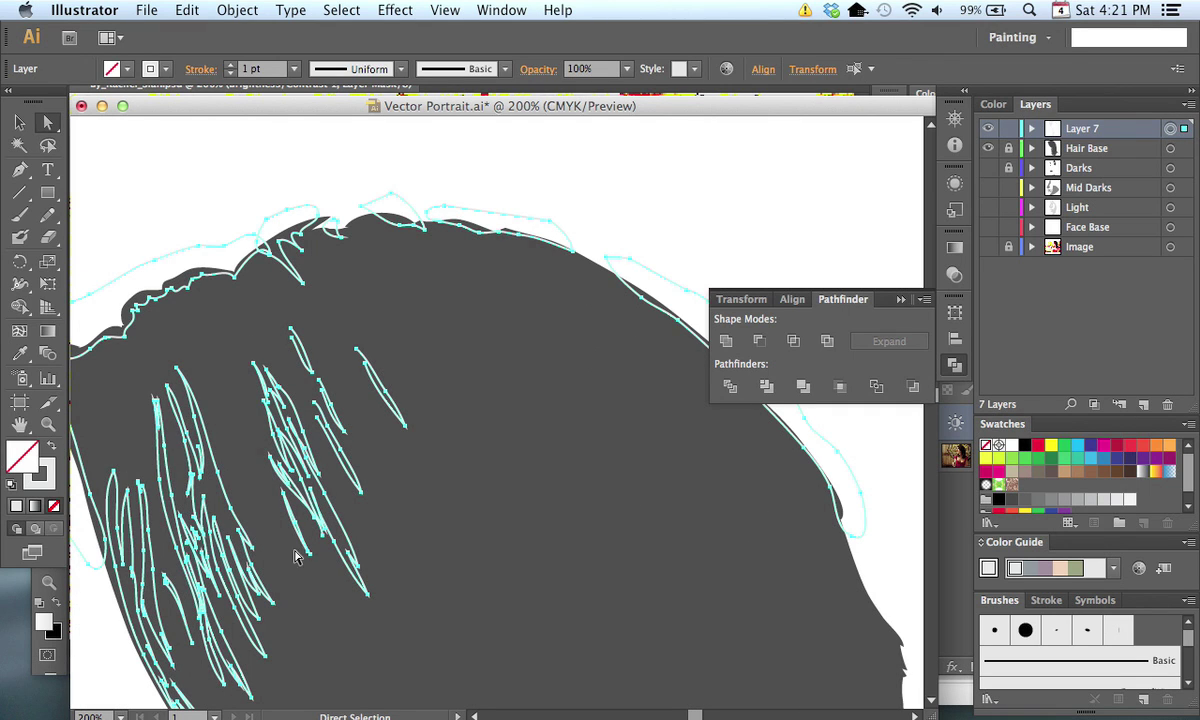
click(52, 452)
drag(557, 490, 517, 485)
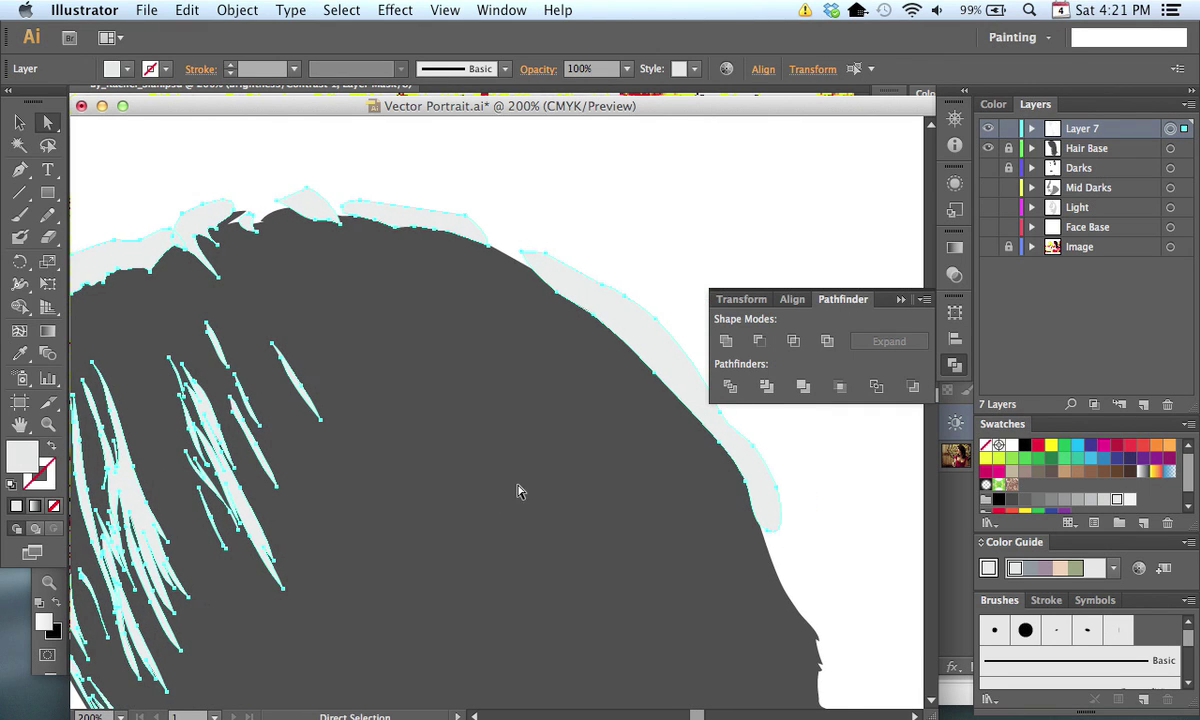
click(628, 240)
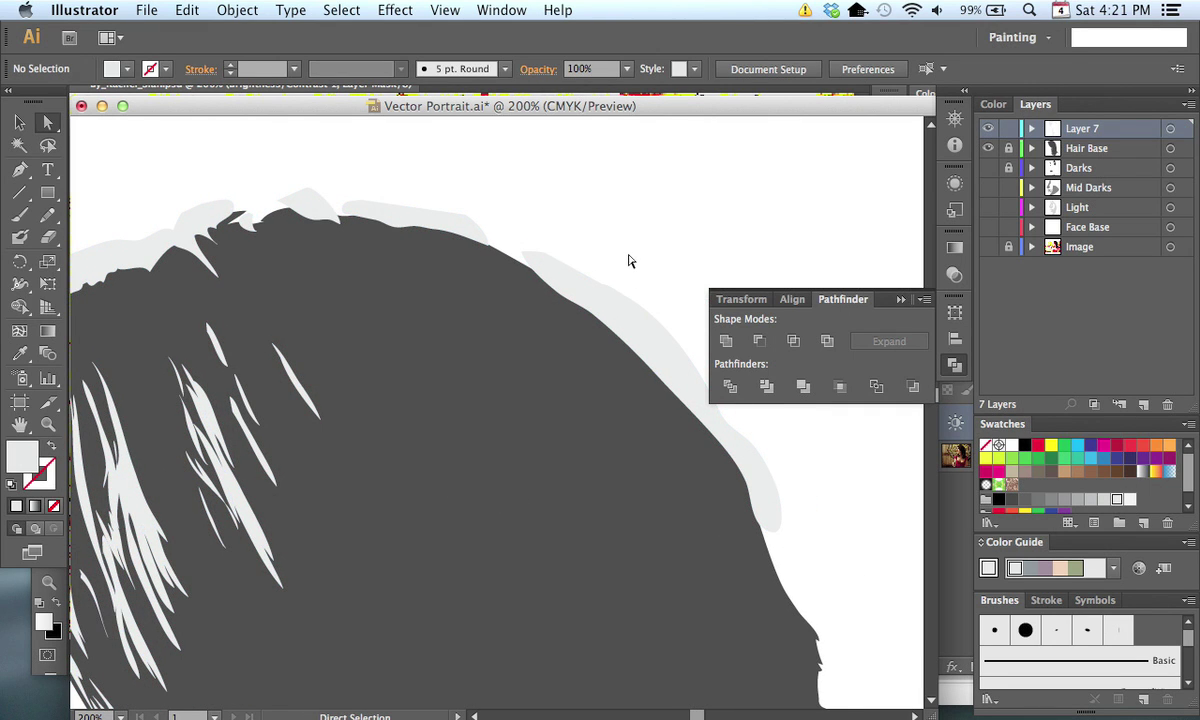
Step: Nudge the long highlight on the back of the crown upward by two small increments
key(v)
click(595, 302)
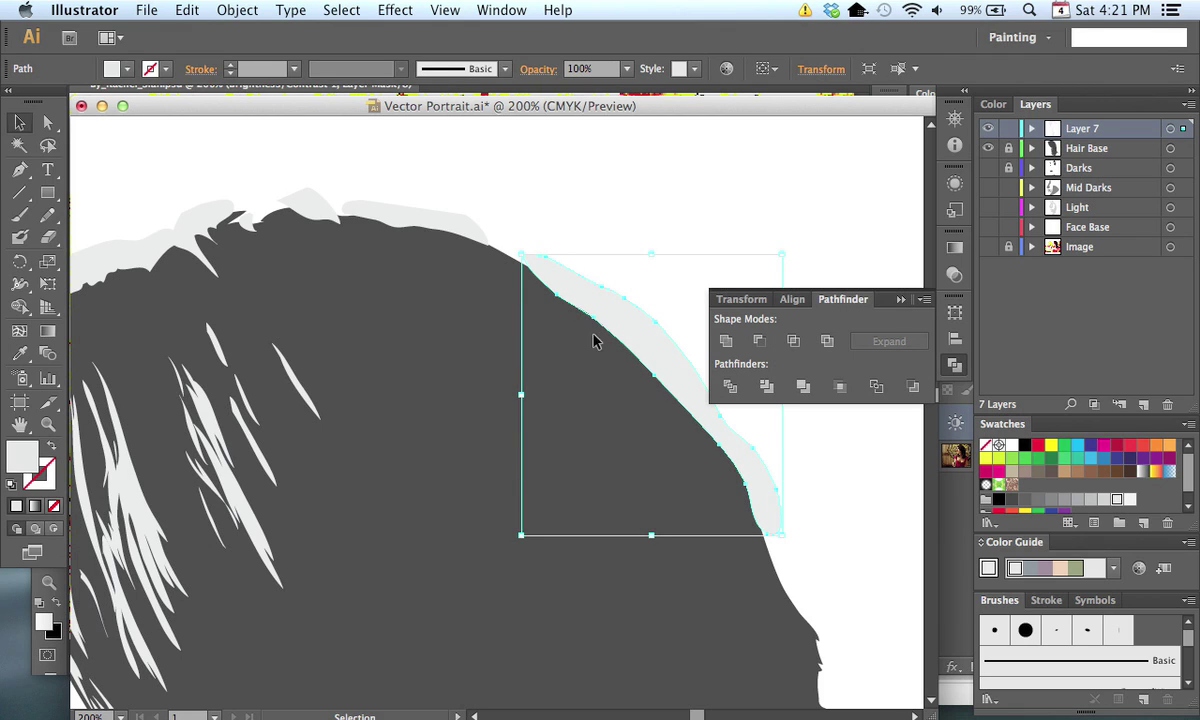
key(Up)
key(Up)
Step: Try combining the two highlights on the back of the crown with Pathfinder, and ungroup them
shift+click(472, 228)
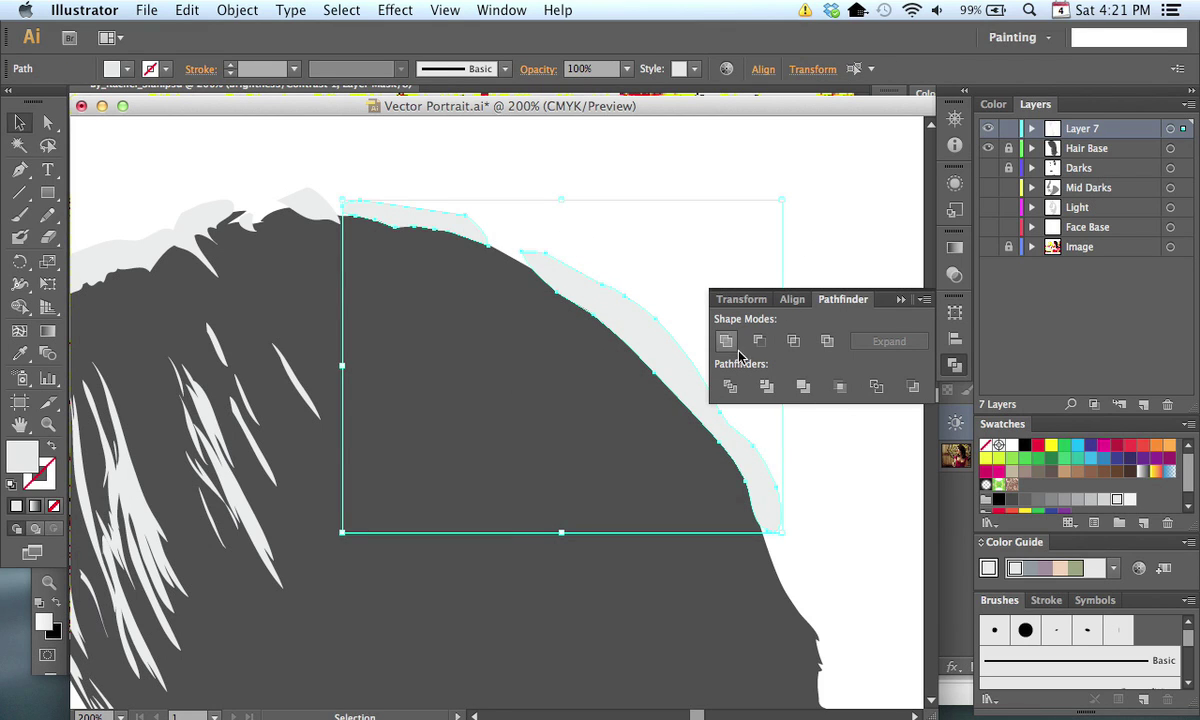
click(1033, 132)
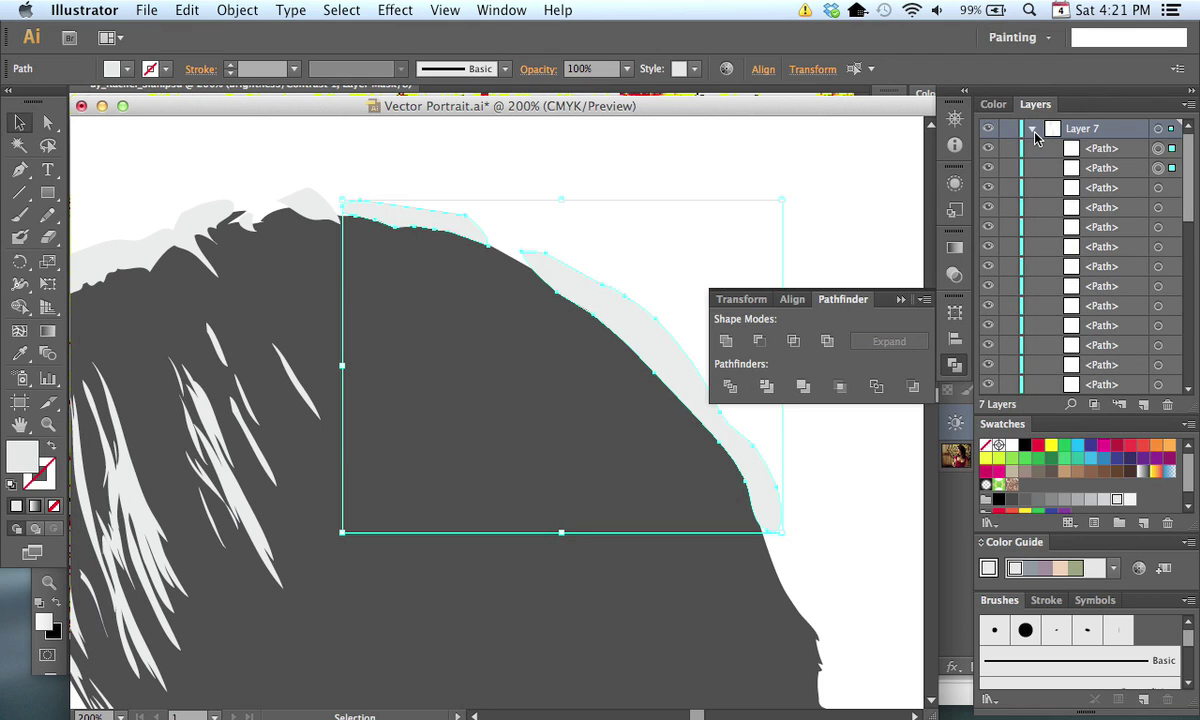
click(734, 381)
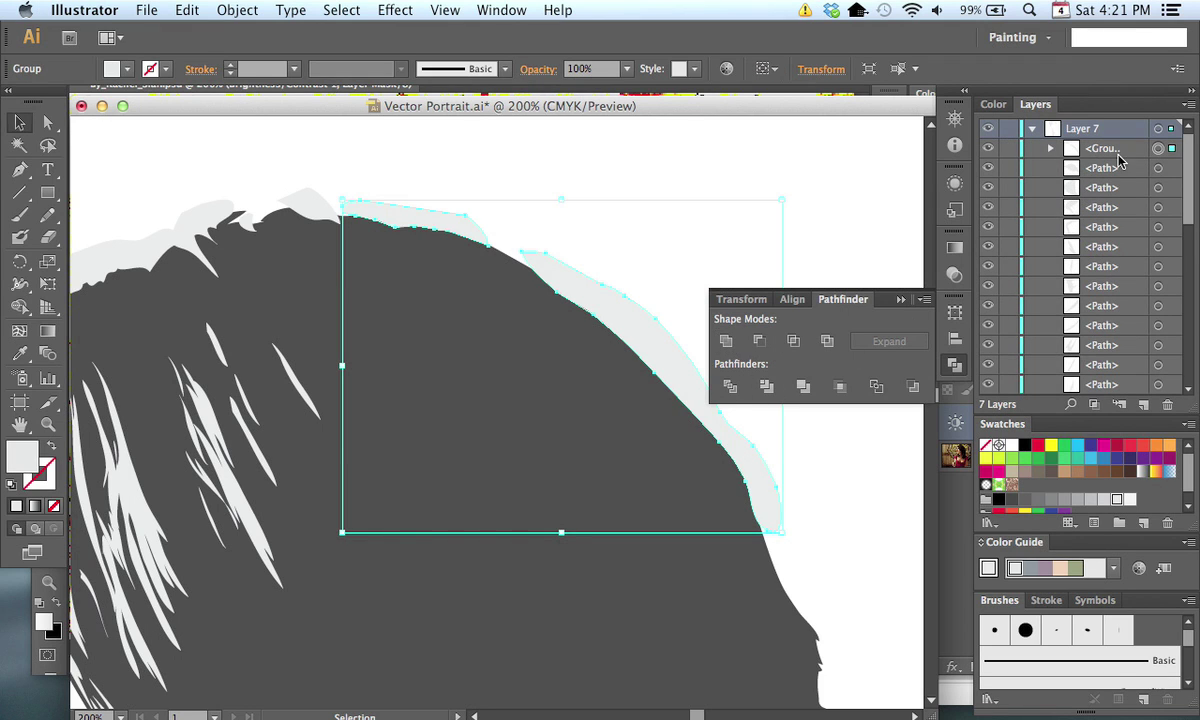
key(super+shift+g)
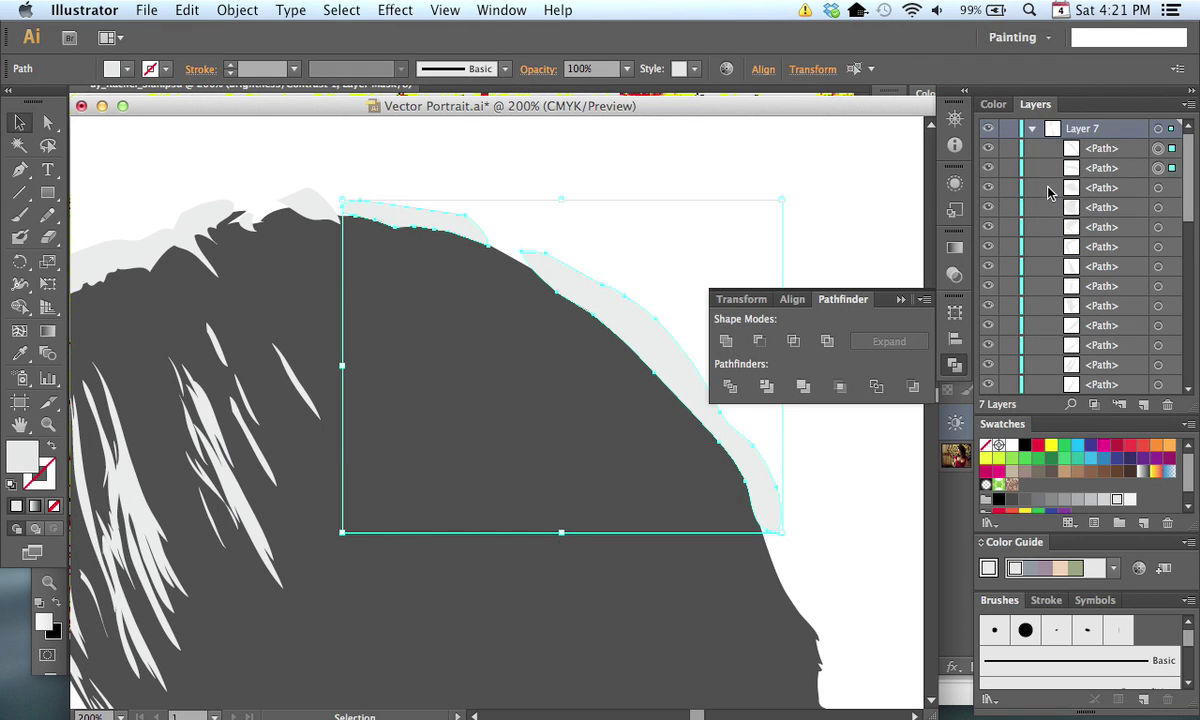
Step: Try uniting the two crown highlights as a compound shape, inspect its contents in Layer 7, and undo it
alt+click(726, 341)
click(1051, 150)
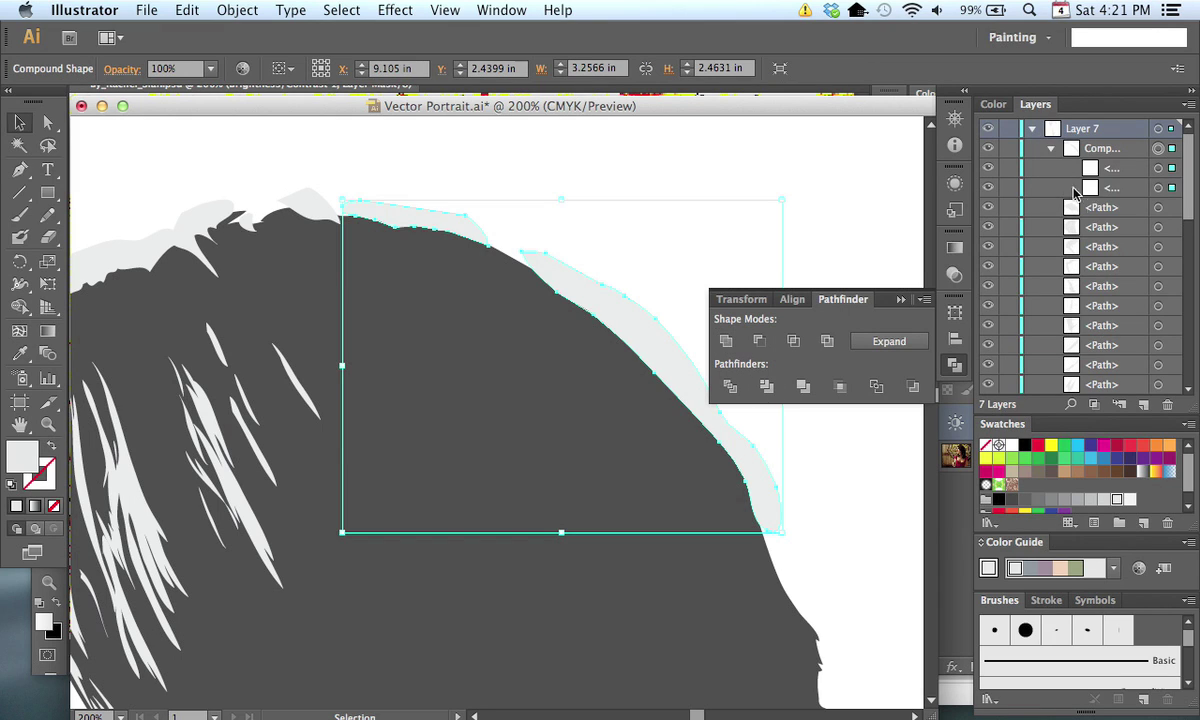
click(1051, 150)
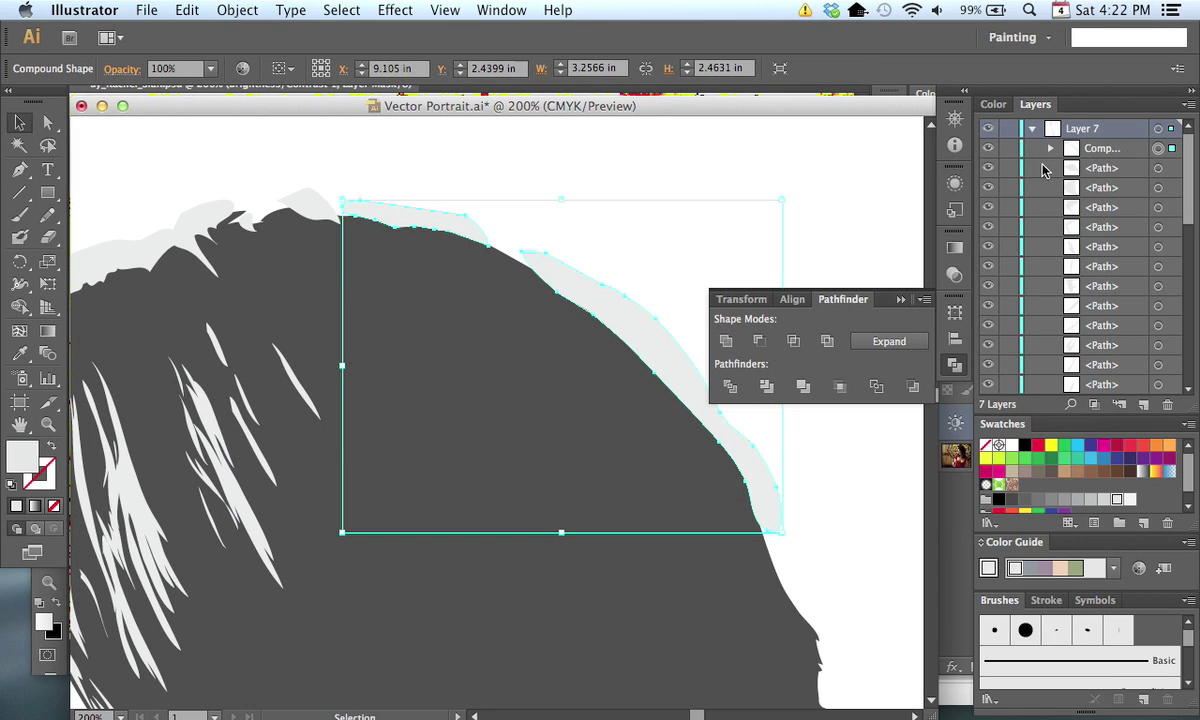
key(super+z)
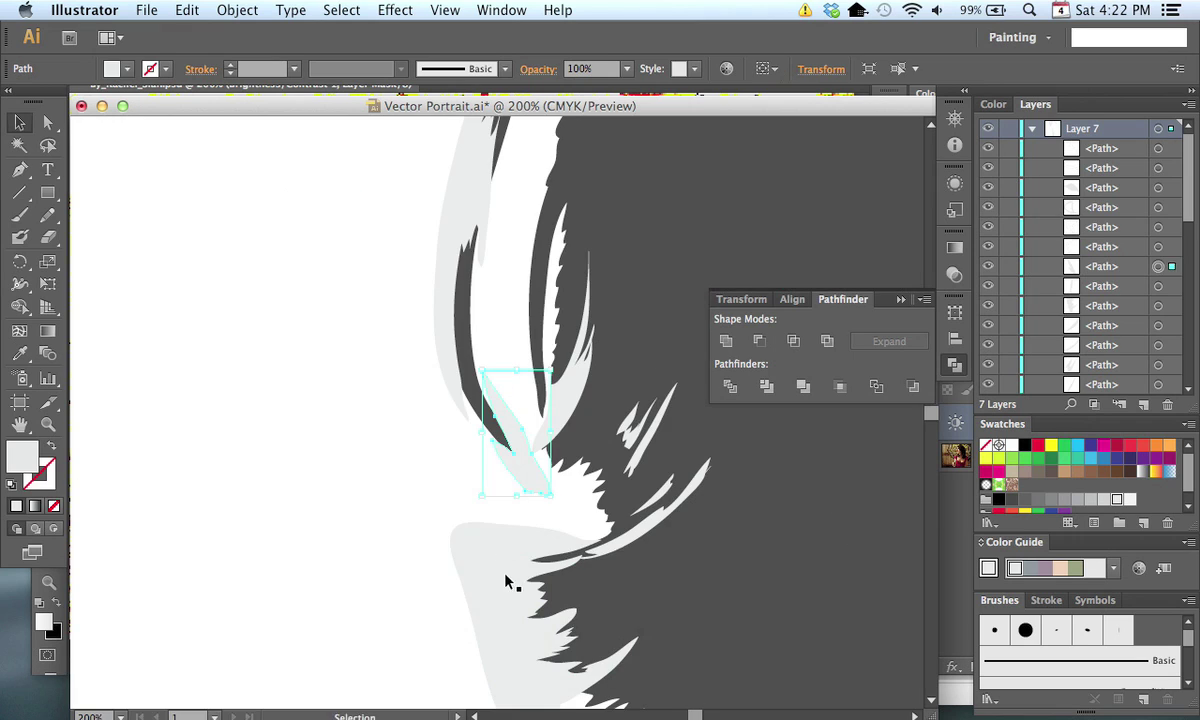
Step: Unite all the outer-edge highlights, from the lower strands up around the crown, into one compound shape
click(508, 568)
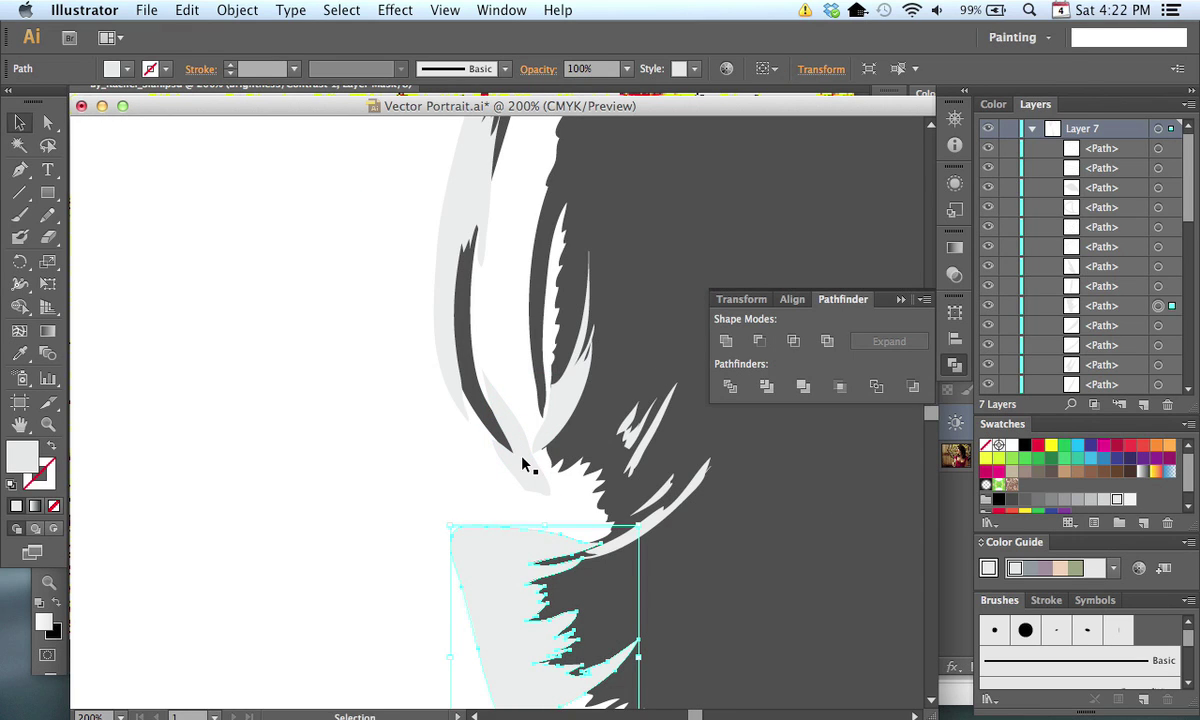
shift+click(495, 438)
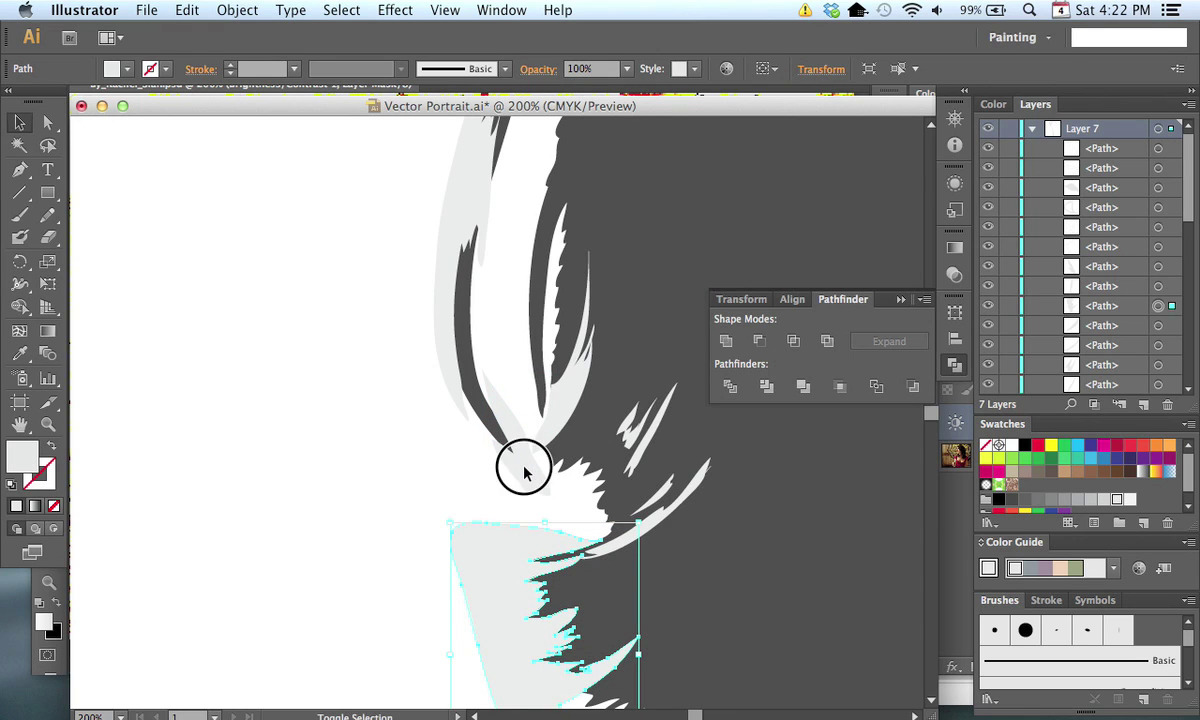
drag(447, 322, 494, 618)
drag(549, 338, 686, 556)
shift+click(427, 306)
drag(381, 407, 399, 696)
drag(558, 550, 354, 557)
shift+click(488, 292)
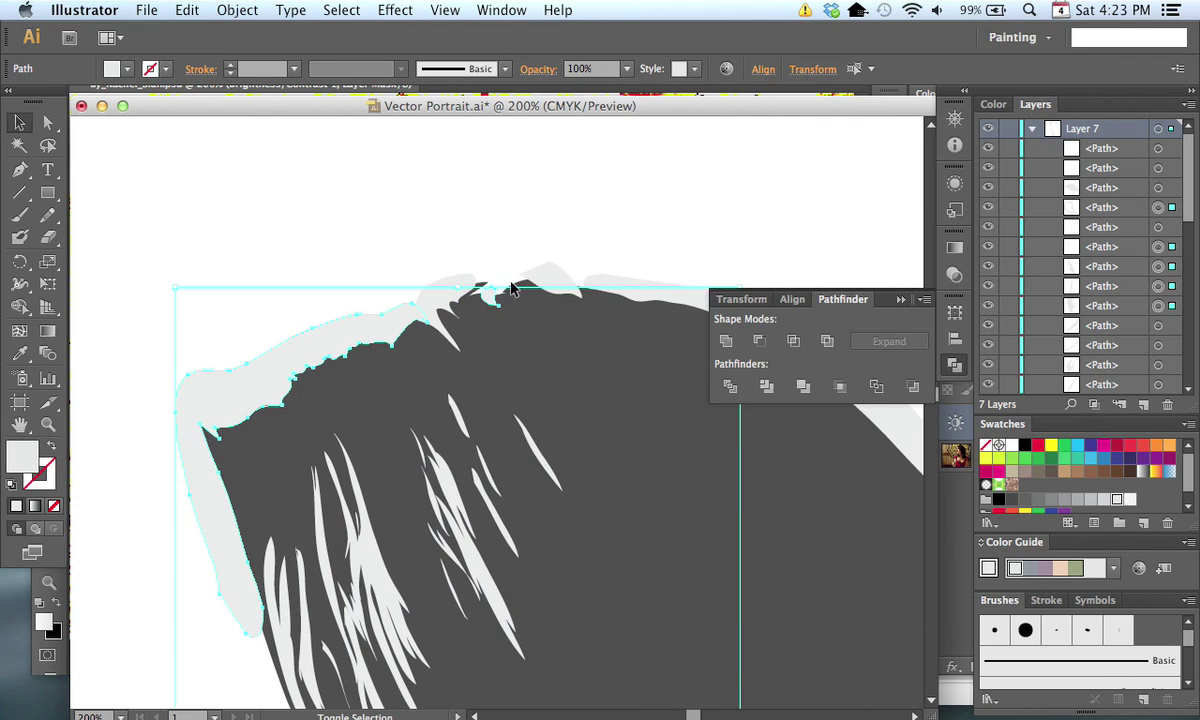
shift+click(549, 274)
shift+click(628, 296)
drag(781, 524, 434, 509)
shift+click(522, 392)
drag(665, 543, 981, 440)
shift+click(412, 188)
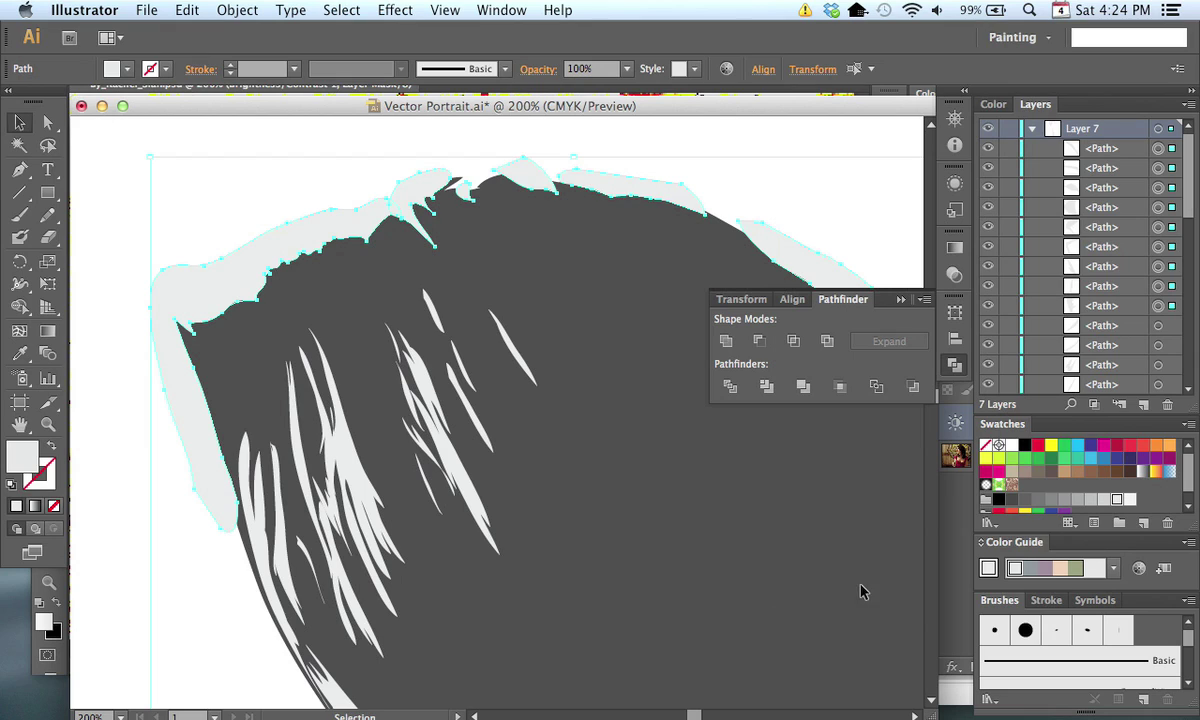
alt+click(726, 341)
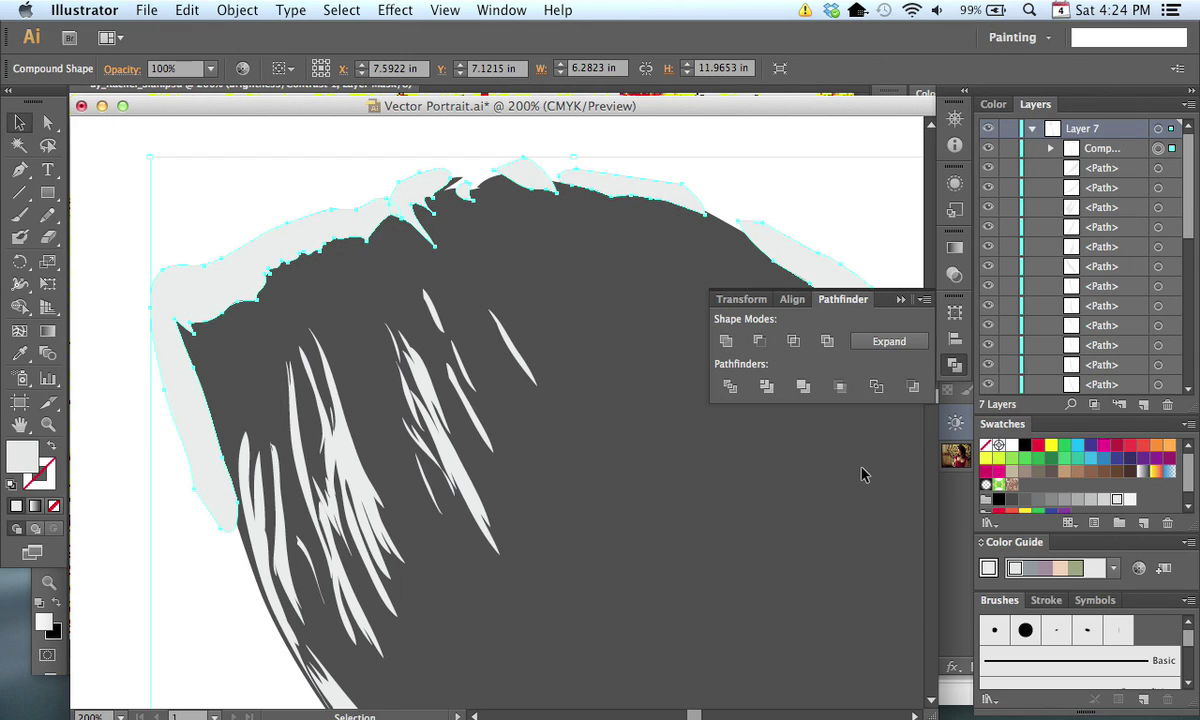
Step: Expand the outer-edge highlight compound shape, unlock Hair Base, and intersect the highlights with its visible hair path
click(894, 346)
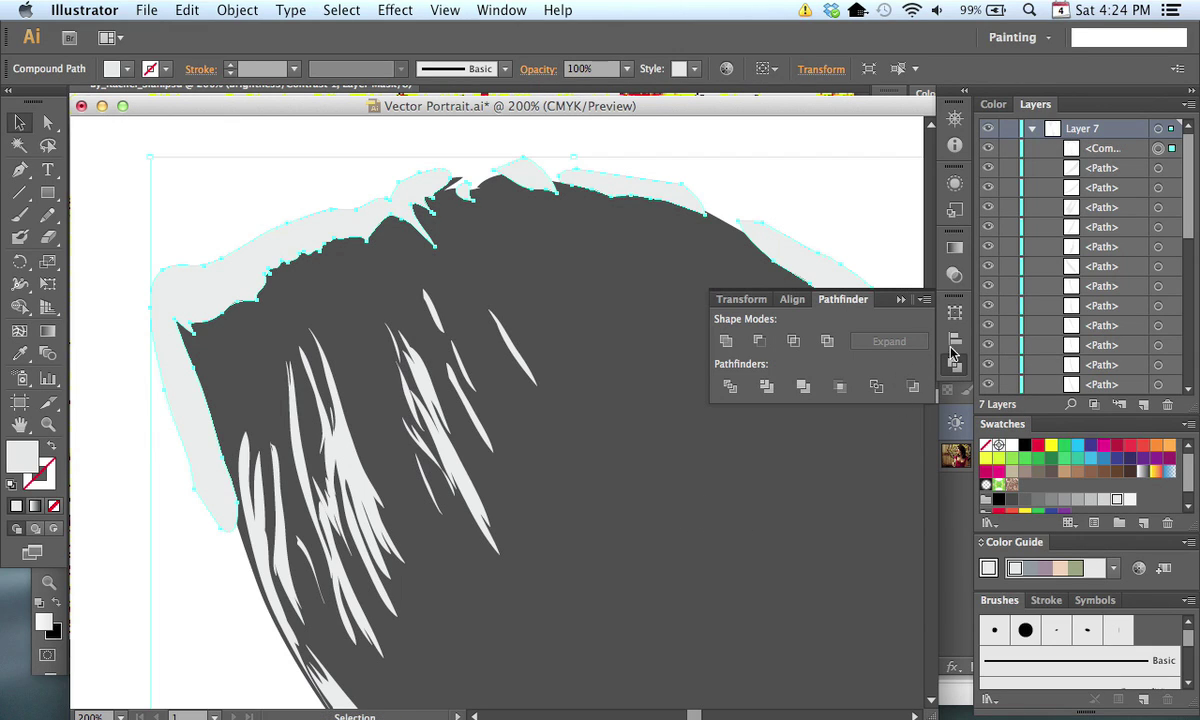
click(1033, 130)
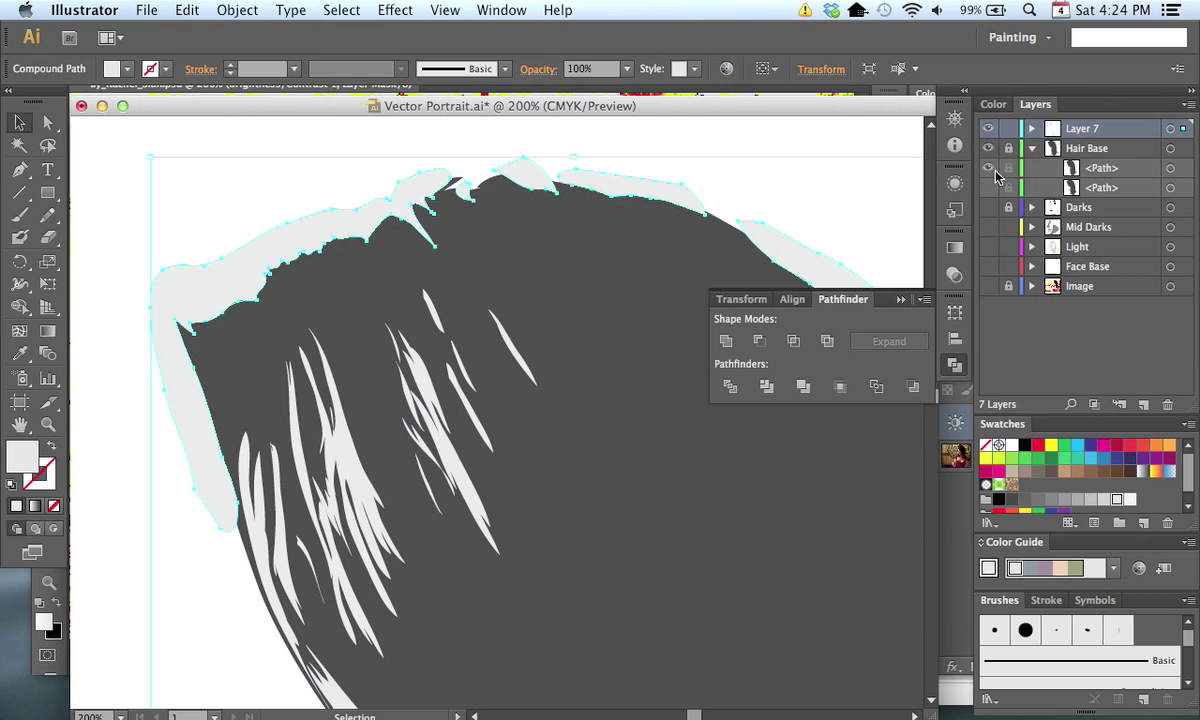
click(1008, 148)
shift+click(707, 490)
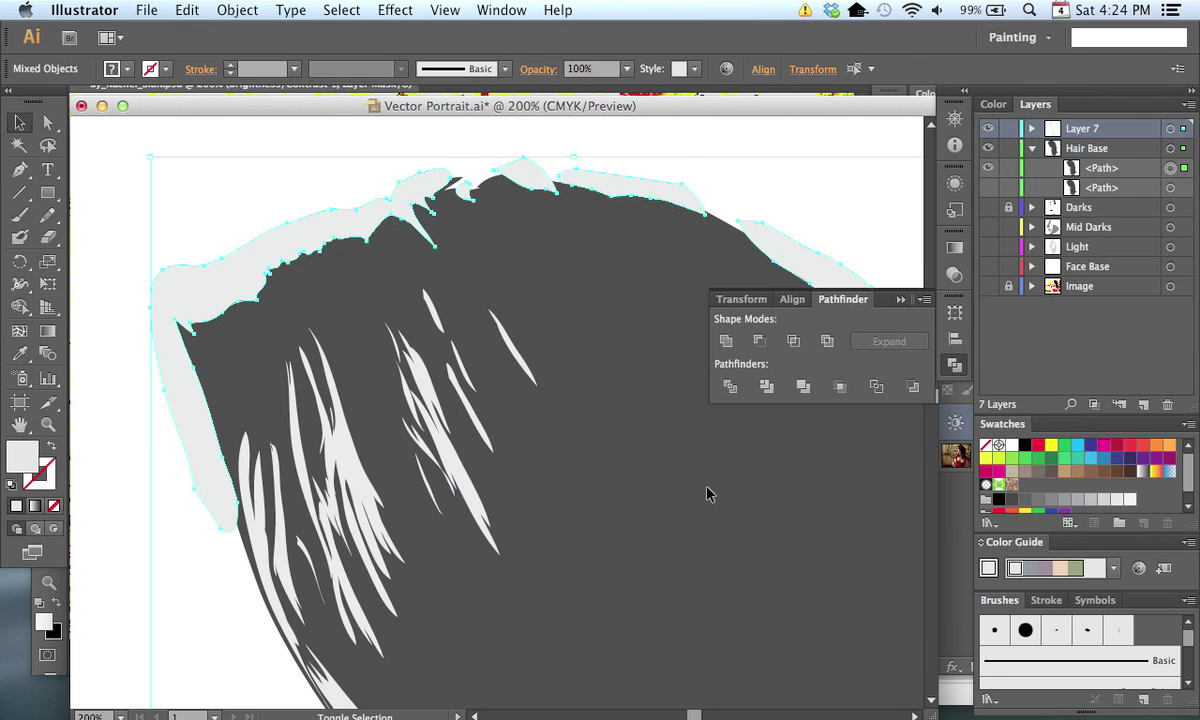
click(794, 341)
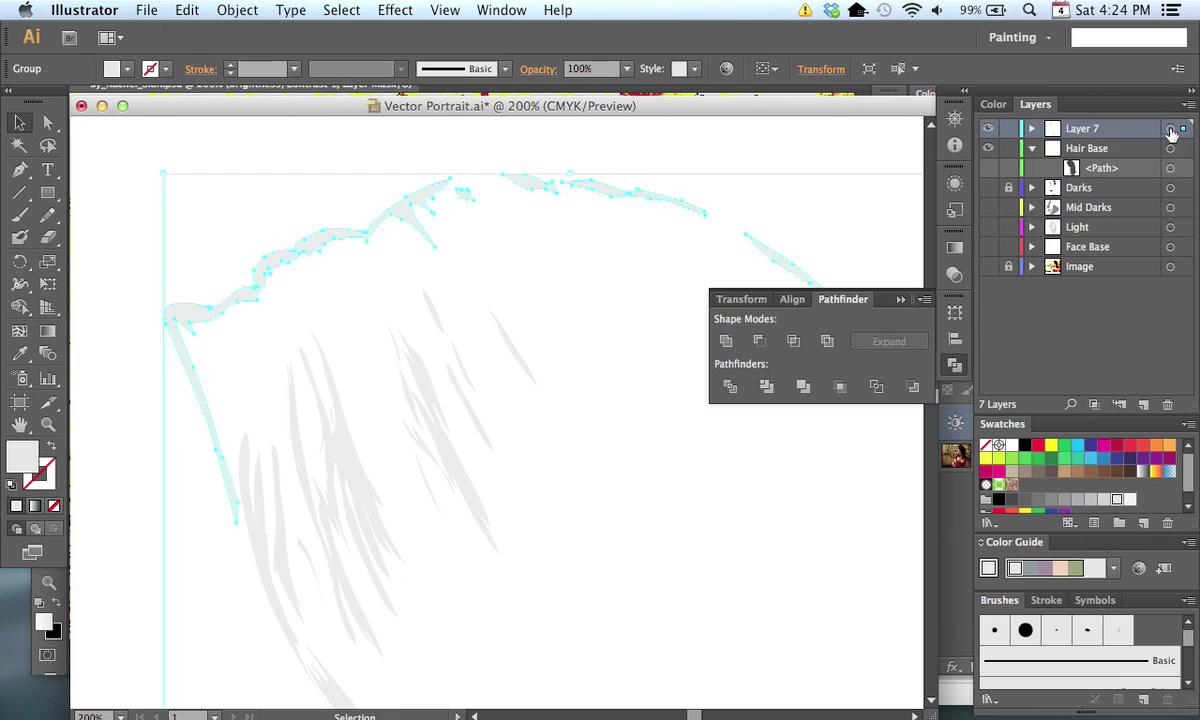
Step: Make the remaining path in the Hair Base layer visible and collapse the layer
click(1032, 148)
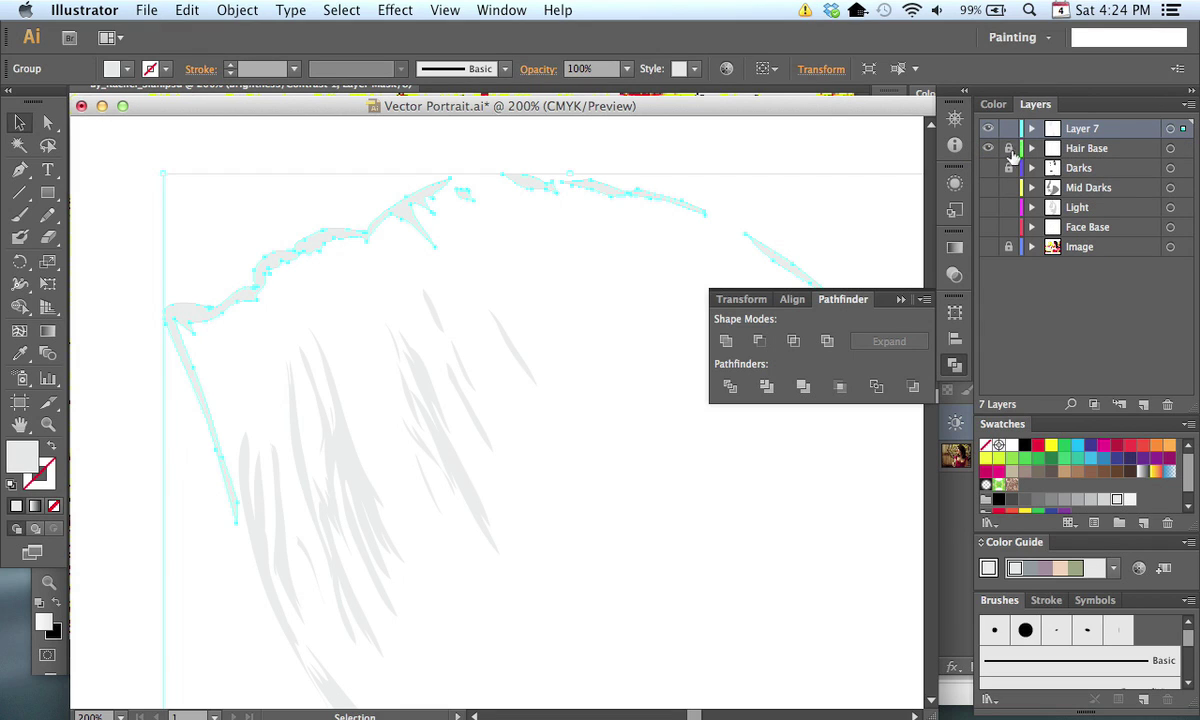
click(1032, 148)
click(988, 168)
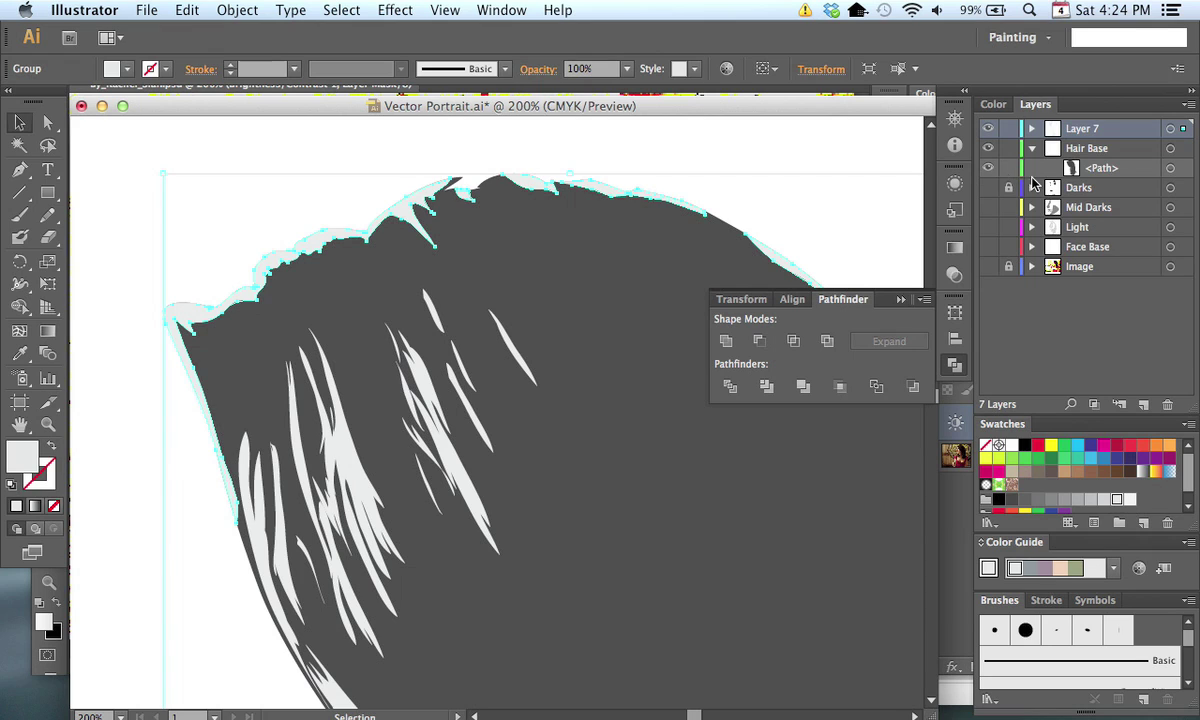
click(1032, 148)
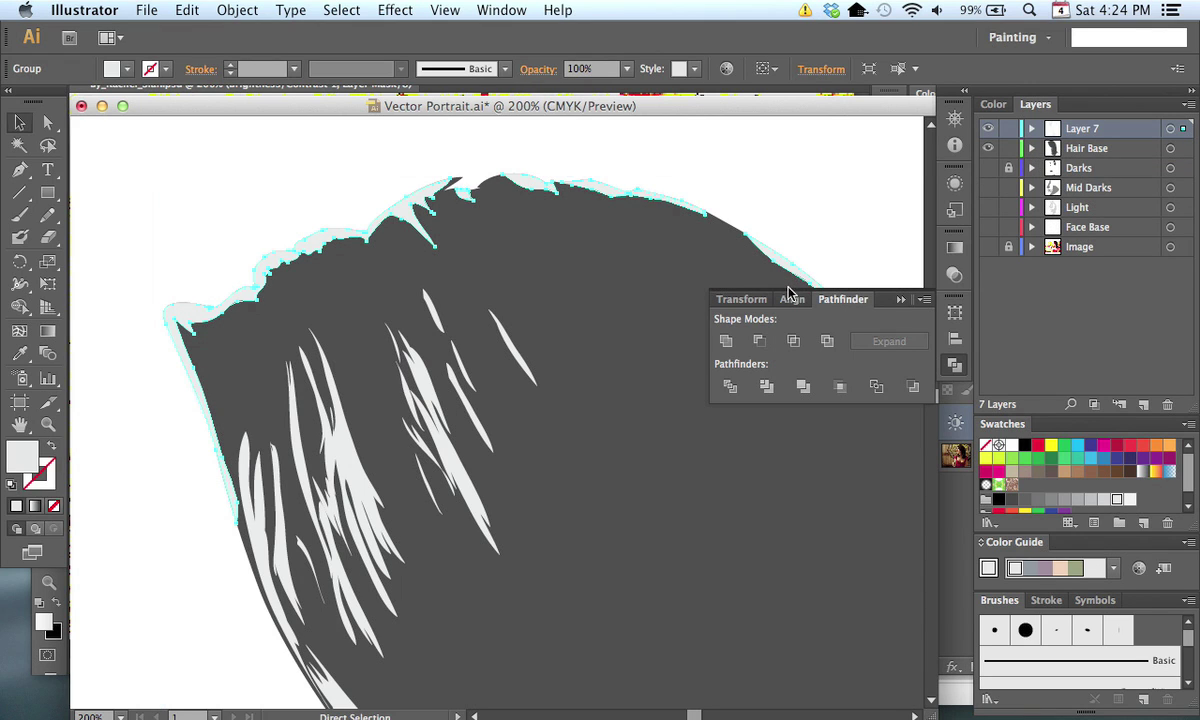
Step: Deselect the trimmed highlights and rename Layer 7 to "Hair Light"
key(super+minus)
click(697, 203)
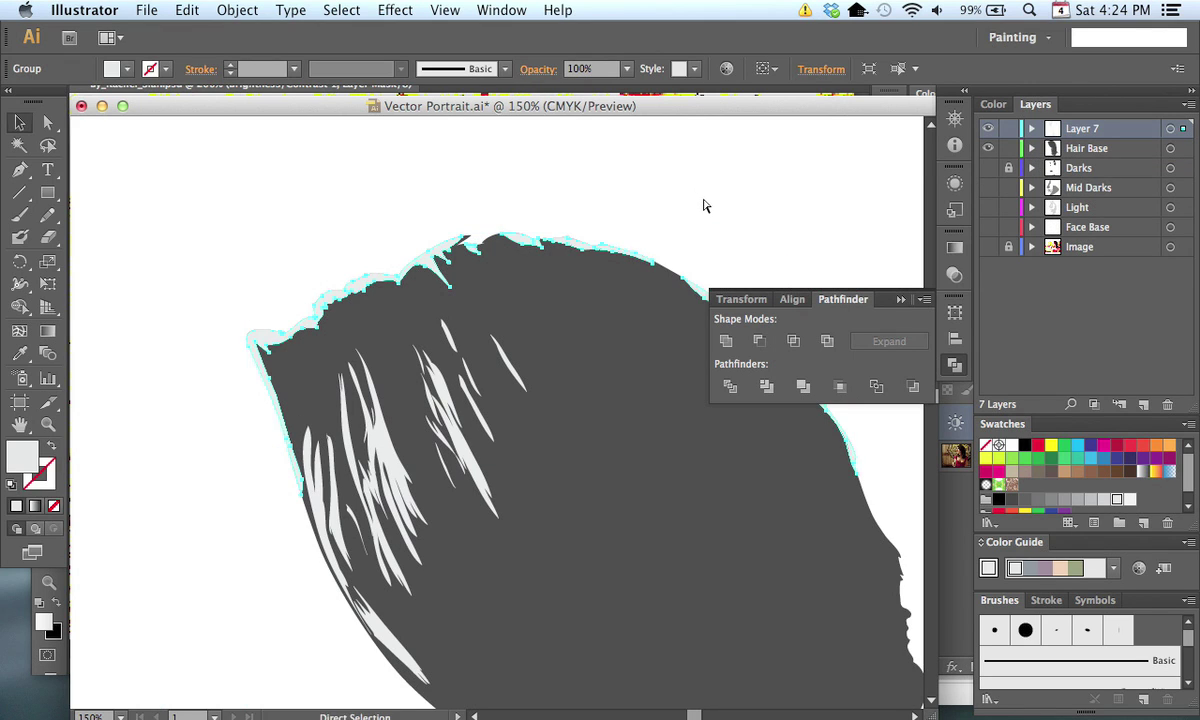
scroll(613, 437, down, 2)
scroll(613, 437, right, 2)
key(super+minus)
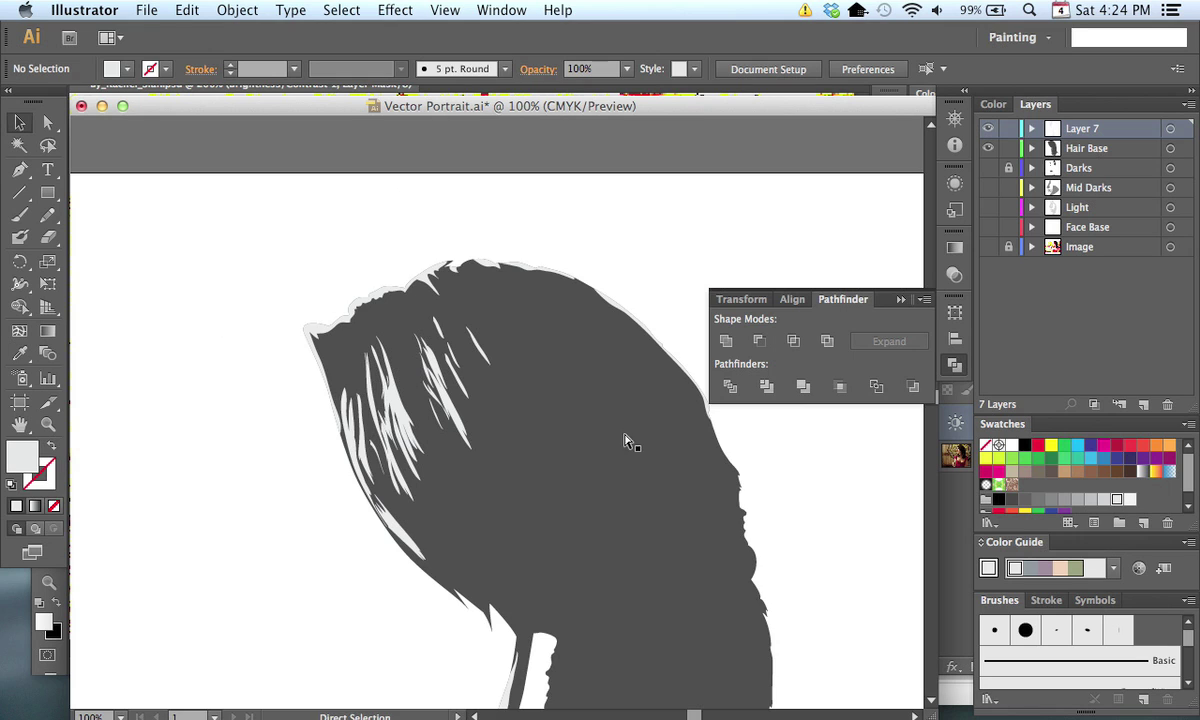
mouse_move(630, 498)
mouse_down()
mouse_move(589, 378)
mouse_move(600, 429)
mouse_move(587, 346)
mouse_move(613, 463)
mouse_move(635, 497)
mouse_move(651, 490)
mouse_up()
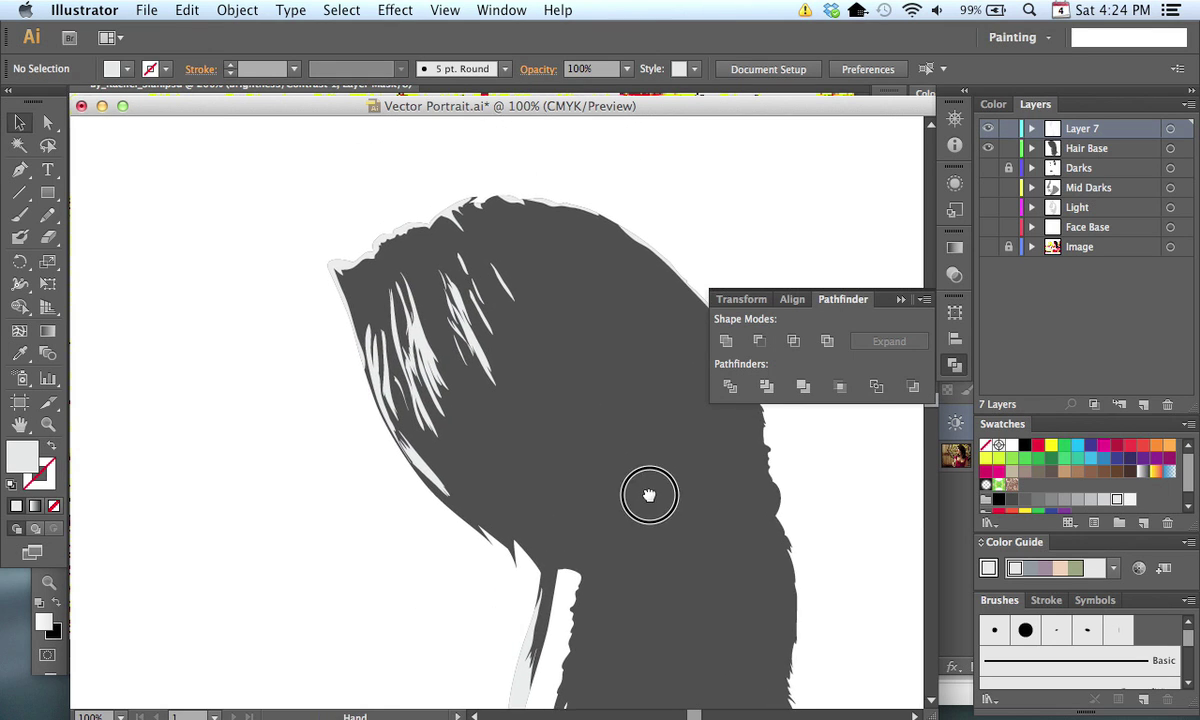
double_click(1087, 129)
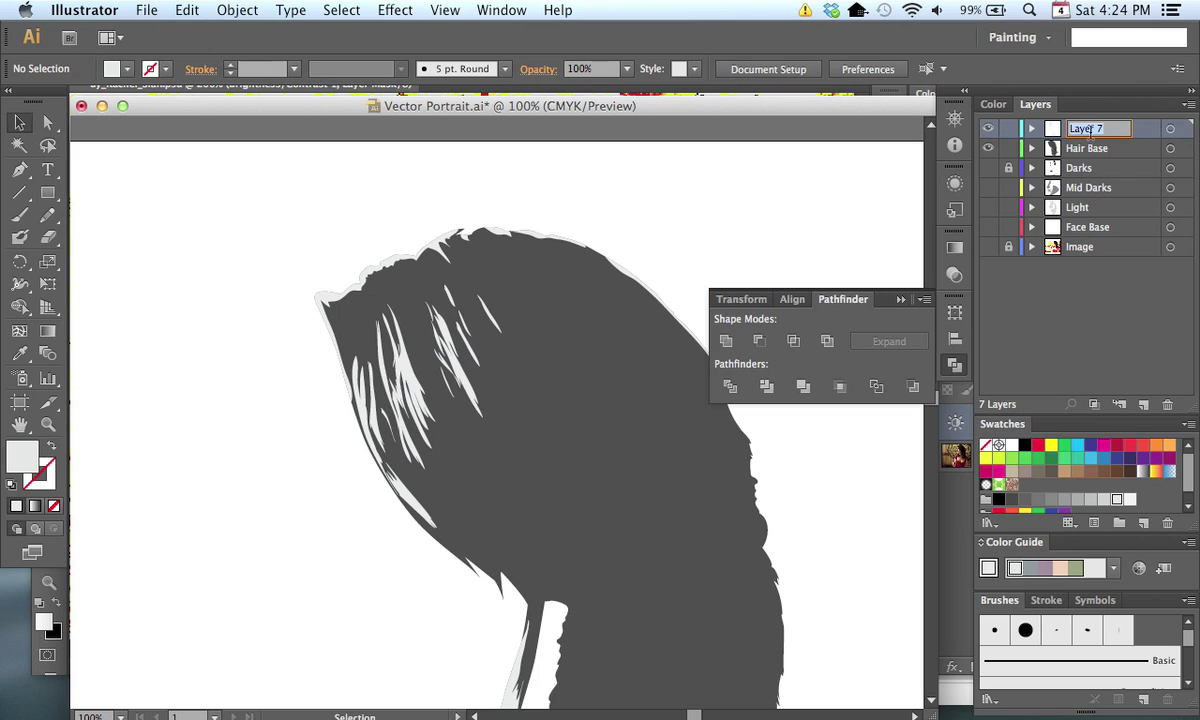
text(Hair Light)
key(Return)
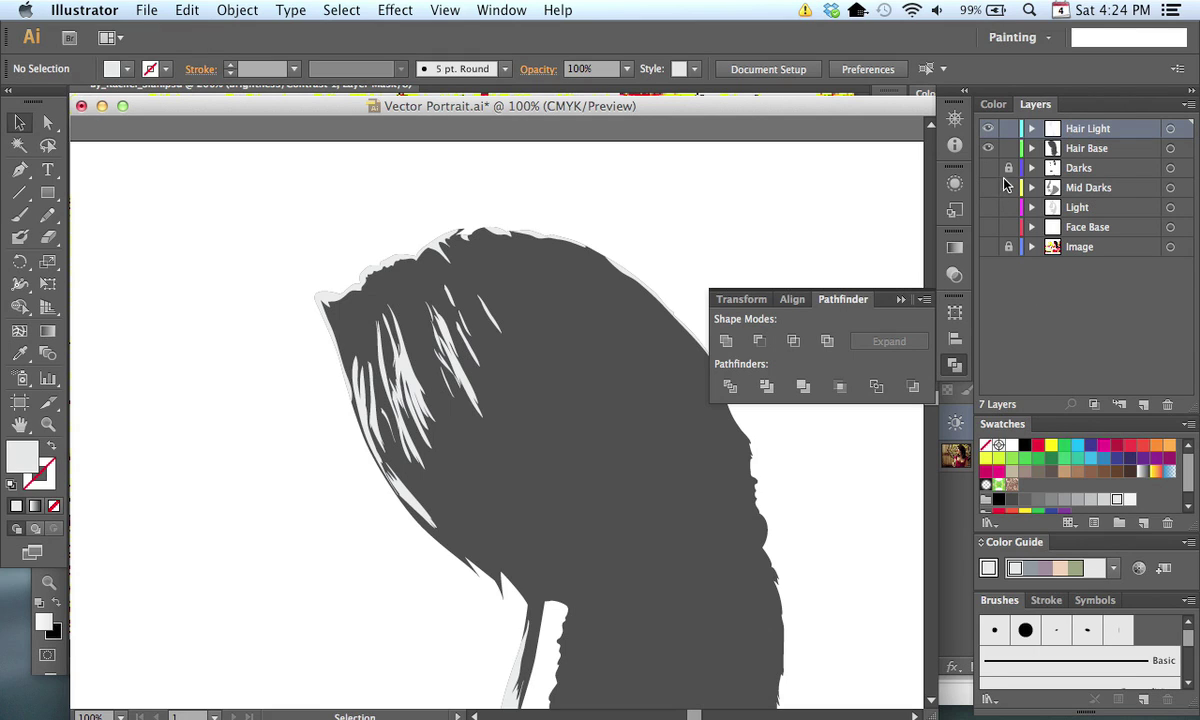
Step: Lock the Mid Darks, Light and Face Base layers, and show all layers from Darks to Face Base
drag(1011, 203, 1010, 229)
drag(988, 167, 988, 230)
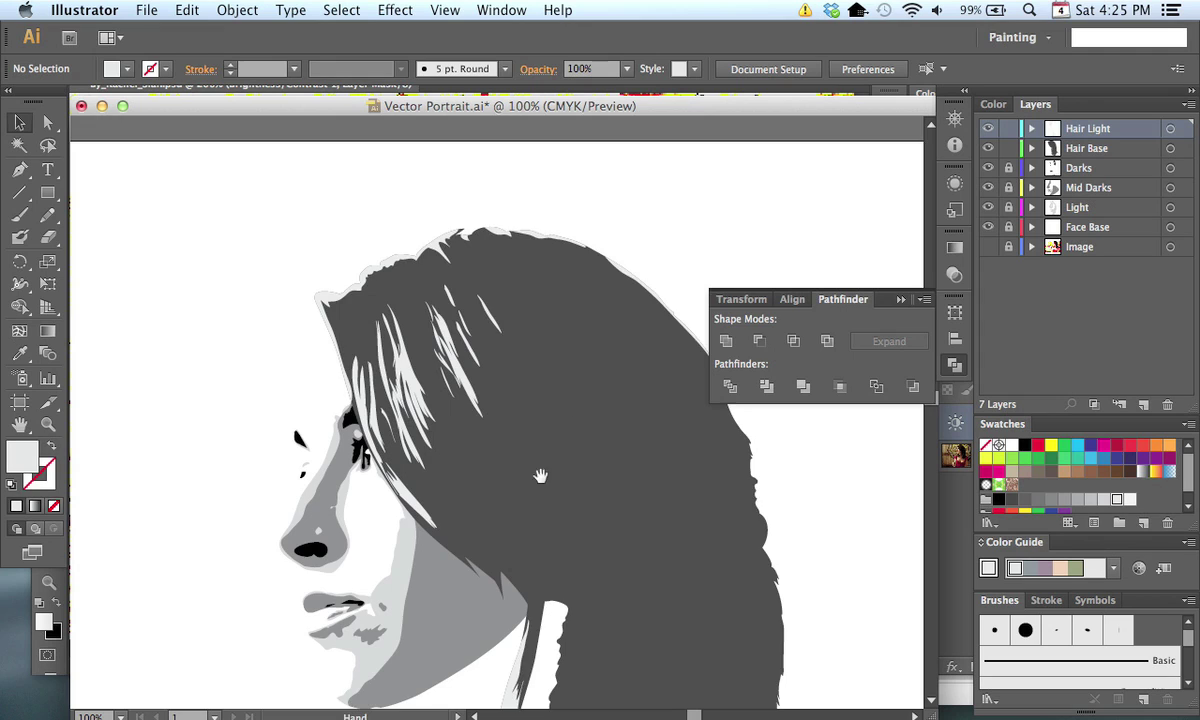
scroll(553, 455, down, 3)
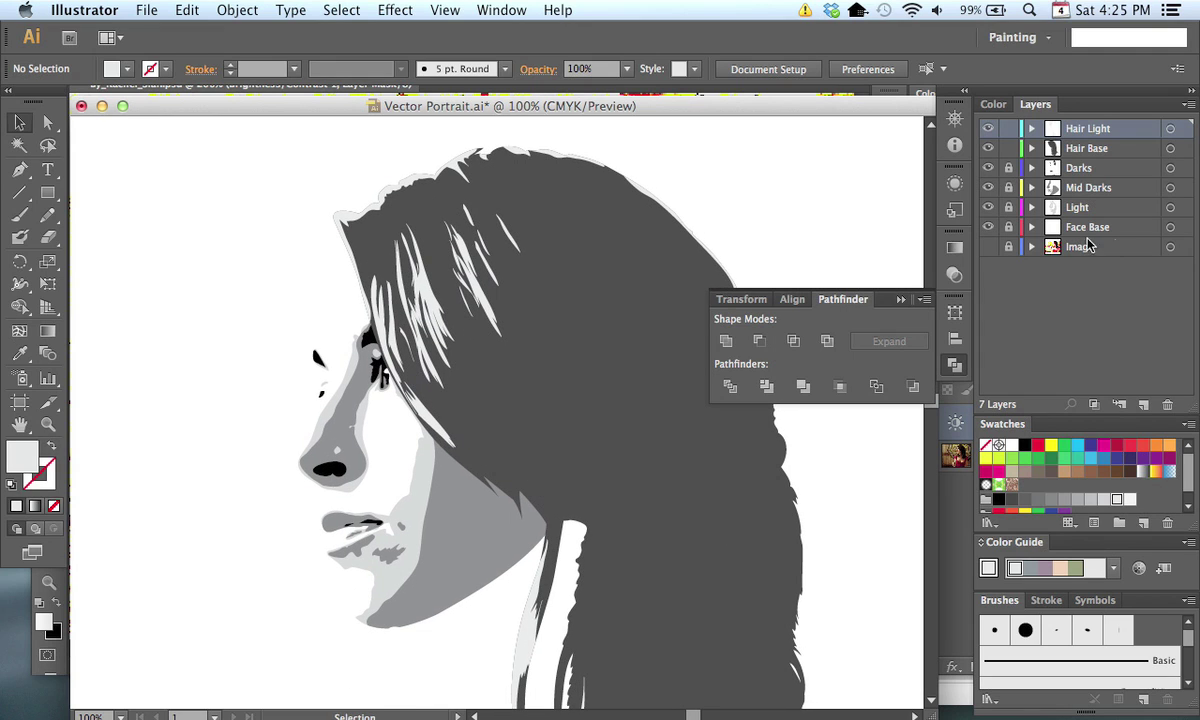
Step: Unlock Face Base, make its face path visible, then lock and collapse the layer
click(1032, 230)
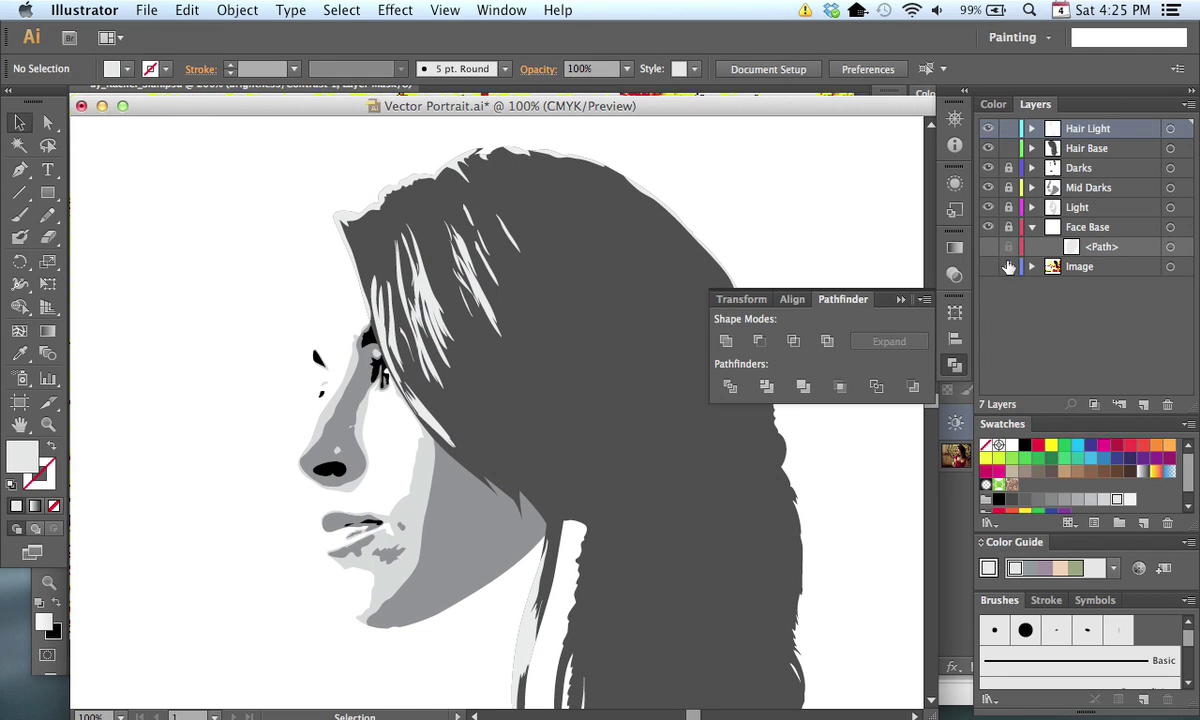
click(1008, 229)
click(988, 247)
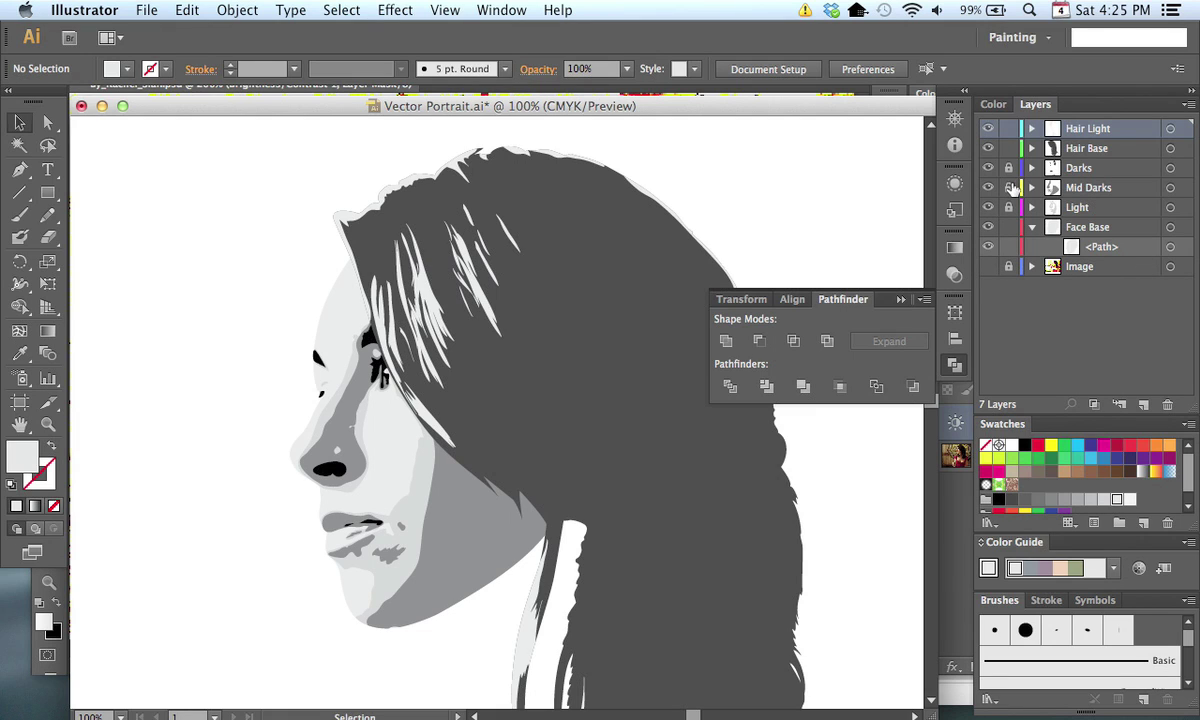
click(1008, 228)
click(1031, 228)
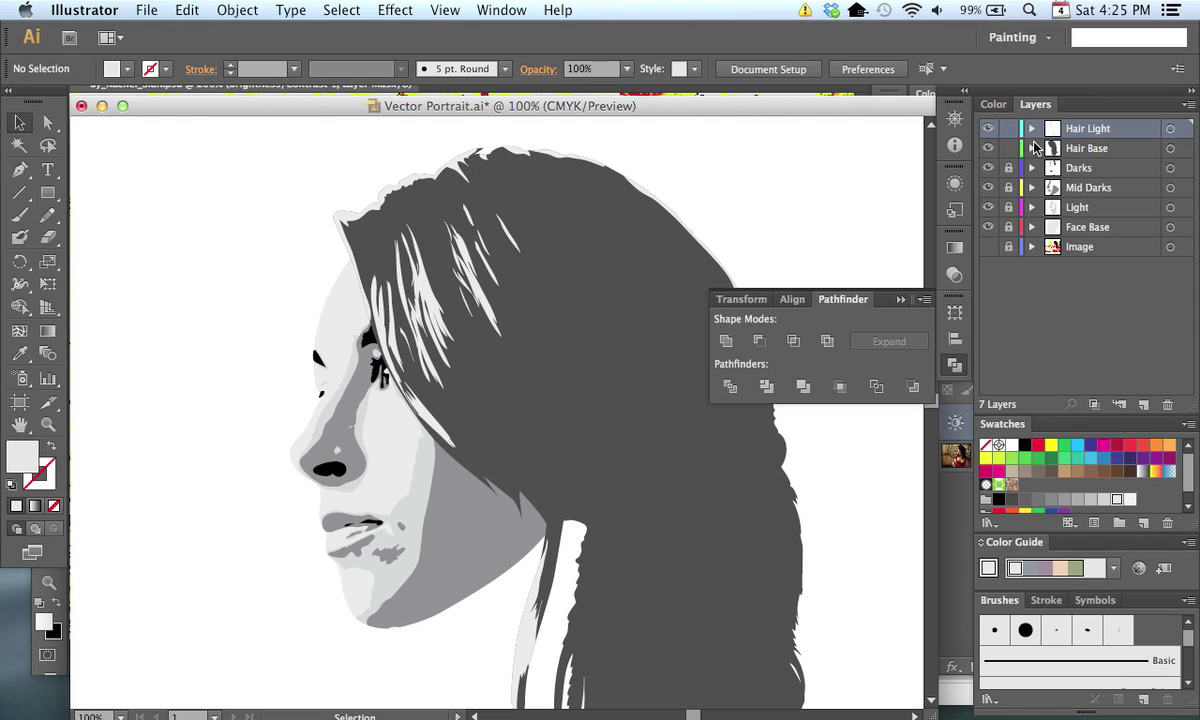
Step: Make Hair Base the active layer, hide it and the face layers, and show the Image layer
drag(558, 492, 547, 461)
key(super+minus)
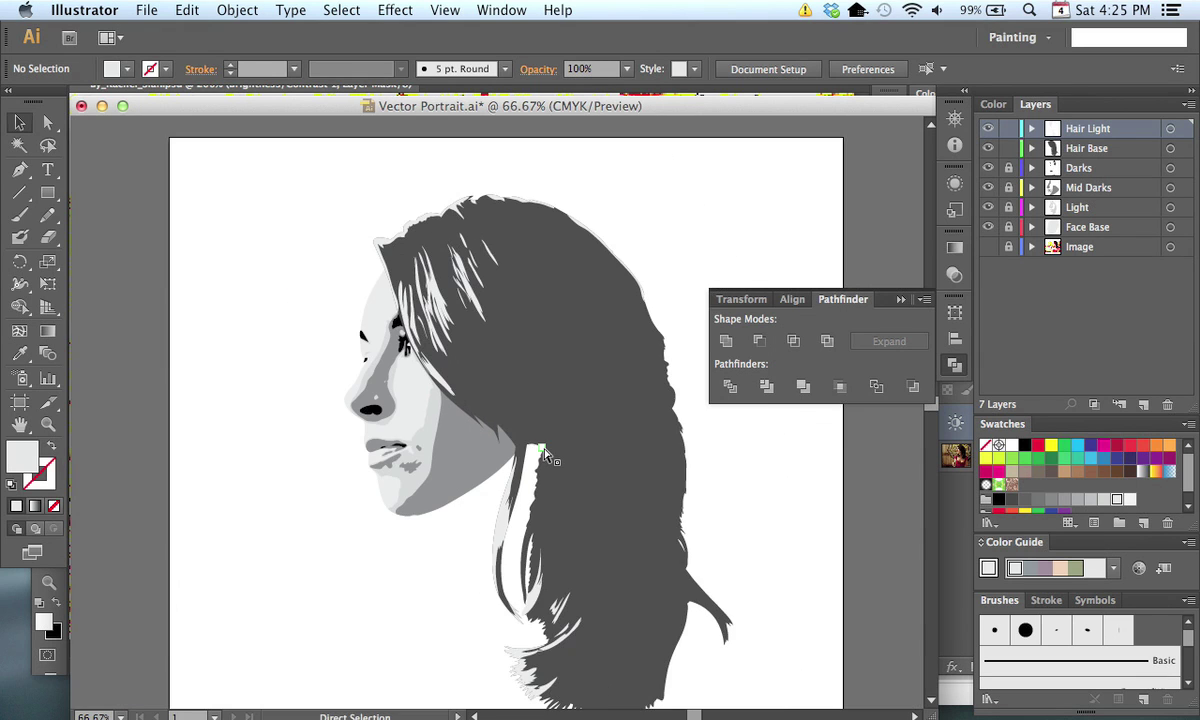
drag(652, 465, 634, 514)
key(super+equal)
key(super+equal)
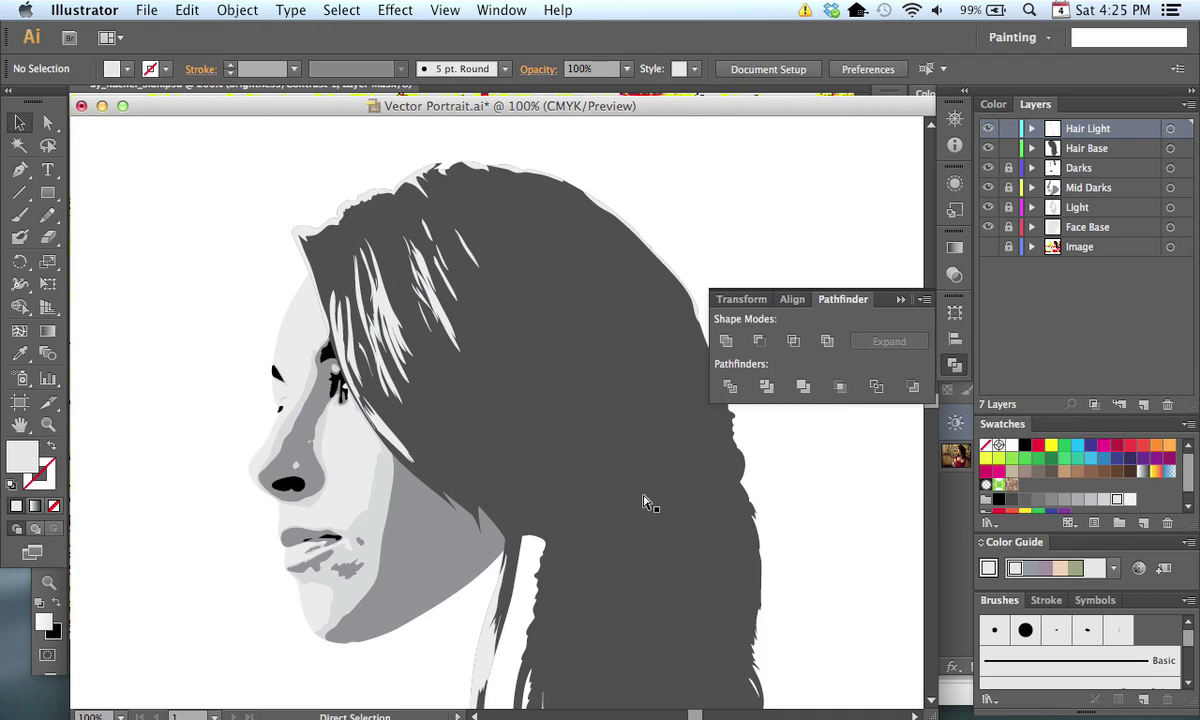
drag(542, 428, 546, 461)
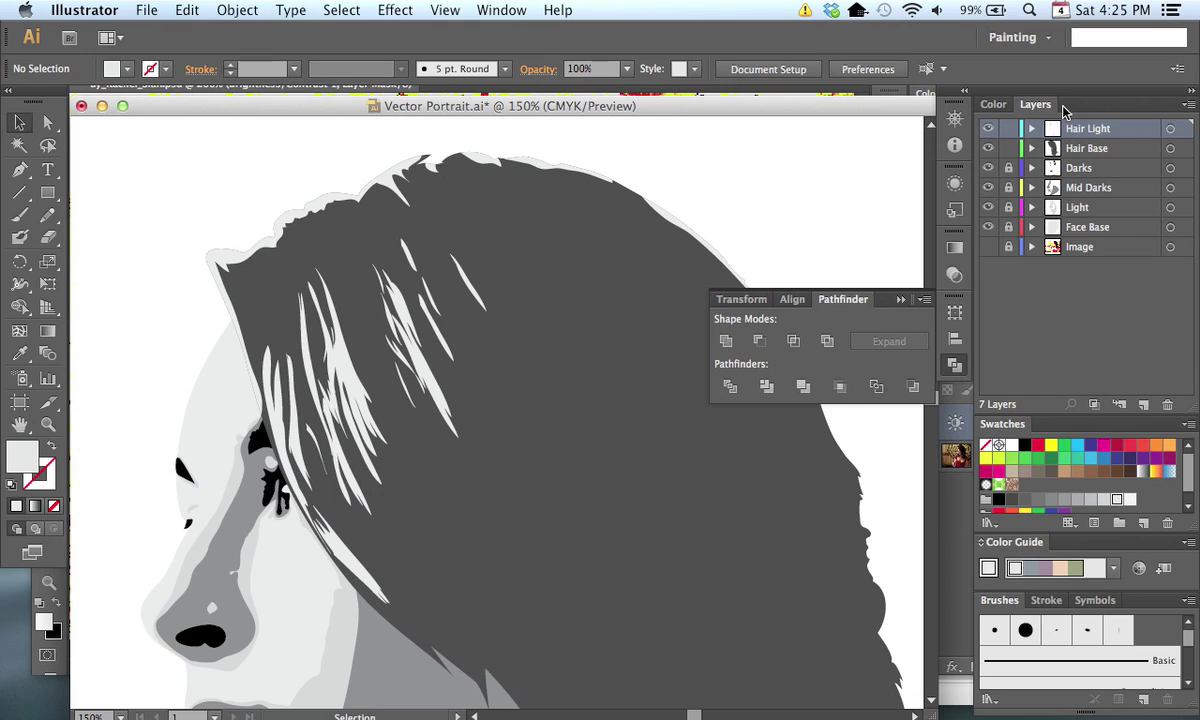
click(1110, 156)
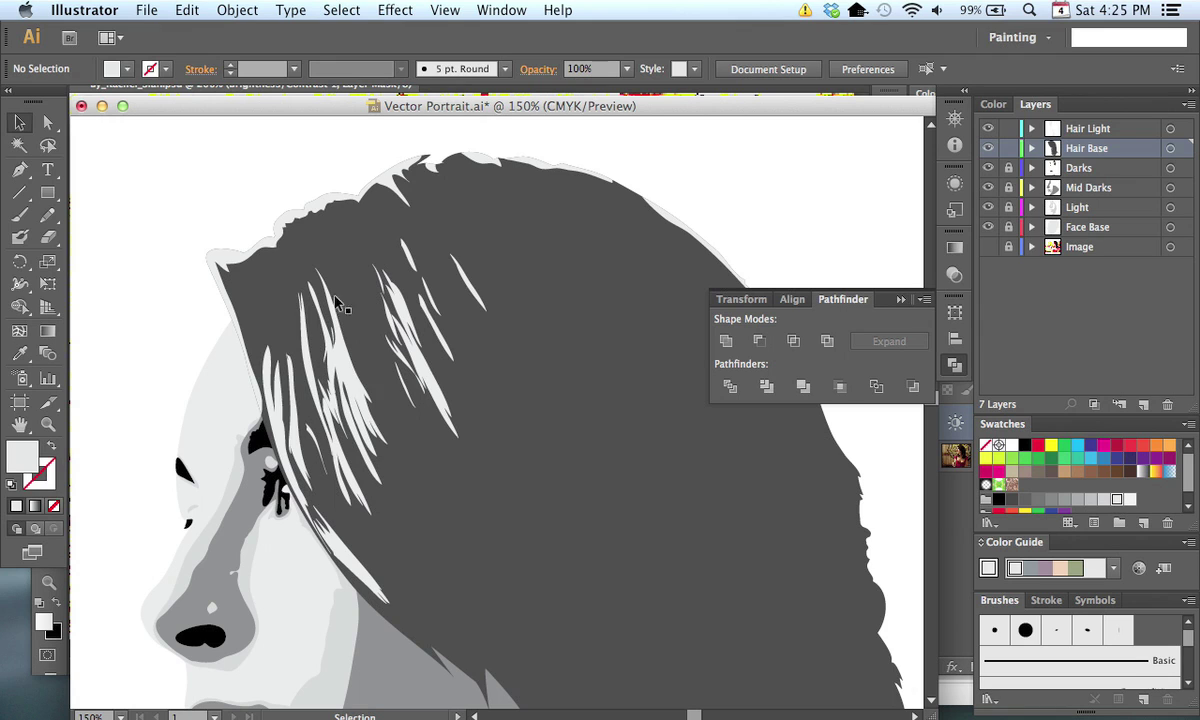
drag(988, 168, 988, 229)
click(989, 149)
click(992, 248)
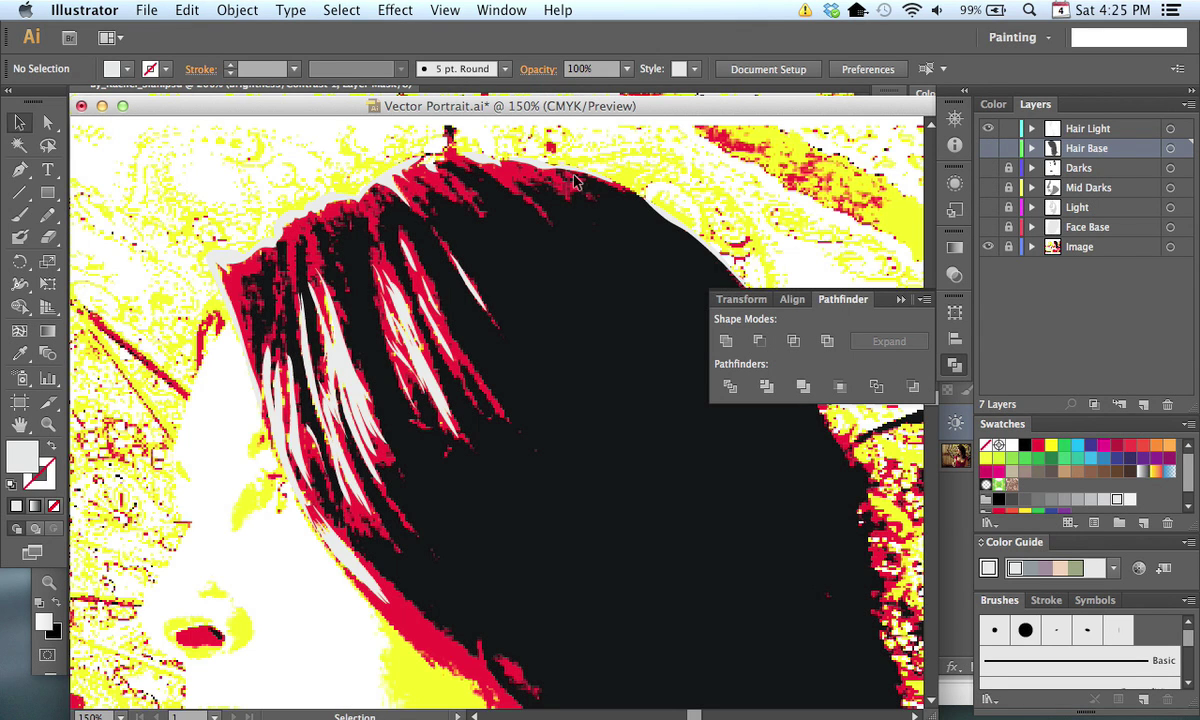
Step: Compare the hair base and highlights with the reference image along the crown, face and neck
drag(527, 551, 543, 376)
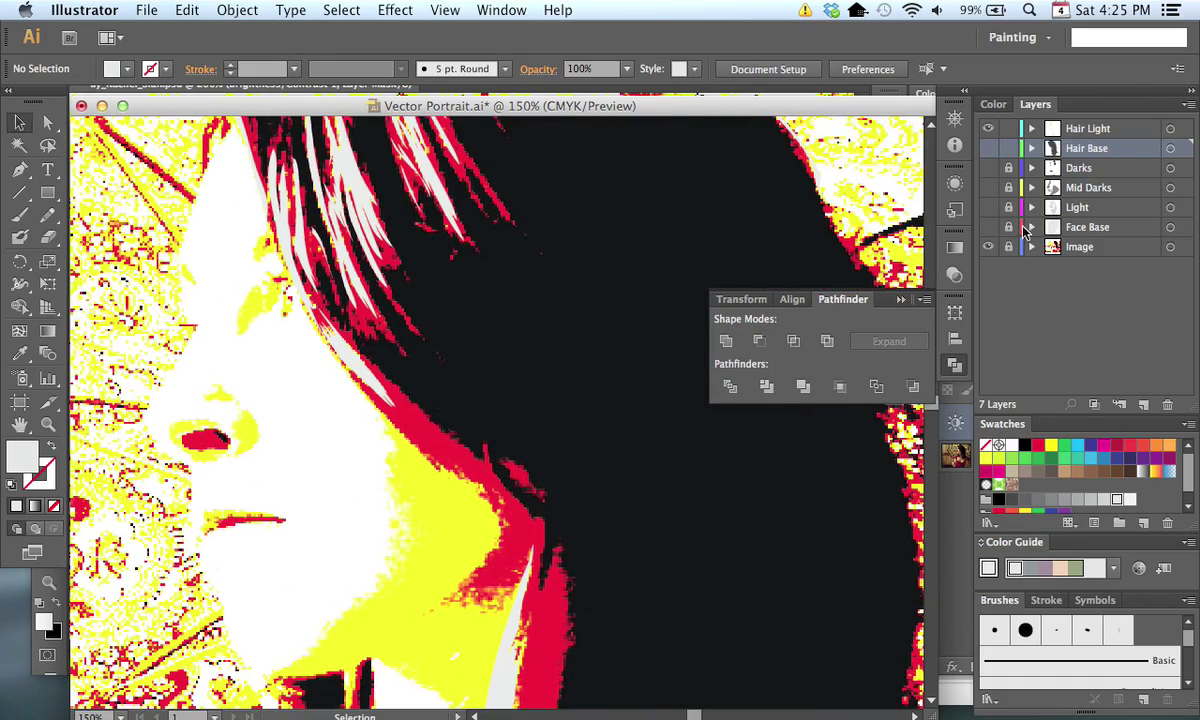
click(989, 165)
click(988, 166)
click(988, 167)
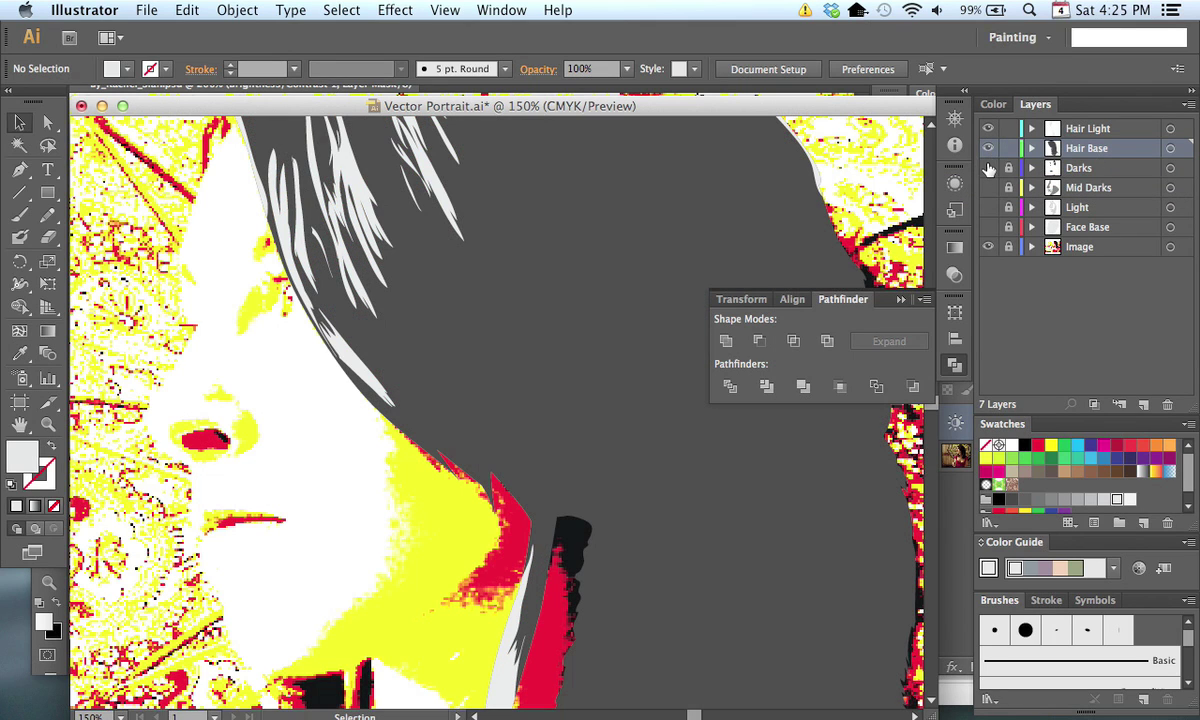
click(989, 168)
click(989, 168)
click(988, 148)
drag(504, 327, 490, 530)
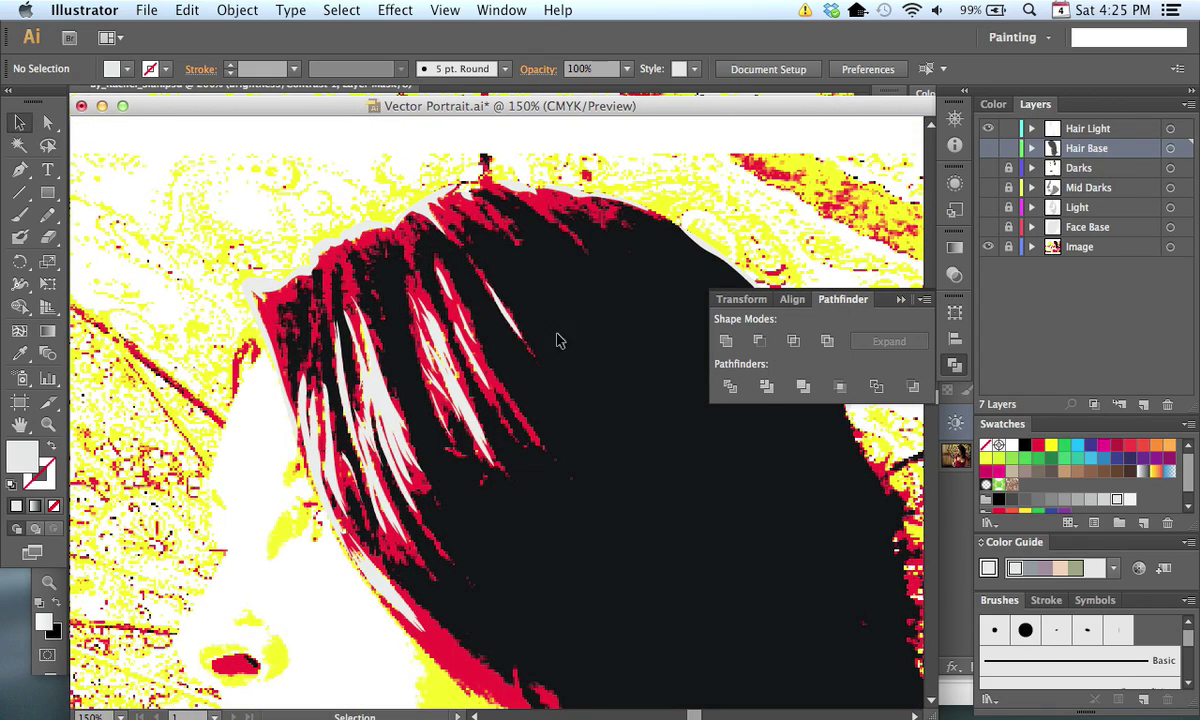
drag(610, 481, 558, 468)
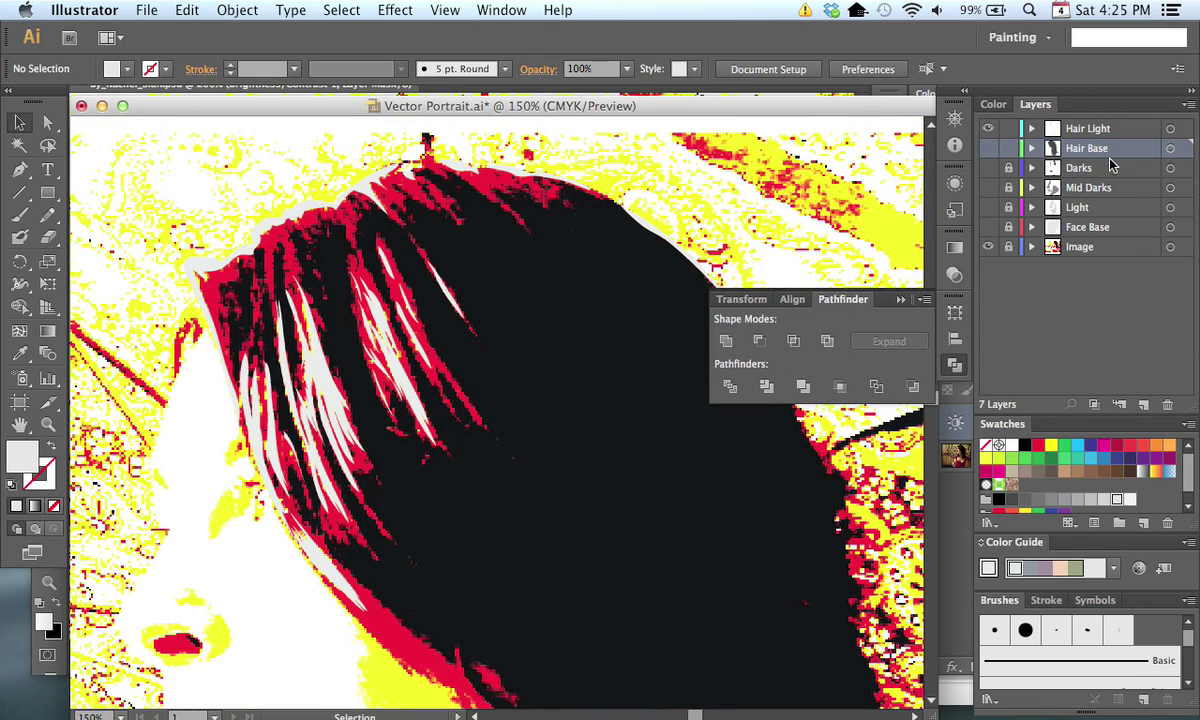
Step: Add a new layer above Hair Base and trace the red mid-tone strands of the fringe and crown with the Pencil tool
click(1143, 404)
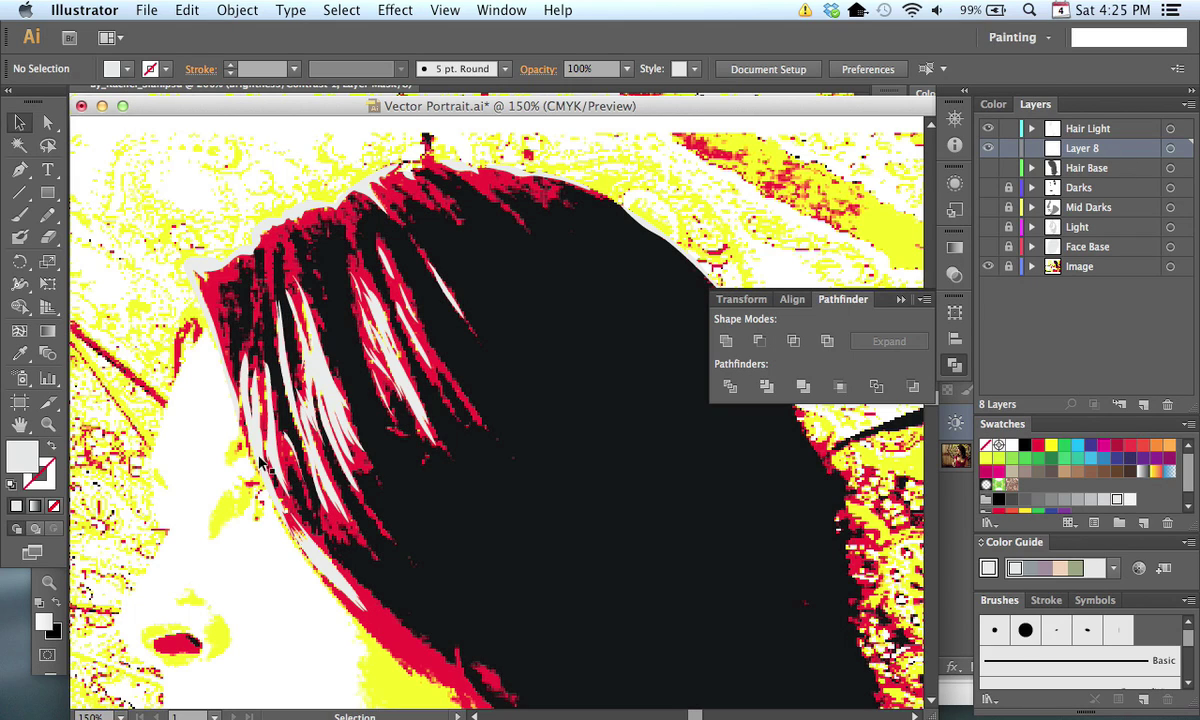
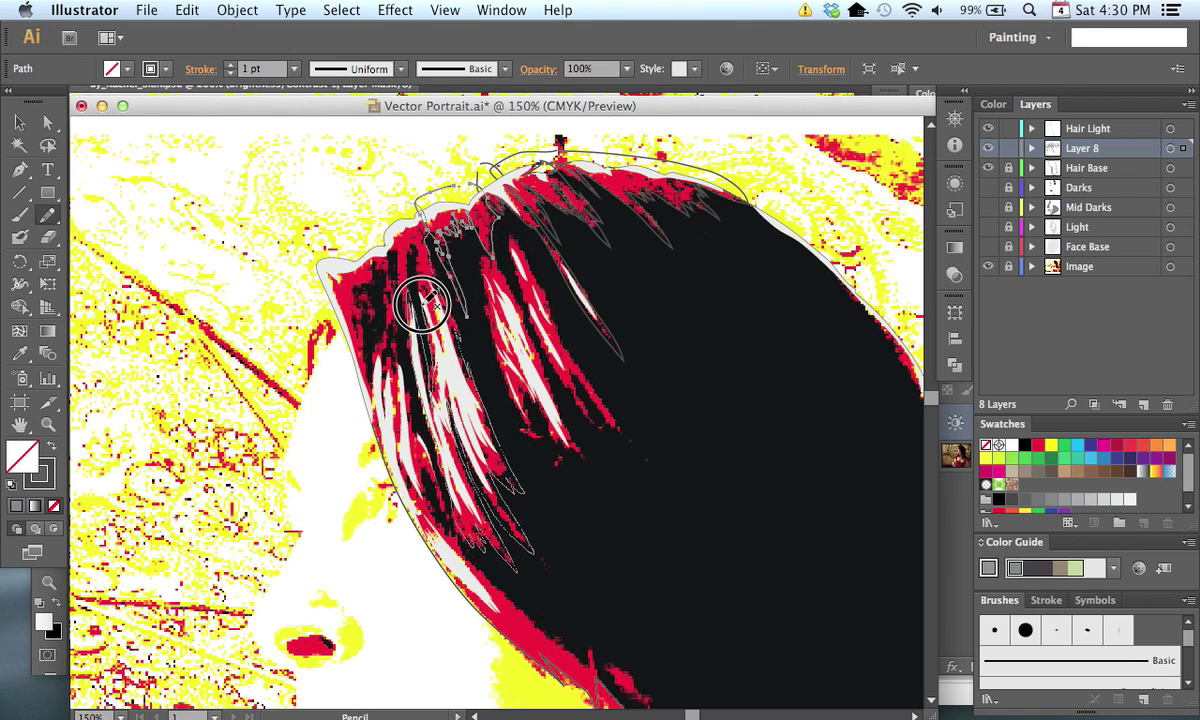
mouse_move(488, 278)
mouse_down()
mouse_move(536, 241)
mouse_move(551, 249)
mouse_up()
mouse_move(451, 193)
mouse_down()
mouse_move(435, 287)
mouse_move(418, 288)
mouse_move(425, 316)
mouse_move(446, 305)
mouse_move(446, 345)
mouse_move(464, 337)
mouse_move(516, 486)
mouse_up()
scroll(500, 222, right, 3)
scroll(500, 222, up, 1)
mouse_move(494, 228)
mouse_down()
mouse_move(589, 415)
mouse_move(536, 367)
mouse_move(506, 256)
mouse_move(469, 228)
mouse_move(549, 429)
mouse_move(496, 375)
mouse_move(500, 405)
mouse_move(396, 398)
mouse_move(366, 324)
mouse_up()
scroll(510, 252, down, 1)
Step: Trace the red mid-tone areas along the cheek and down the loose strand beside the neck with the Pencil tool
scroll(621, 319, down, 5)
scroll(621, 319, right, 2)
scroll(550, 332, down, 2)
scroll(550, 332, right, 1)
mouse_move(449, 321)
mouse_down()
mouse_move(499, 372)
mouse_move(466, 338)
mouse_up()
scroll(468, 339, down, 3)
mouse_move(510, 287)
mouse_down()
mouse_move(519, 334)
mouse_move(525, 413)
mouse_move(496, 517)
mouse_move(498, 600)
mouse_move(435, 520)
mouse_move(500, 290)
mouse_up()
drag(646, 468, 638, 303)
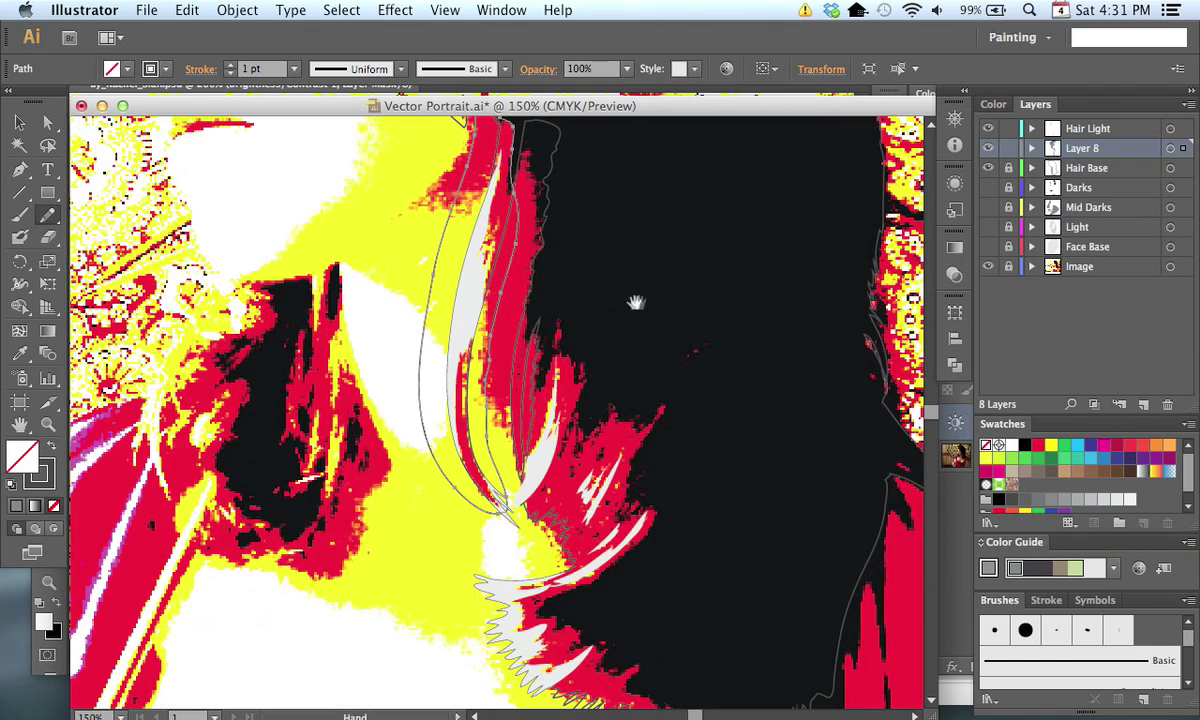
mouse_move(522, 299)
mouse_down()
mouse_move(581, 394)
mouse_move(664, 396)
mouse_move(623, 500)
mouse_move(525, 485)
mouse_move(470, 540)
mouse_up()
Step: Trace the jagged red mid-tone edge along the lower hair ends with the Pencil tool
scroll(337, 418, down, 3)
scroll(337, 418, right, 3)
mouse_move(337, 418)
mouse_down()
mouse_move(399, 433)
mouse_move(430, 487)
mouse_move(536, 551)
mouse_move(345, 532)
mouse_move(288, 430)
mouse_up()
scroll(281, 413, down, 3)
scroll(281, 413, right, 3)
drag(461, 490, 554, 429)
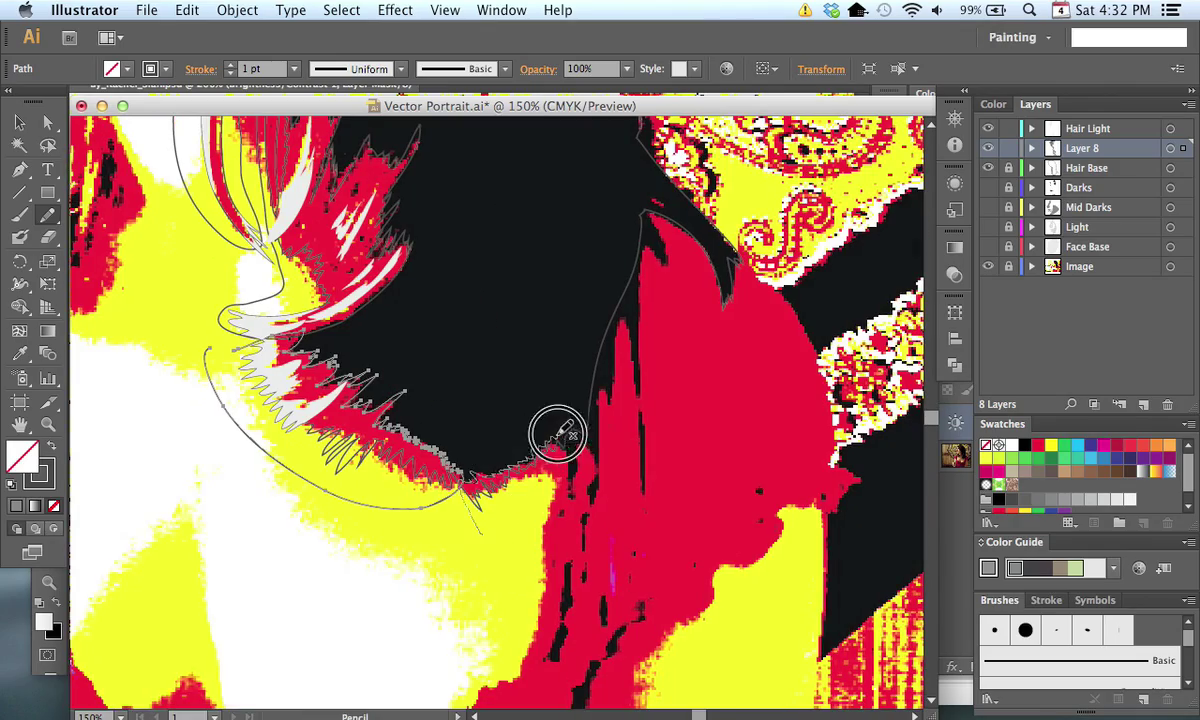
scroll(656, 504, up, 5)
scroll(656, 504, right, 3)
mouse_move(477, 287)
mouse_down()
mouse_move(569, 378)
mouse_move(508, 300)
mouse_up()
Step: Hide the Image, Hair Light and Hair Base layers, leaving only Layer 8 visible
scroll(766, 316, left, 5)
click(988, 266)
click(988, 148)
click(988, 128)
click(988, 148)
click(988, 167)
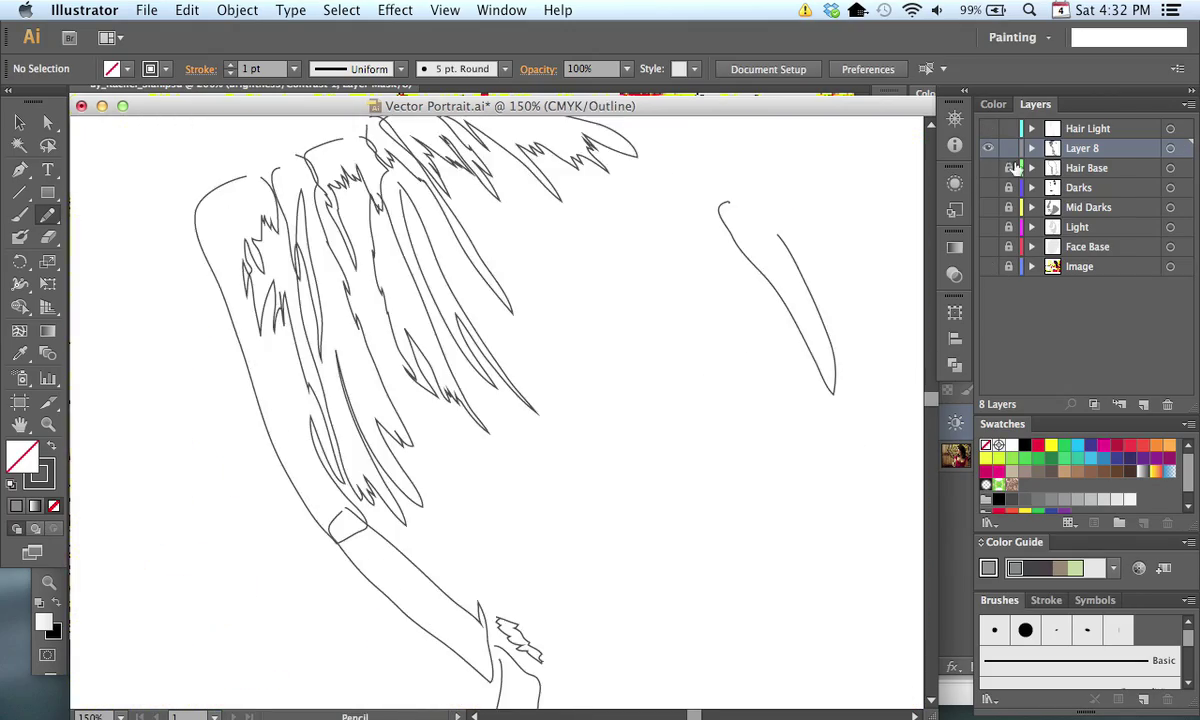
Step: Join the open ends of the back-of-head outline and the crown outlines in Layer 8
scroll(700, 260, right, 3)
key(a)
drag(586, 270, 704, 338)
key(super+j)
click(326, 186)
drag(493, 390, 583, 377)
key(super+j)
drag(240, 217, 456, 215)
key(super+j)
key(super+j)
Step: Join the open ends of the outlines running down to the loose strand beside the neck
click(466, 299)
click(670, 535)
drag(670, 535, 709, 352)
drag(332, 392, 359, 414)
key(super+j)
mouse_move(504, 530)
mouse_down()
mouse_move(506, 543)
mouse_move(511, 523)
mouse_move(509, 546)
mouse_up()
key(super+j)
key(super+z)
key(super+j)
Step: Join the open ends of the jagged outlines around the lower hair ends
drag(640, 705, 619, 420)
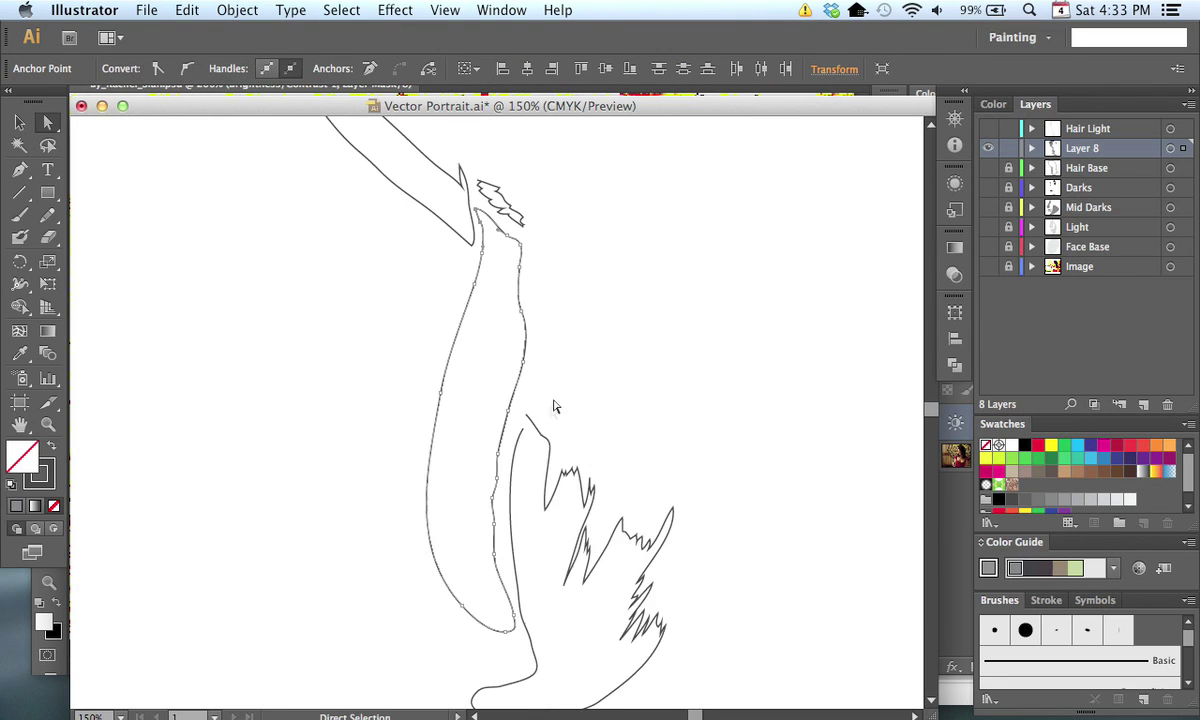
drag(549, 450, 536, 222)
drag(423, 503, 489, 538)
key(super+j)
drag(692, 655, 640, 520)
drag(645, 525, 718, 560)
key(super+j)
Step: Swap fill and stroke on all Layer 8 outlines to give them a dark grey fill without a stroke
drag(800, 130, 718, 508)
drag(408, 462, 744, 466)
key(super+a)
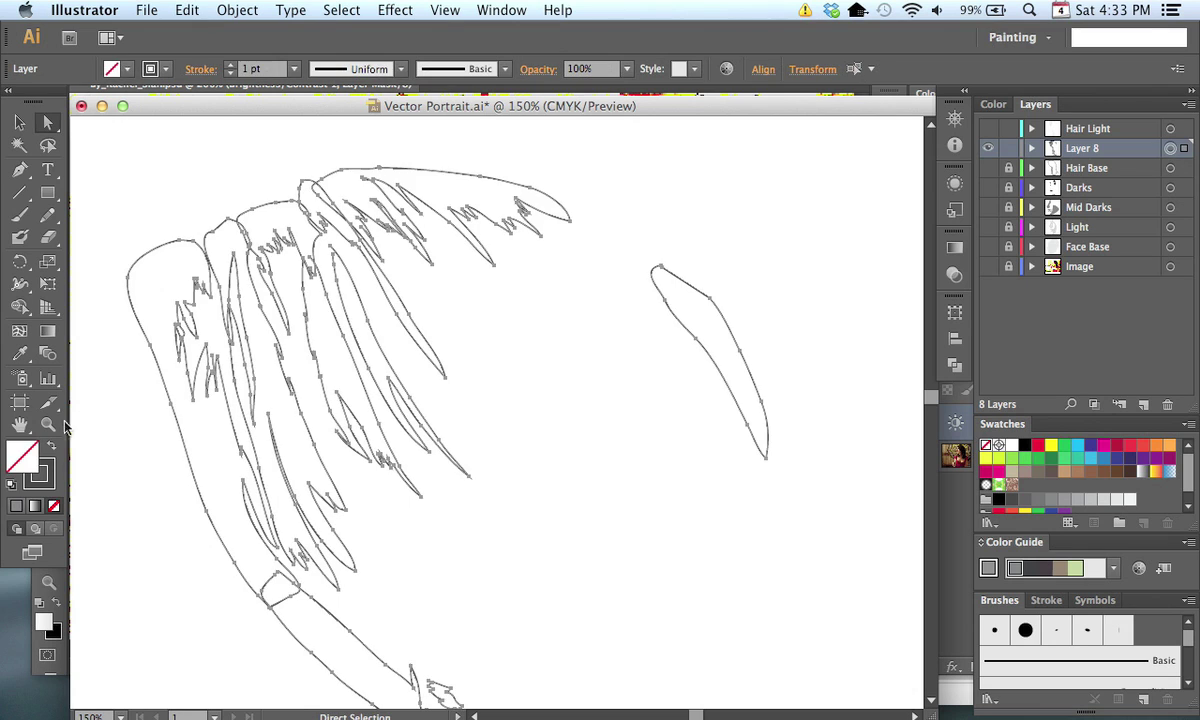
click(51, 446)
click(606, 452)
Step: Show the Hair Base layer for reference, select all Layer 8 shapes and unite them into one compound shape with Pathfinder
click(675, 306)
click(988, 168)
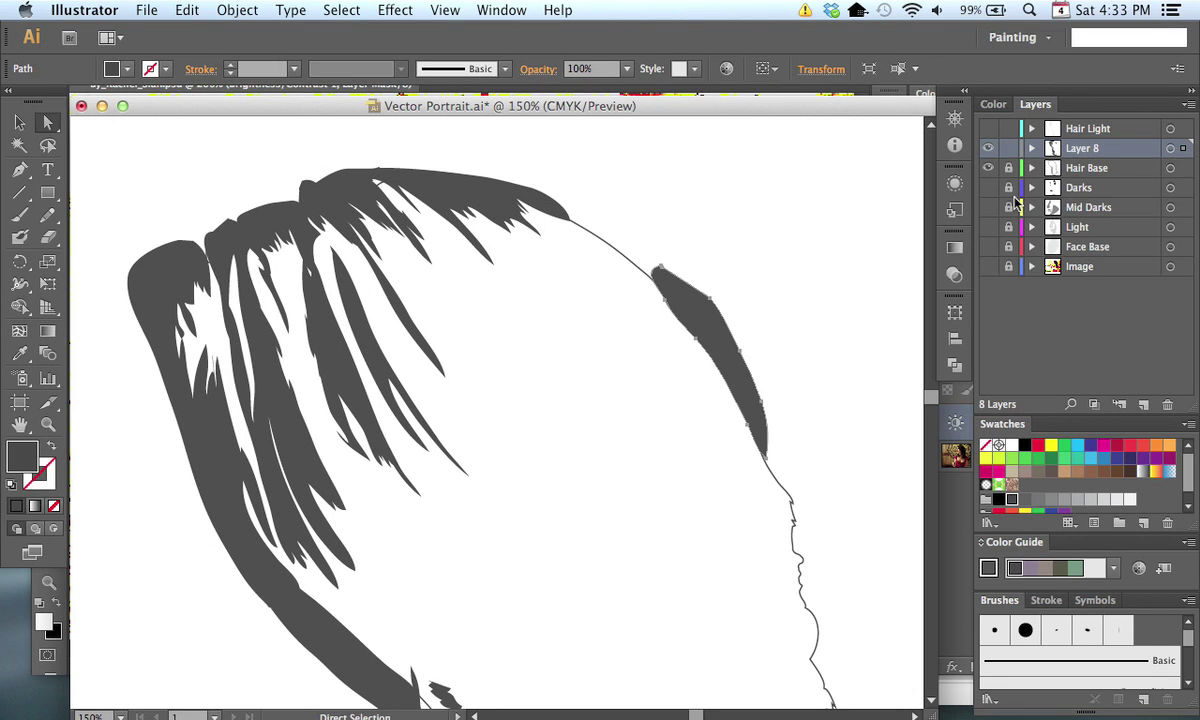
shift+click(468, 215)
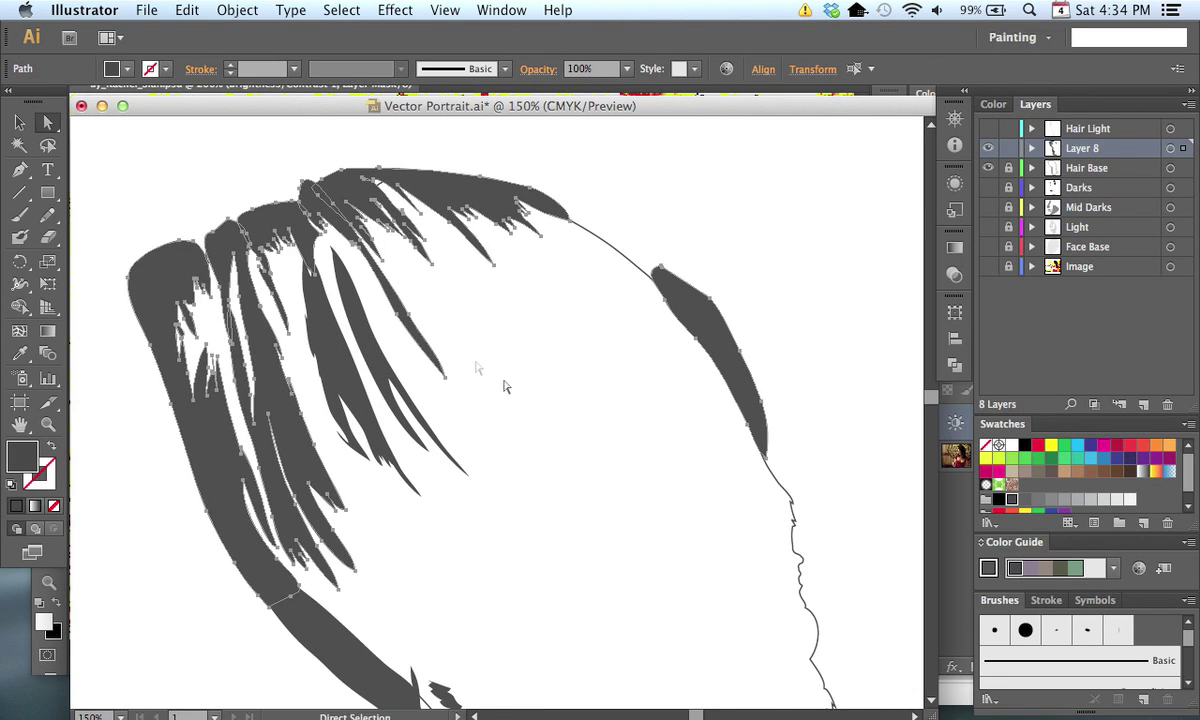
scroll(581, 460, down, 10)
scroll(675, 527, left, 3)
shift+click(582, 517)
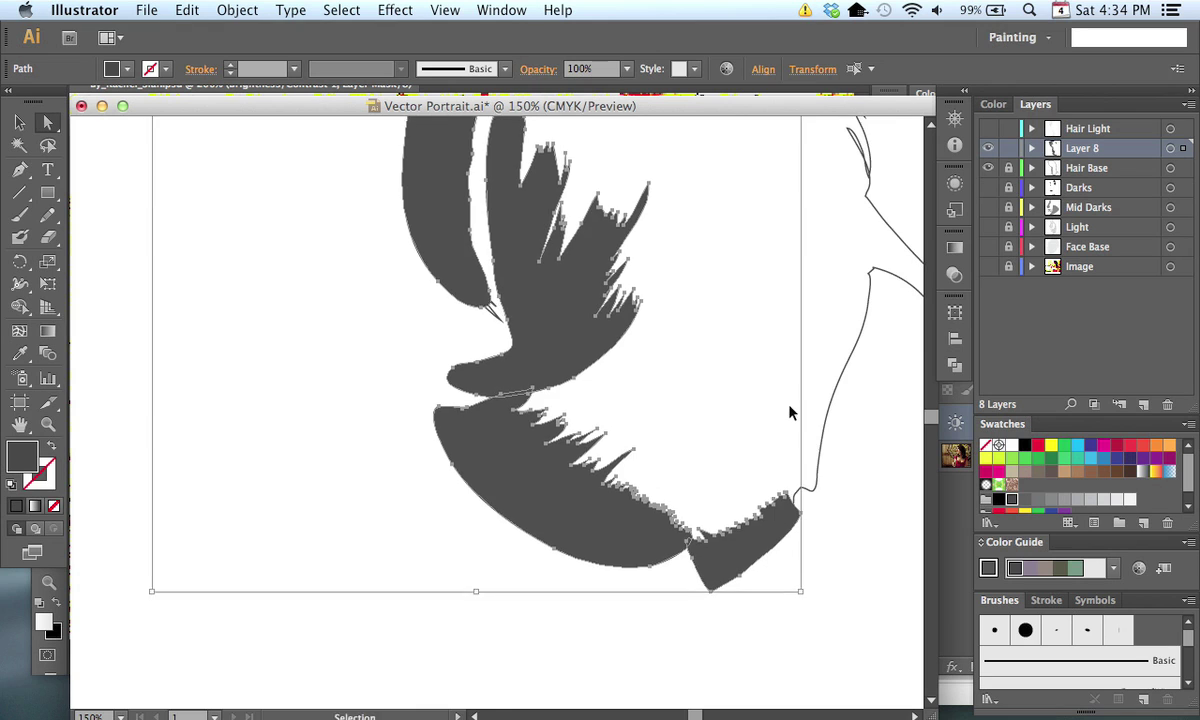
drag(790, 144, 733, 498)
click(954, 365)
click(726, 341)
Step: Unlock Hair Base, duplicate its outline, hide one copy and swap the other's stroke to a dark grey fill
click(1008, 168)
click(1032, 168)
drag(1101, 187, 1143, 405)
click(988, 207)
click(1170, 187)
key(shift+x)
Step: Fill the Layer 8 shape with the K=70 grey swatch and trim it to the hair base outline with Pathfinder Intersect
key(super+z)
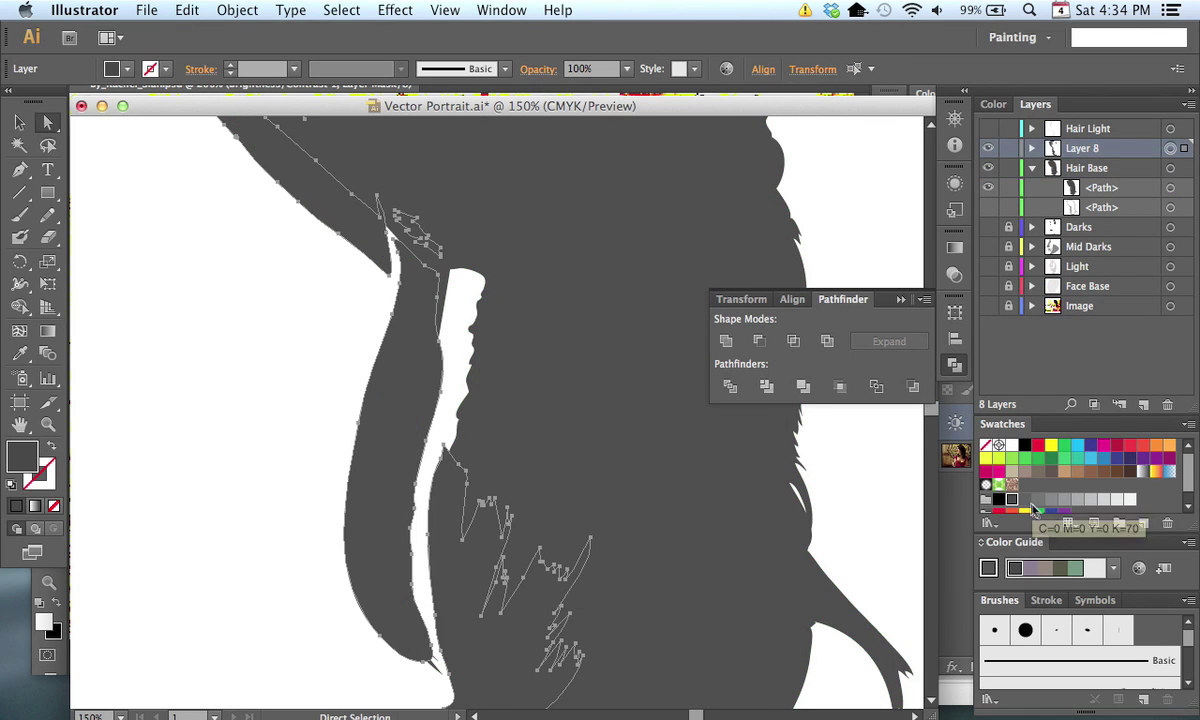
scroll(611, 469, up, 8)
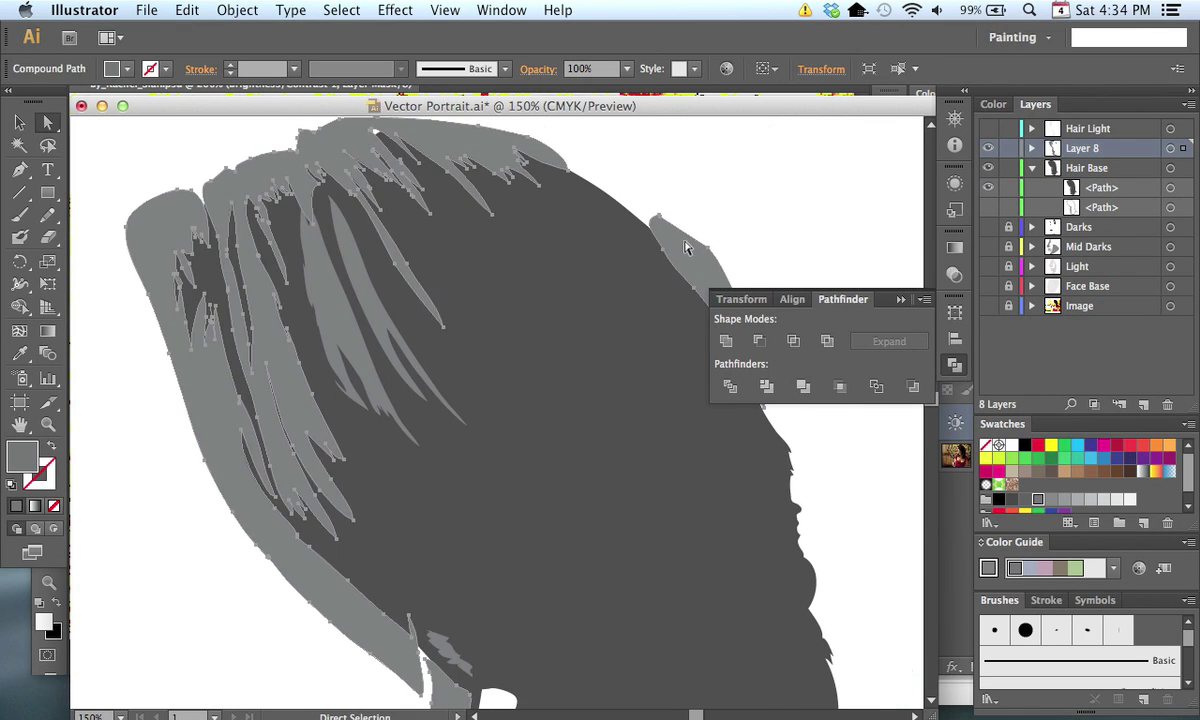
key(v)
shift+click(745, 490)
click(793, 341)
click(817, 246)
Step: Show the spare Hair Base outline and swap its stroke to a dark grey fill
click(988, 188)
click(1170, 187)
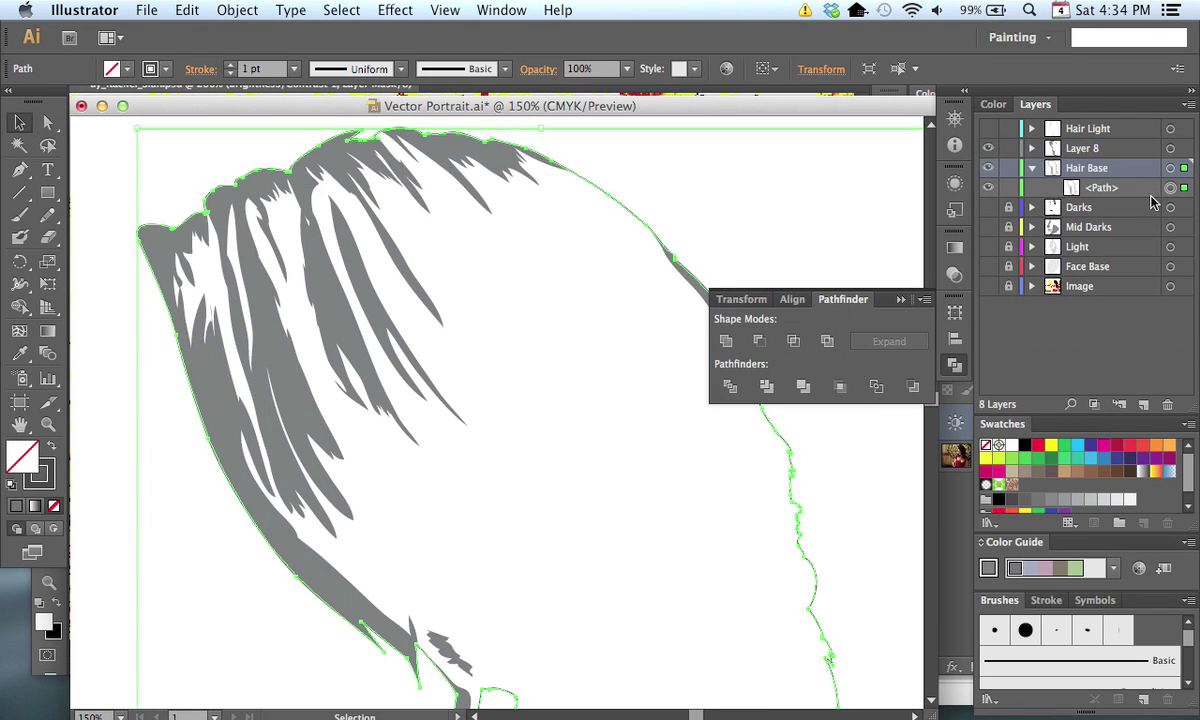
key(shift+x)
Step: Show the Hair Light layer and all face layers, keeping the reference Image hidden, and display the whole portrait
click(988, 128)
key(super+minus)
drag(400, 655, 445, 496)
click(445, 496)
drag(988, 207, 988, 266)
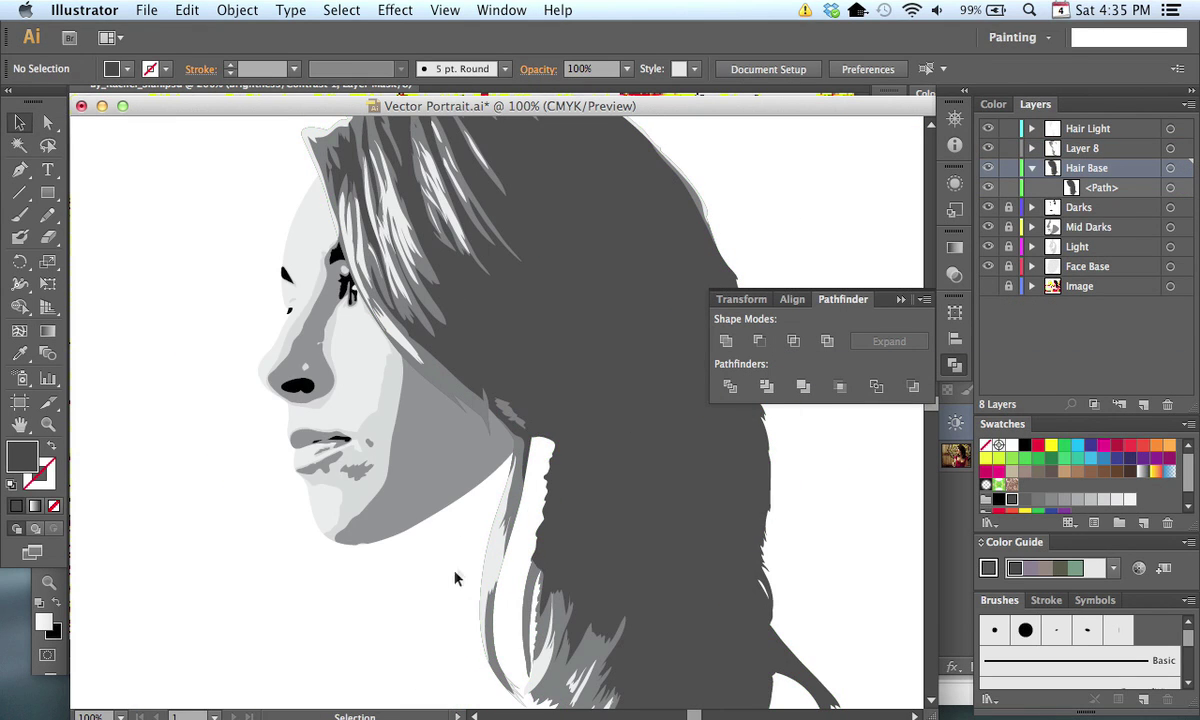
key(super+minus)
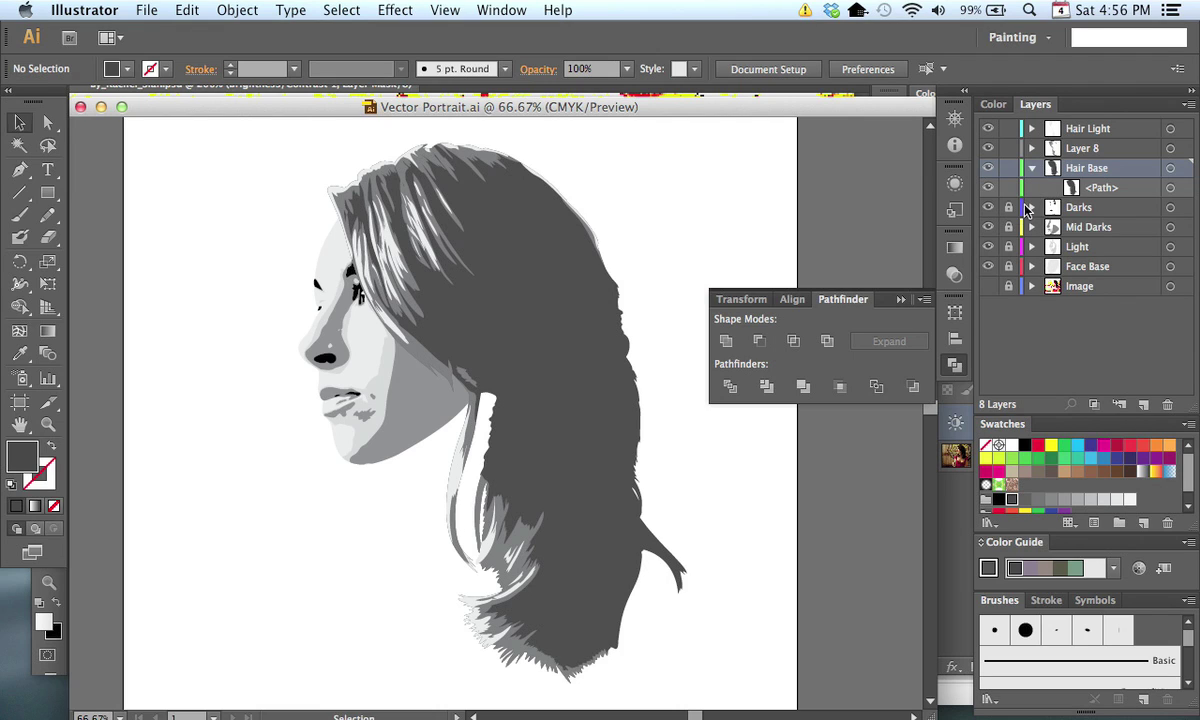
Step: Unlock the four face layers and rename Layer 8 as Hair mid
drag(1010, 210, 1018, 274)
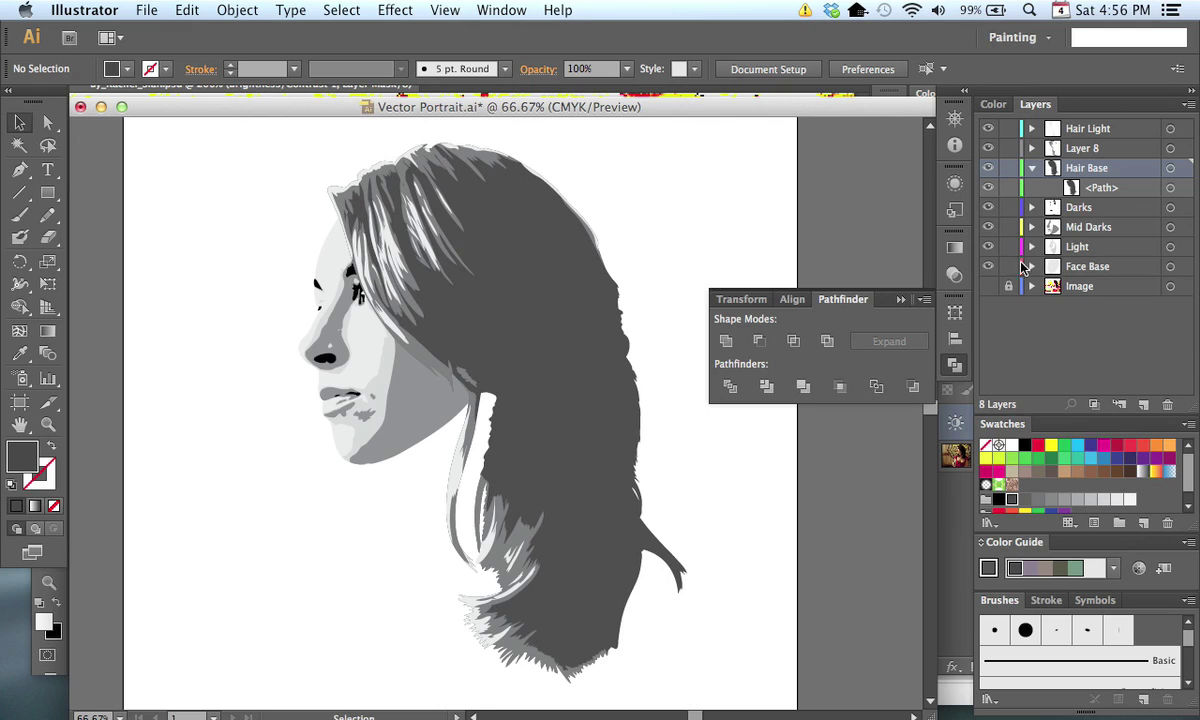
click(1033, 170)
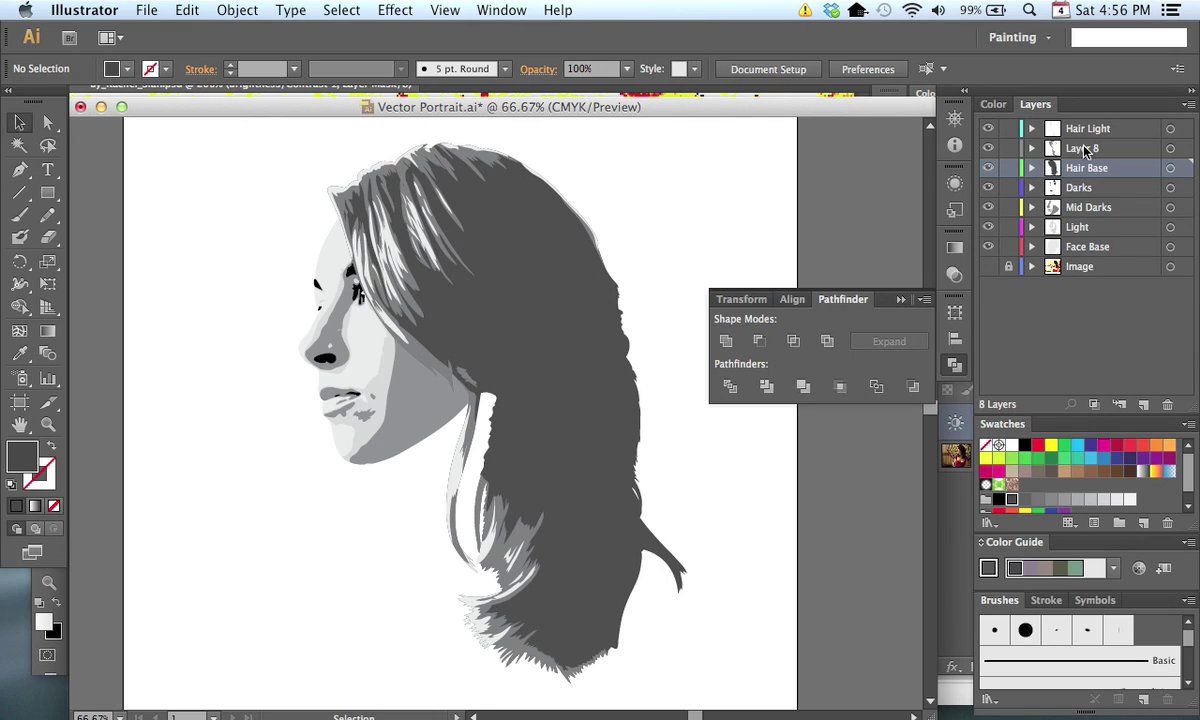
double_click(1085, 149)
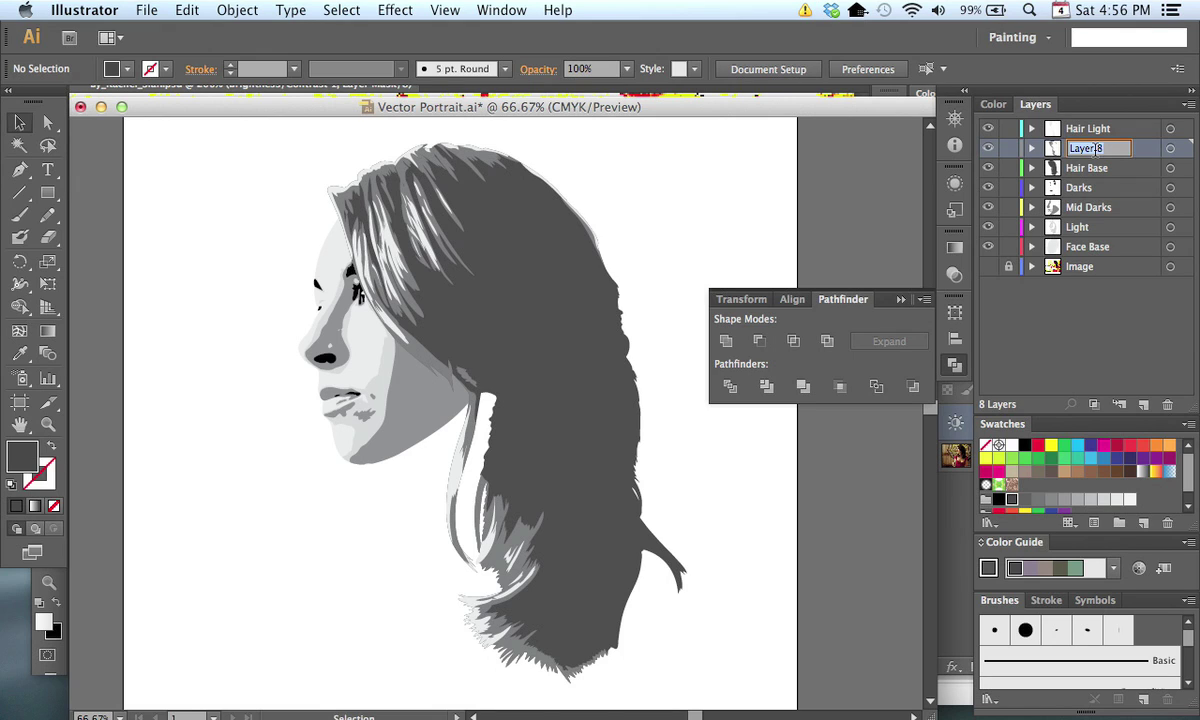
text(Hair mid)
key(Return)
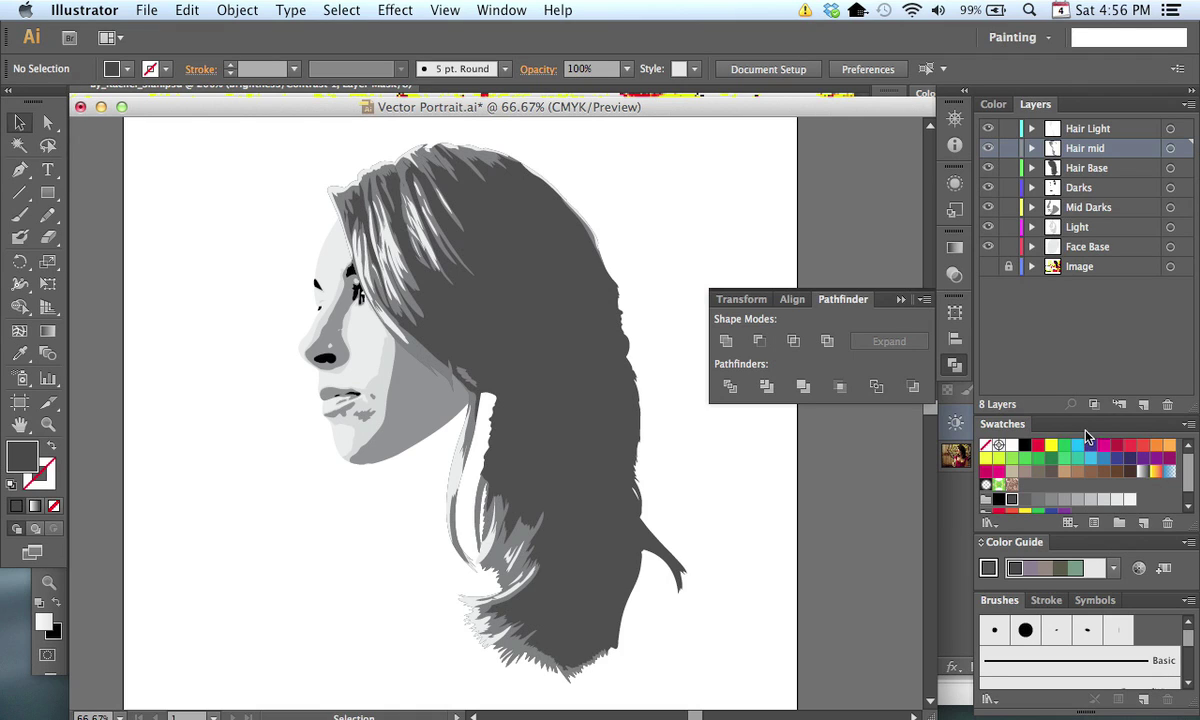
Step: Fill the Hair Base shape with the darkest brown swatch and the Hair mid shapes with a medium reddish brown
click(1170, 168)
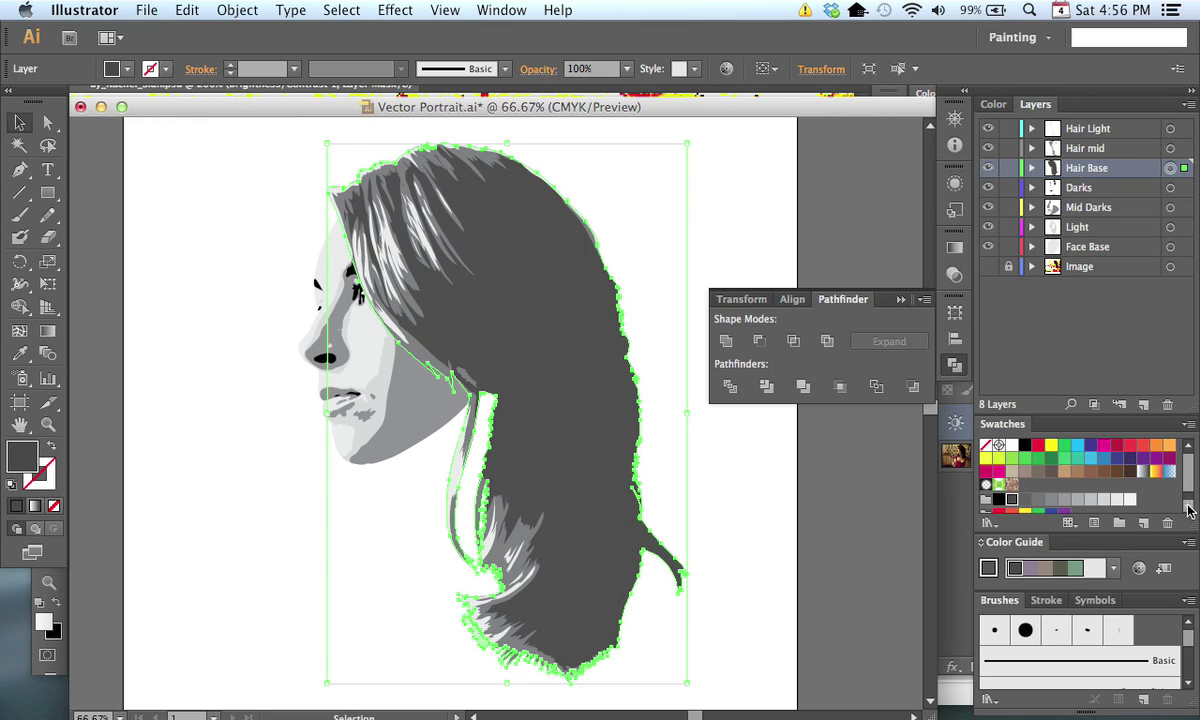
scroll(1187, 495, down, 1)
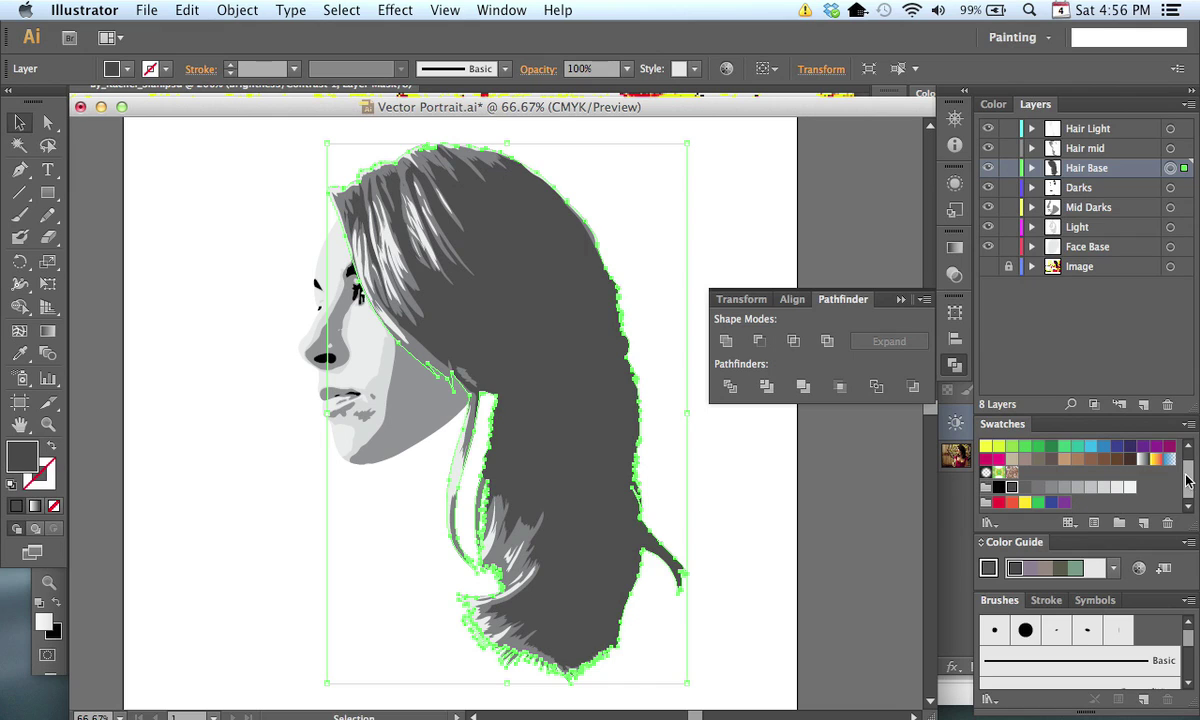
drag(1189, 488, 1193, 476)
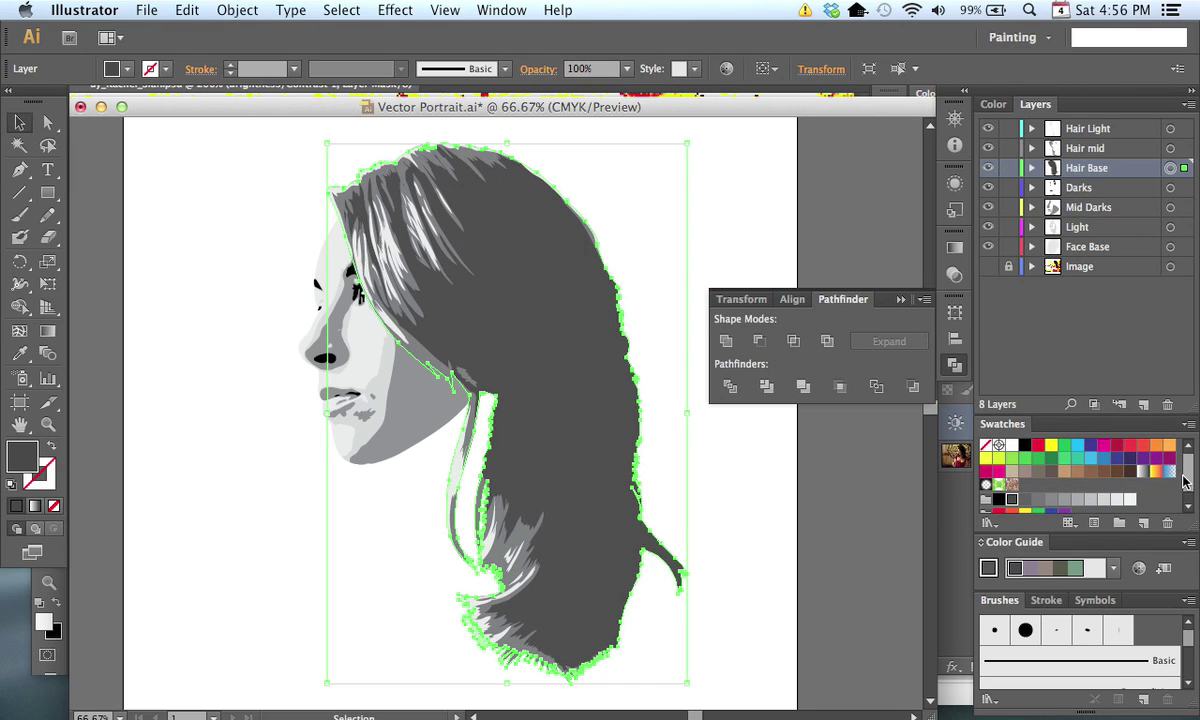
click(1129, 472)
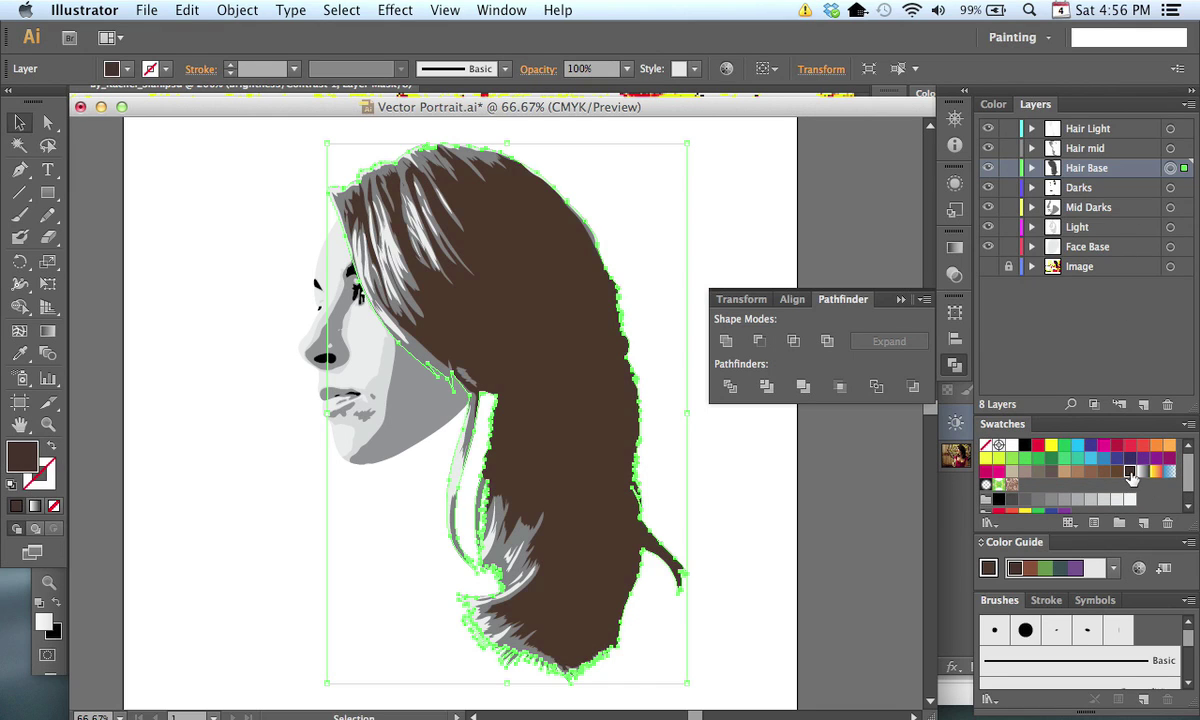
click(1170, 148)
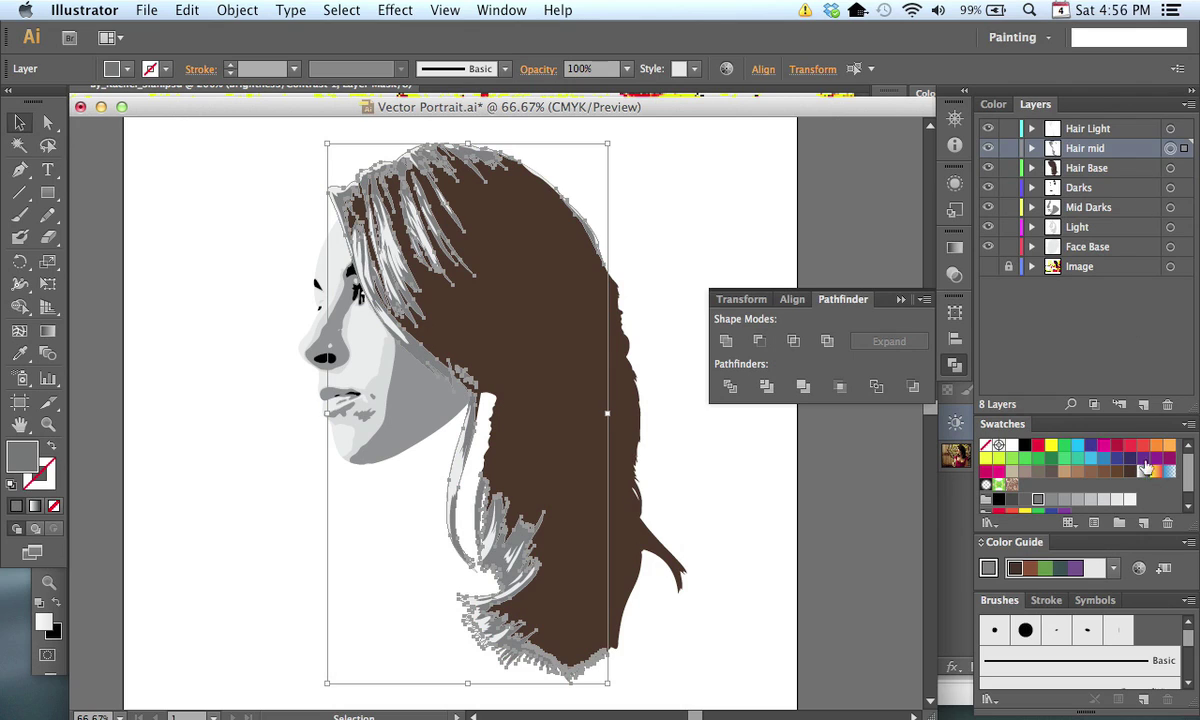
click(1091, 472)
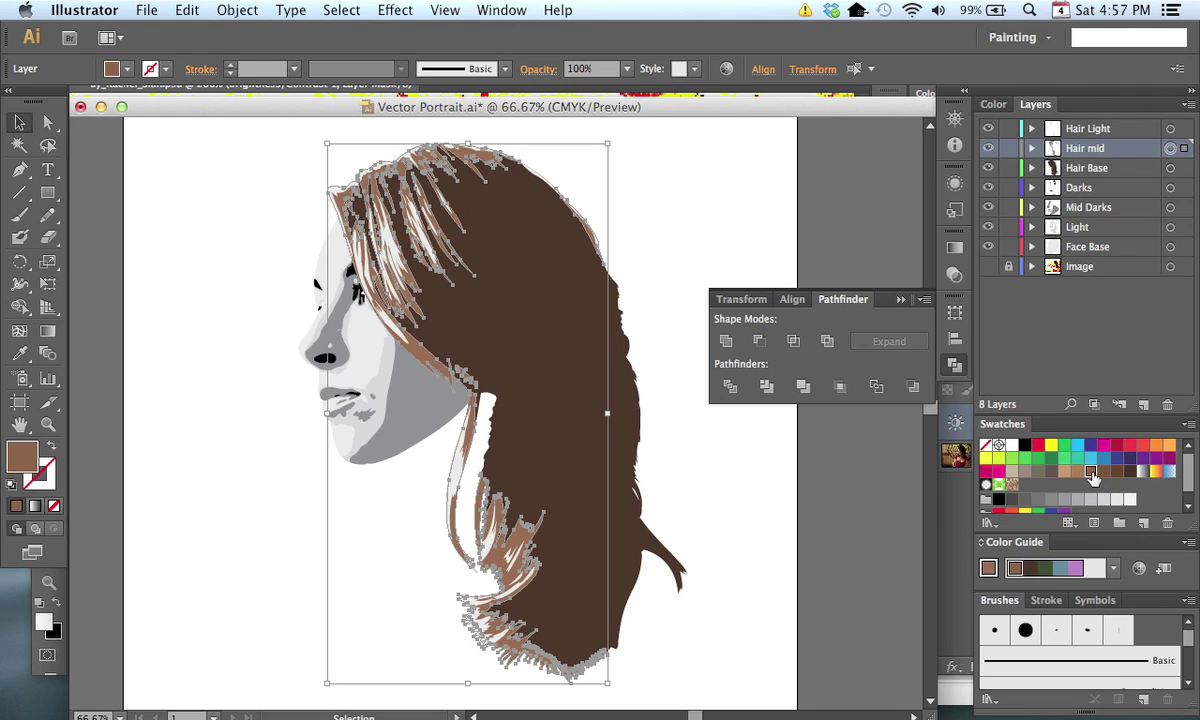
Step: Try a light orange fill (C=0 M=35 Y=85 K=0) on the Hair Light shapes
click(1170, 129)
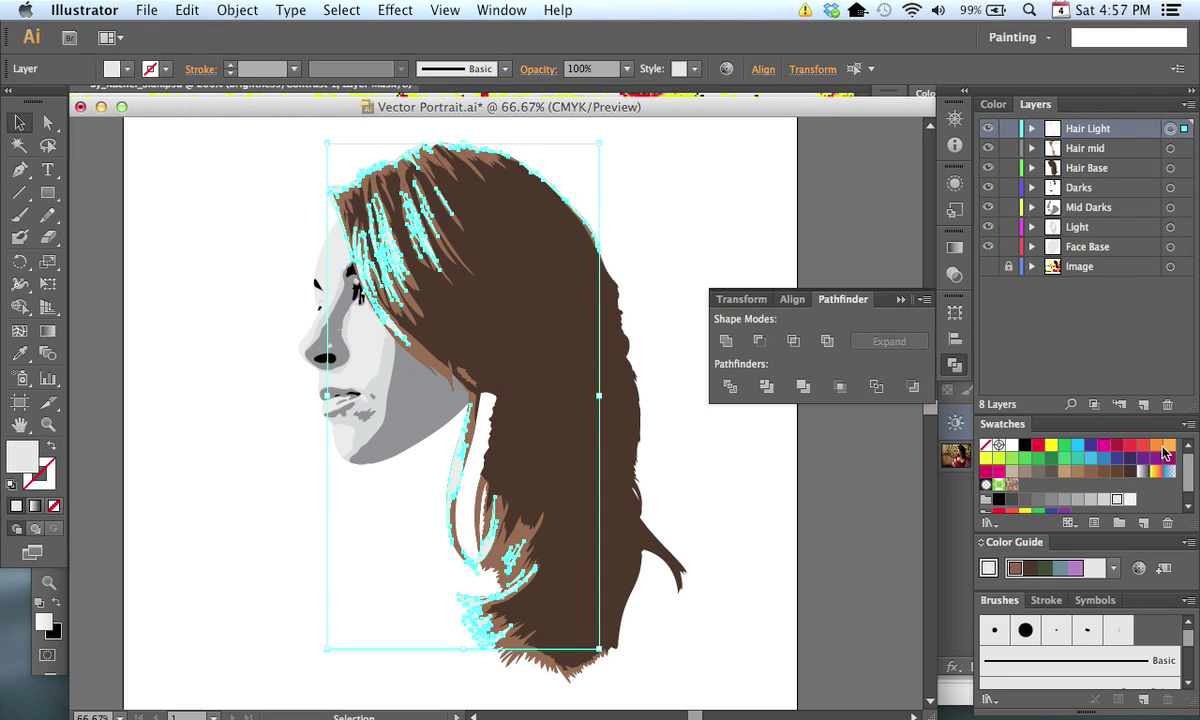
click(1167, 448)
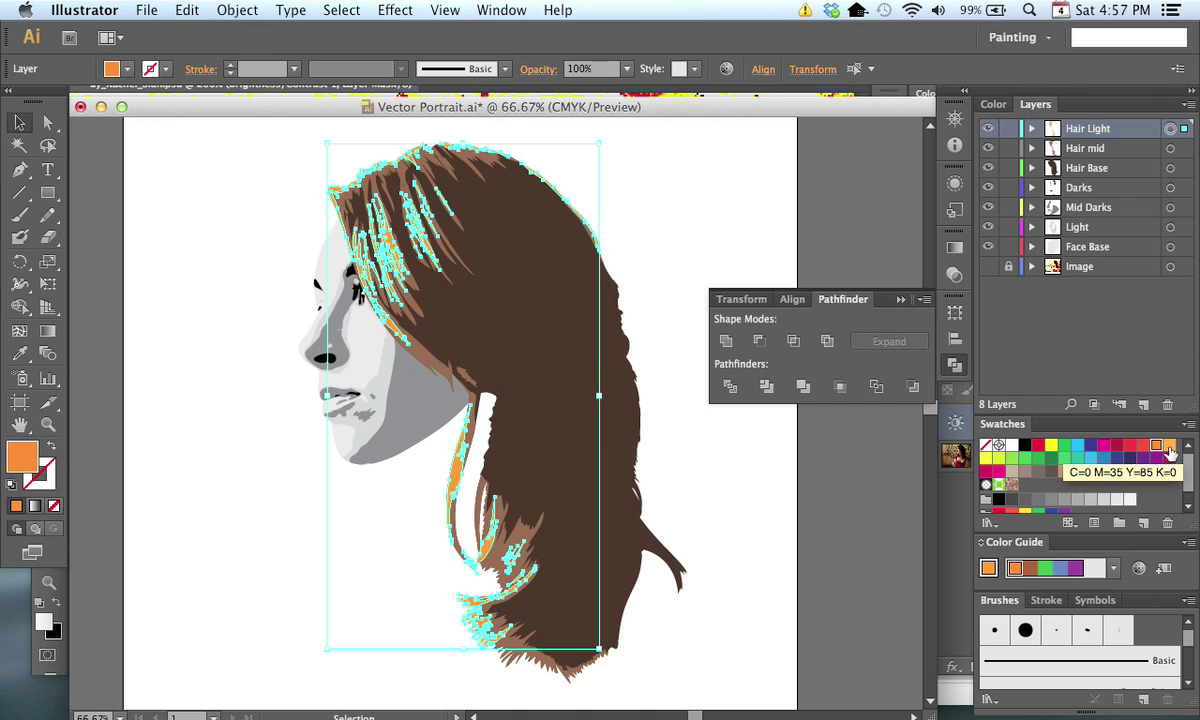
click(702, 498)
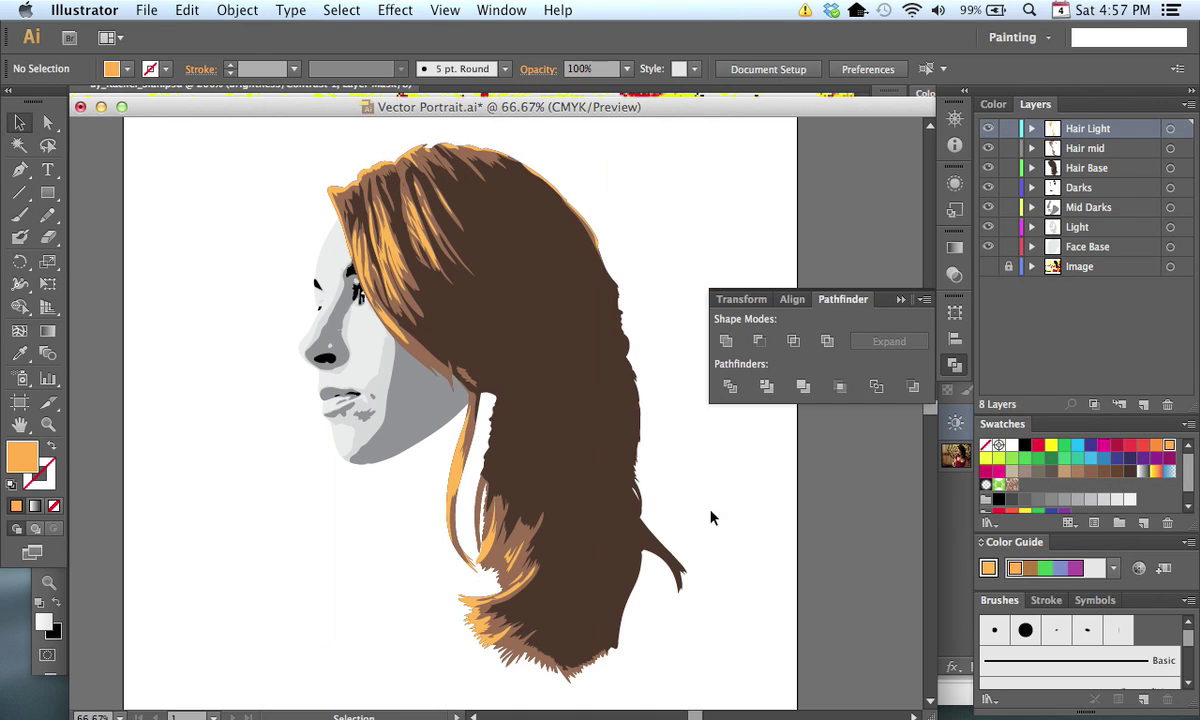
Step: Fill the Hair Light shapes with a light tan brown swatch
click(1170, 129)
click(1064, 473)
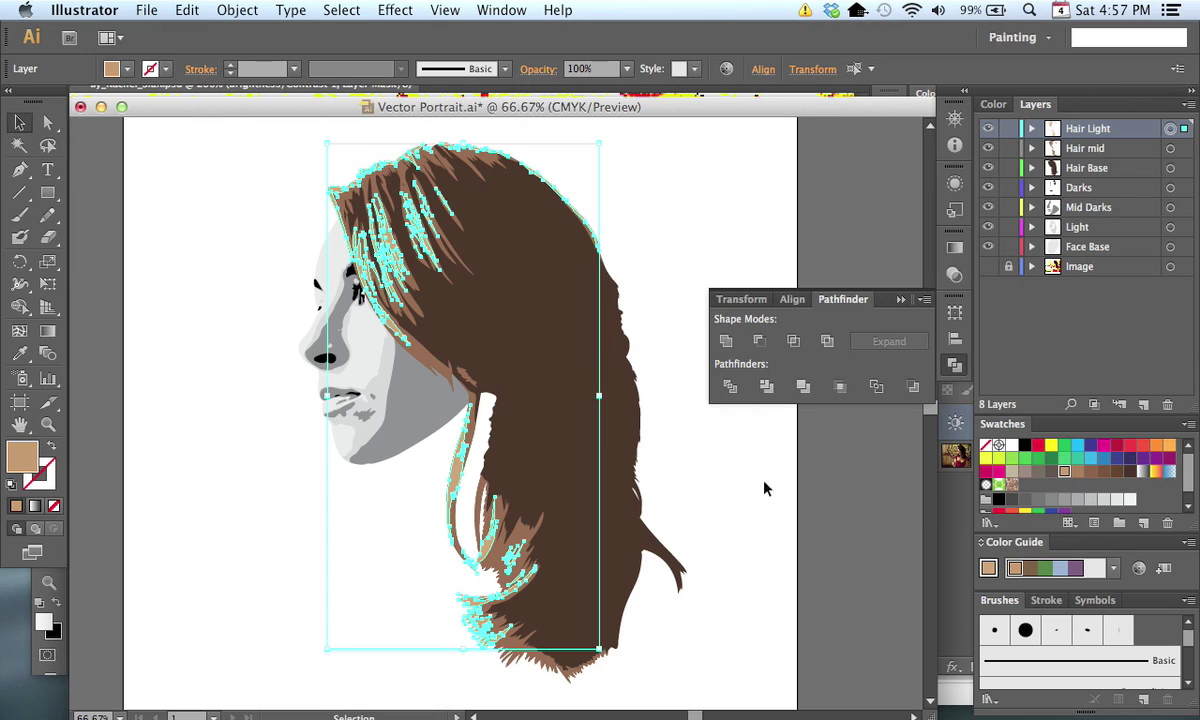
click(750, 512)
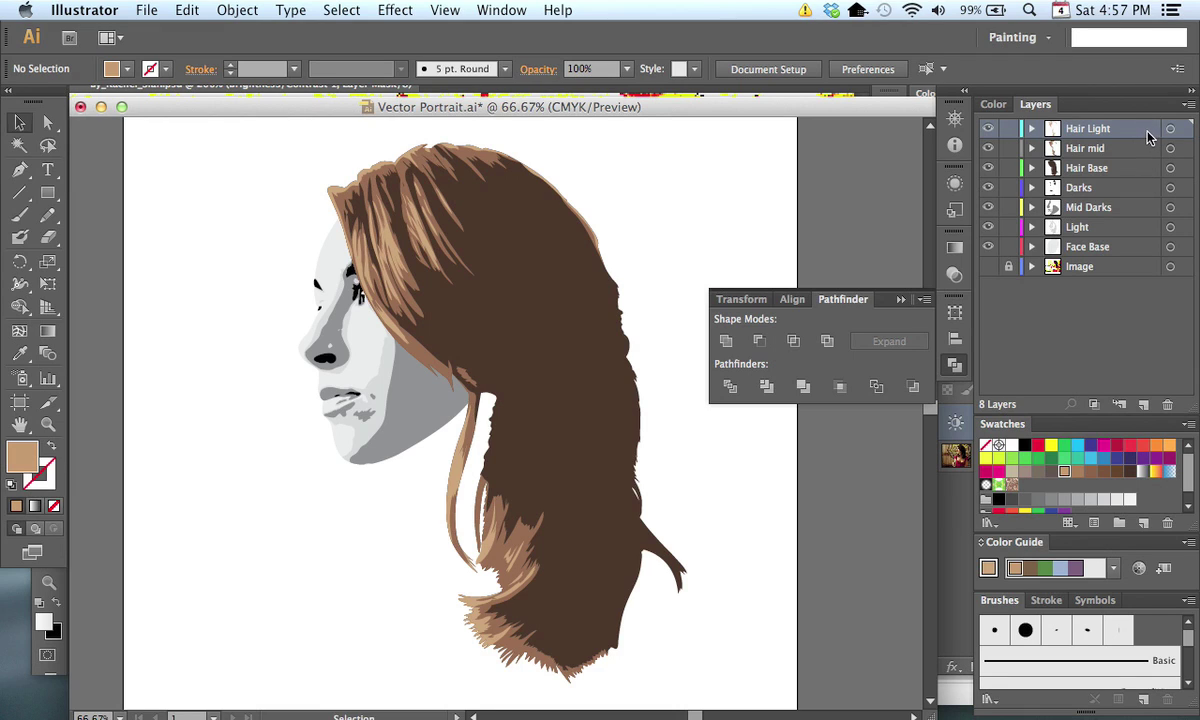
Step: Fill the Face Base shape with light sky blue and the Light layer's shapes with medium blue
click(1170, 246)
mouse_move(1188, 467)
mouse_down()
mouse_move(1186, 498)
mouse_move(1190, 472)
mouse_up()
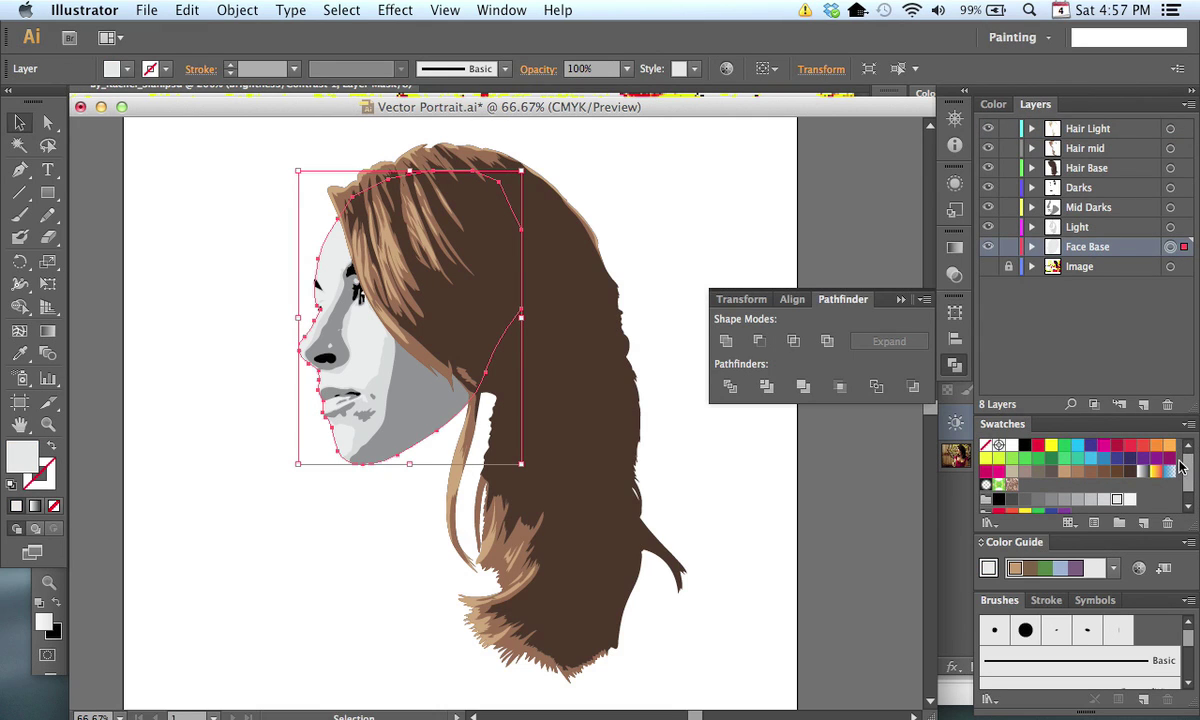
click(1090, 458)
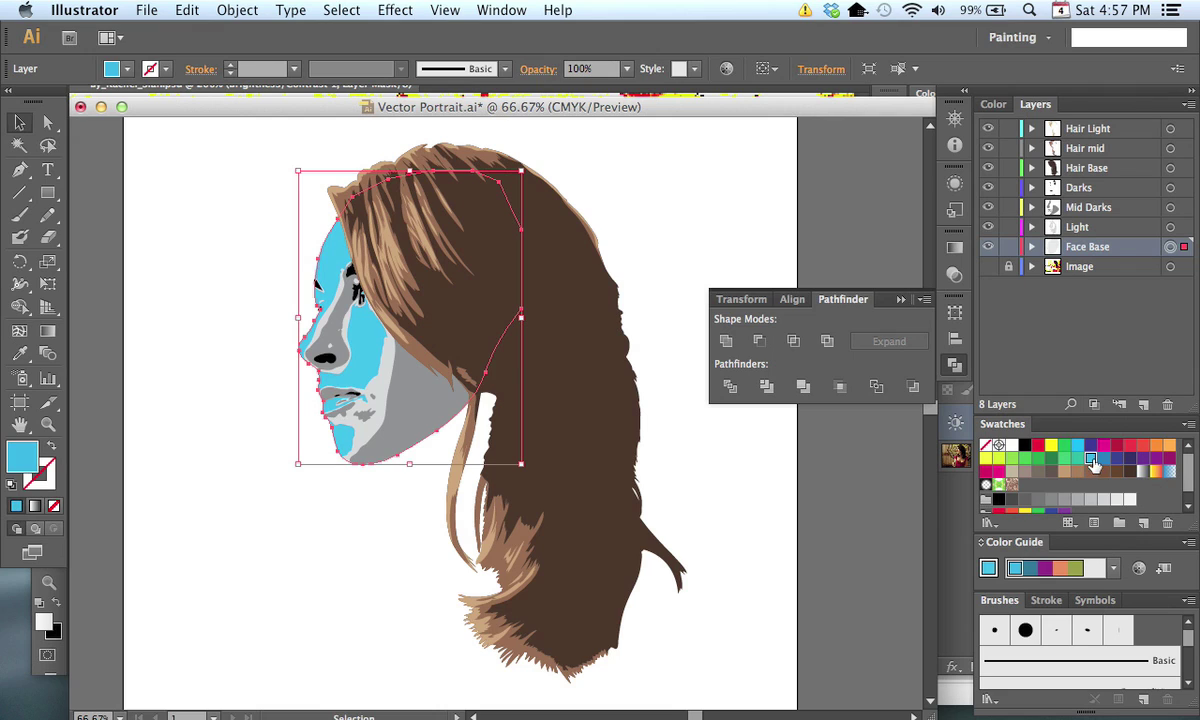
click(1169, 227)
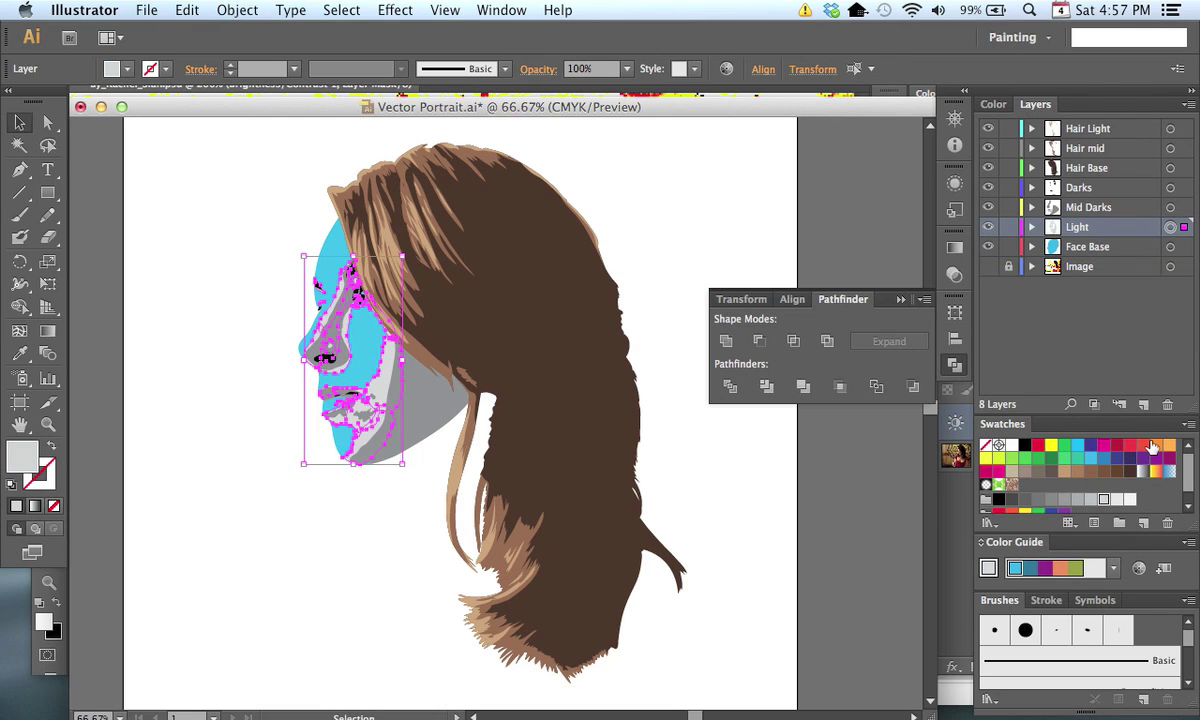
click(1103, 458)
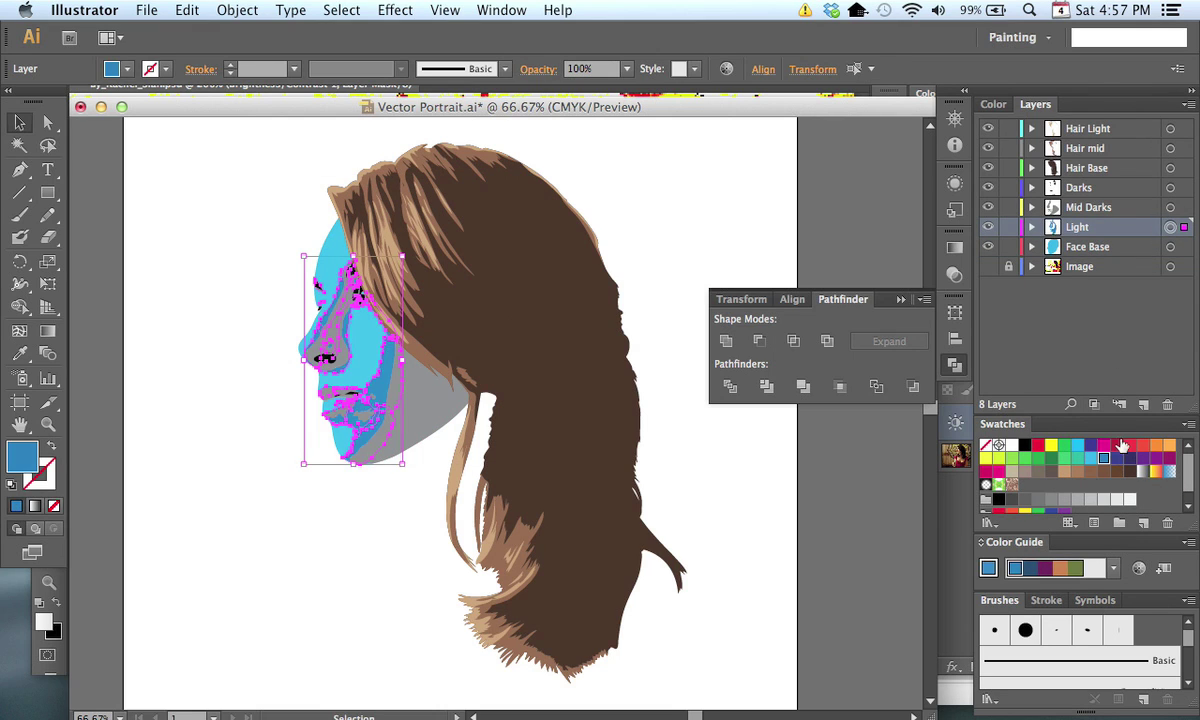
Step: Try a deep indigo blue fill on the Mid Darks shapes
click(1169, 207)
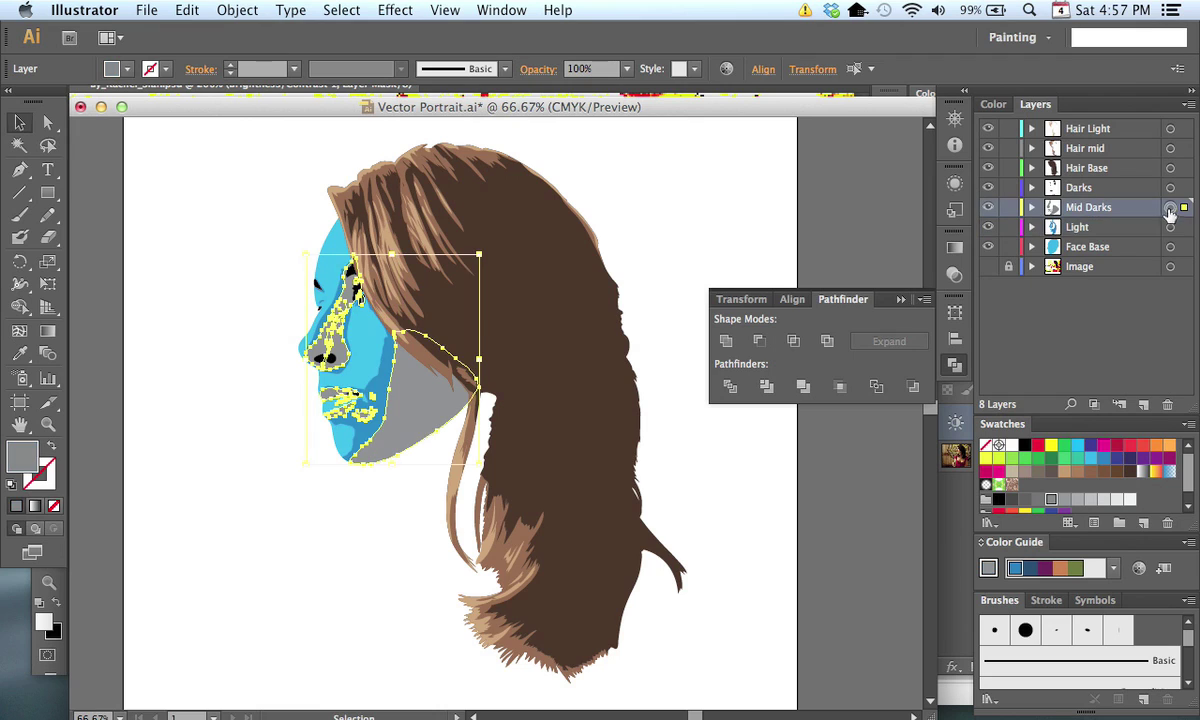
click(1117, 458)
click(715, 505)
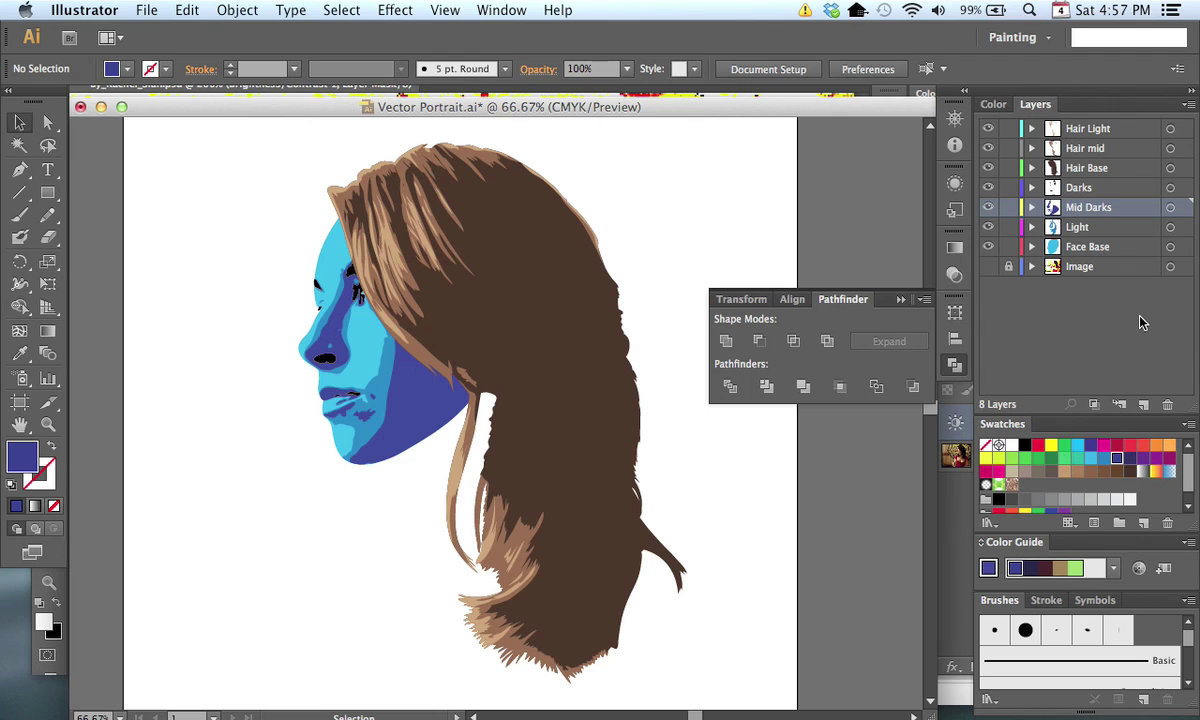
Step: Fill the Darks shapes around the eyes, nostril and lips with a crimson swatch
click(1170, 187)
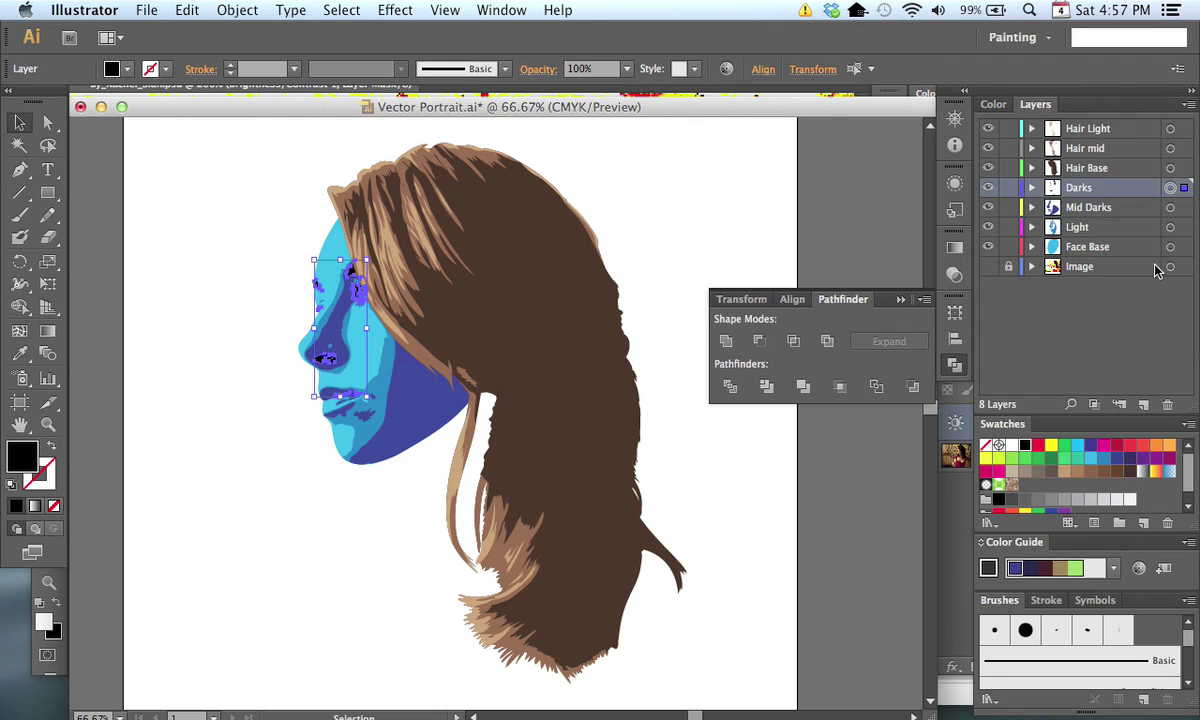
click(1117, 446)
click(721, 482)
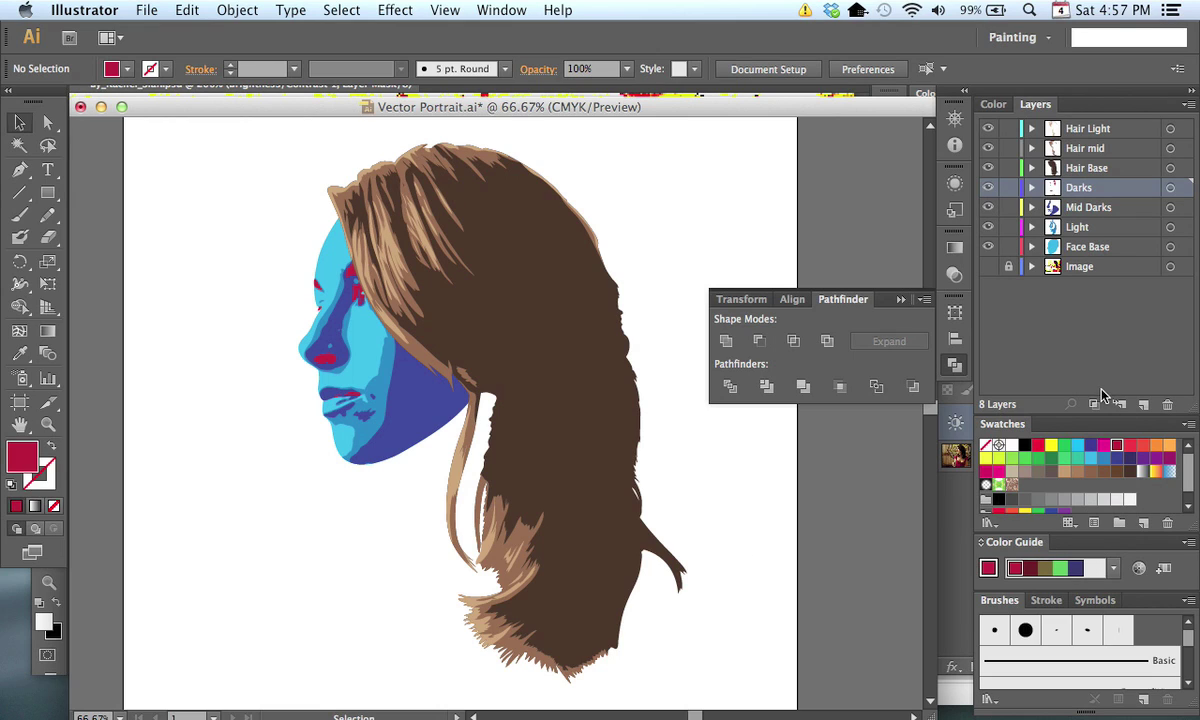
Step: Fill the Mid Darks shapes with a bright magenta swatch
click(1170, 207)
click(1103, 445)
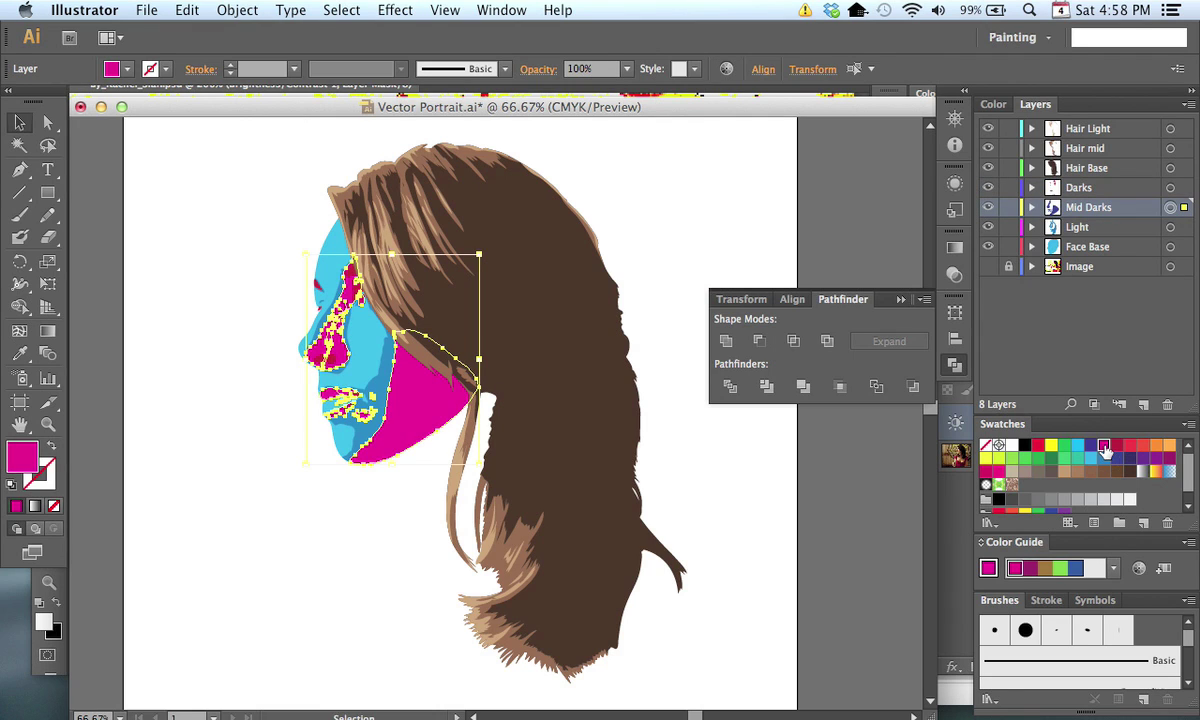
click(768, 505)
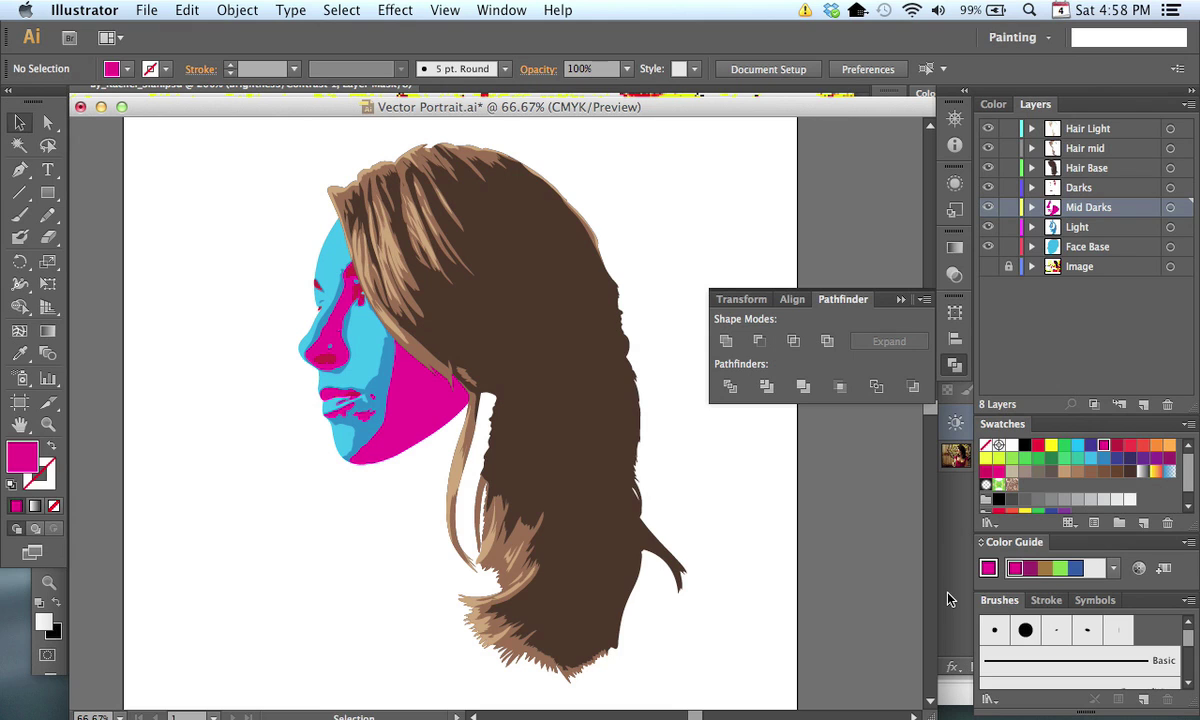
Step: Select the Mid Darks shapes, open the Skintones swatch library, enlarge its panel and place it beneath the Pathfinder panel
click(1170, 207)
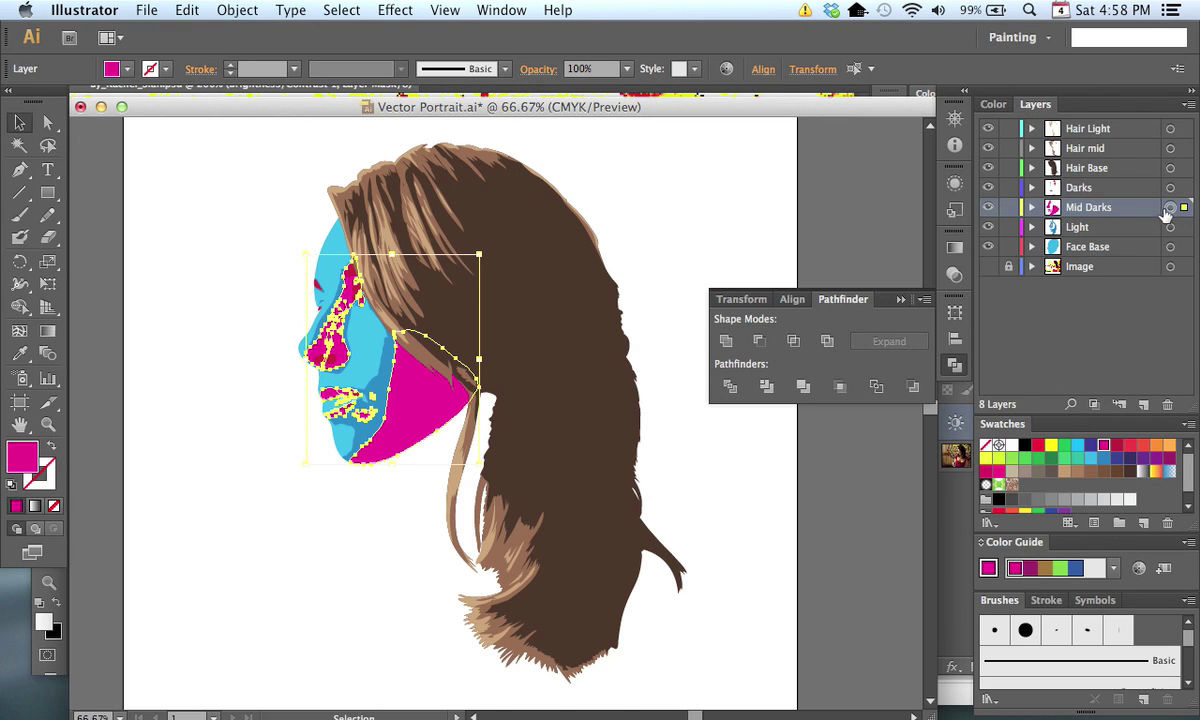
click(988, 522)
mouse_move(1138, 336)
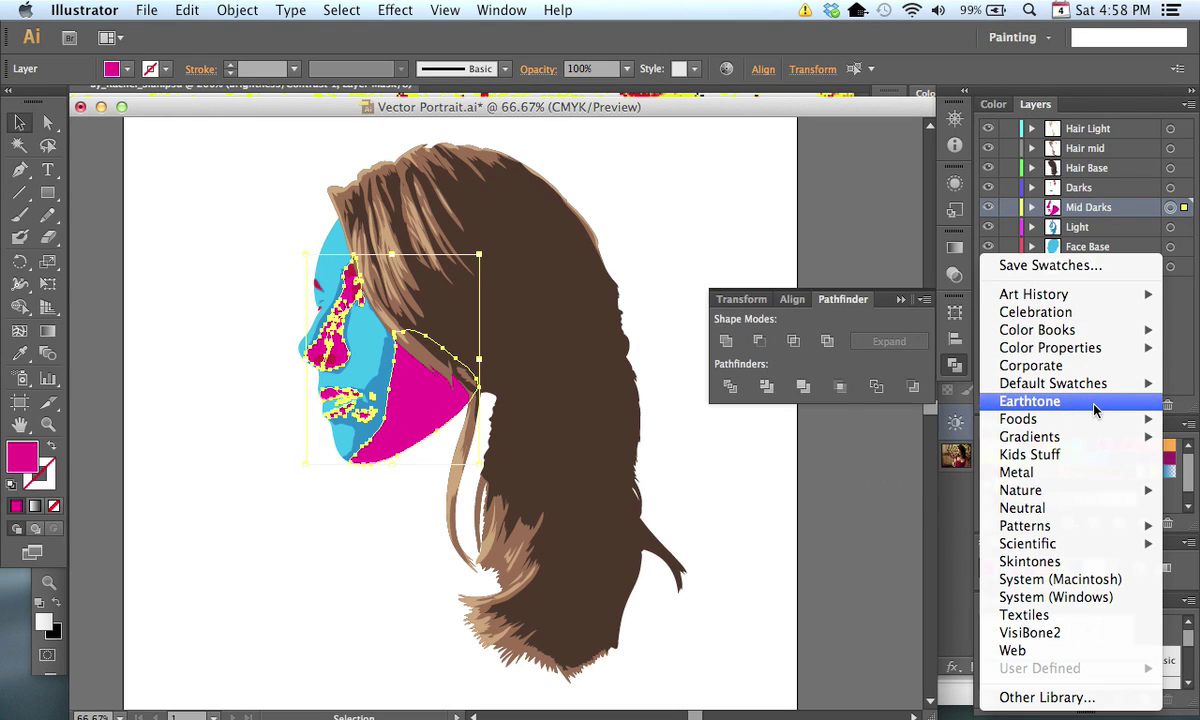
mouse_move(1094, 491)
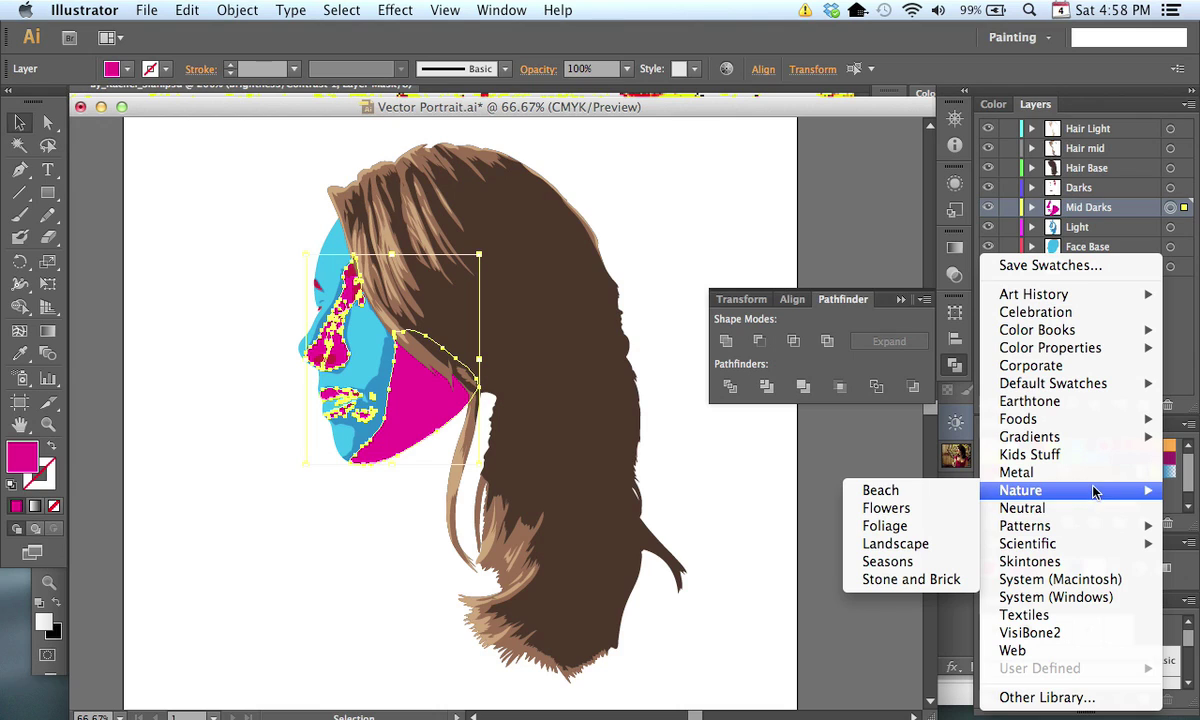
click(1088, 562)
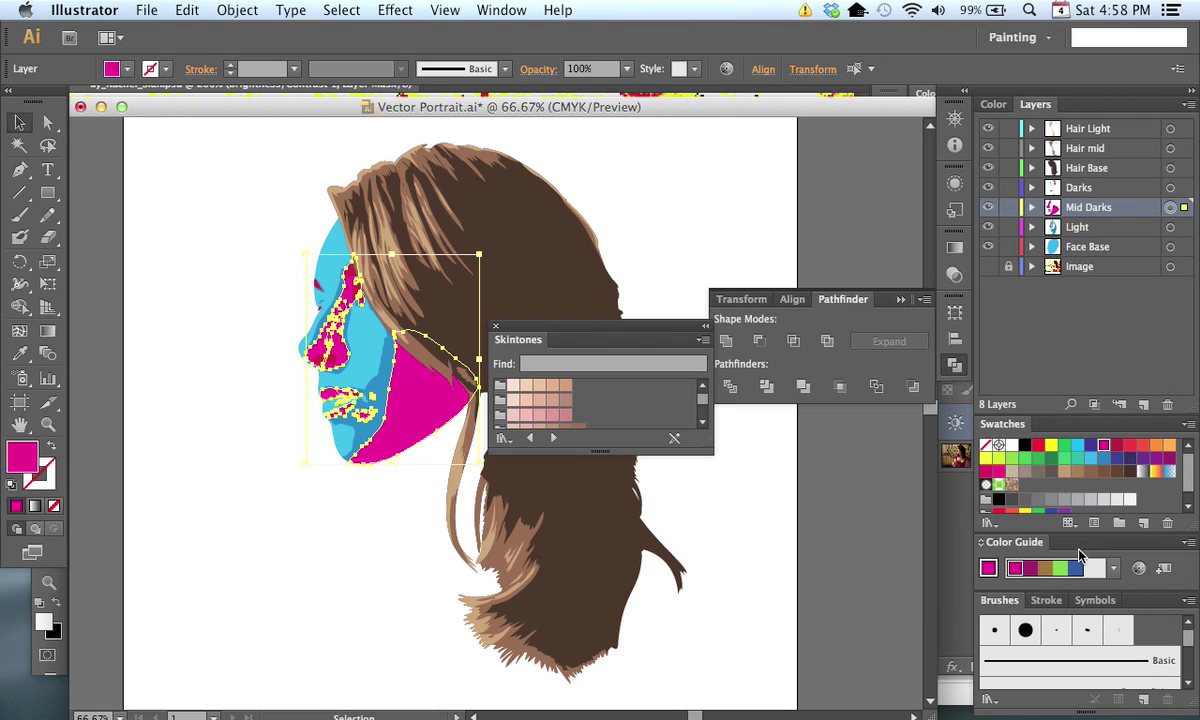
drag(707, 450, 722, 537)
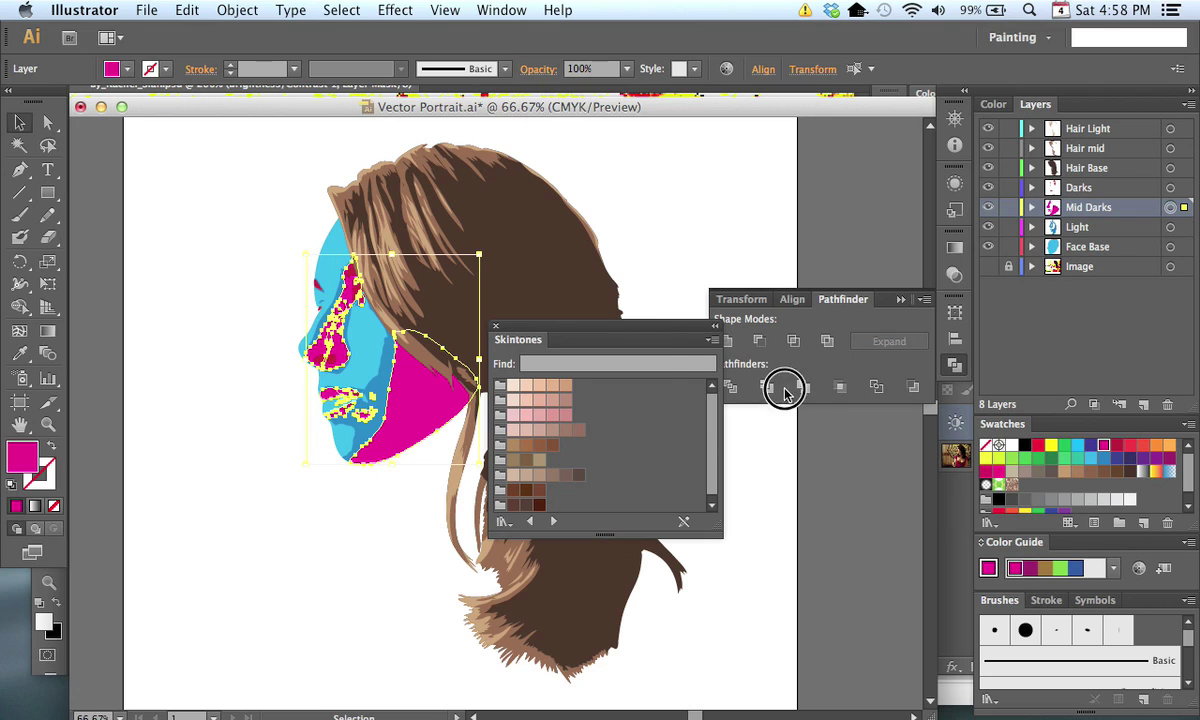
drag(543, 327, 768, 430)
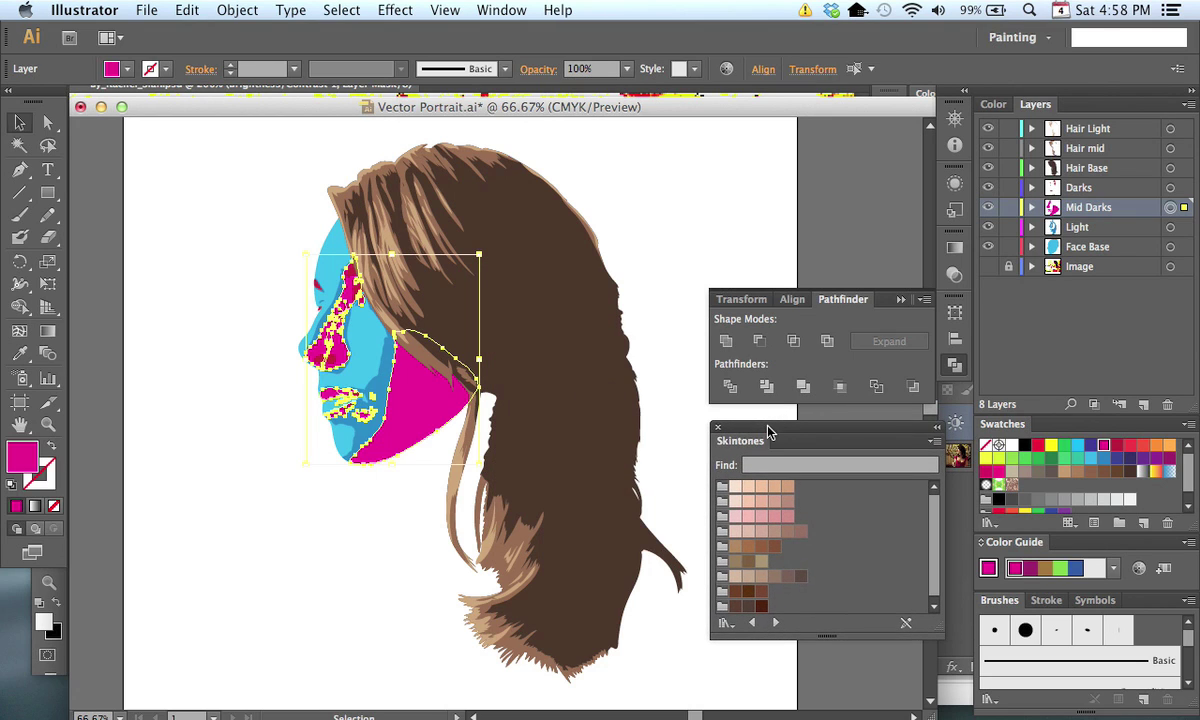
Step: Fill the Darks shapes with a deep reddish brown and the Mid Darks shapes with a dusty rose-brown skintone
click(1170, 189)
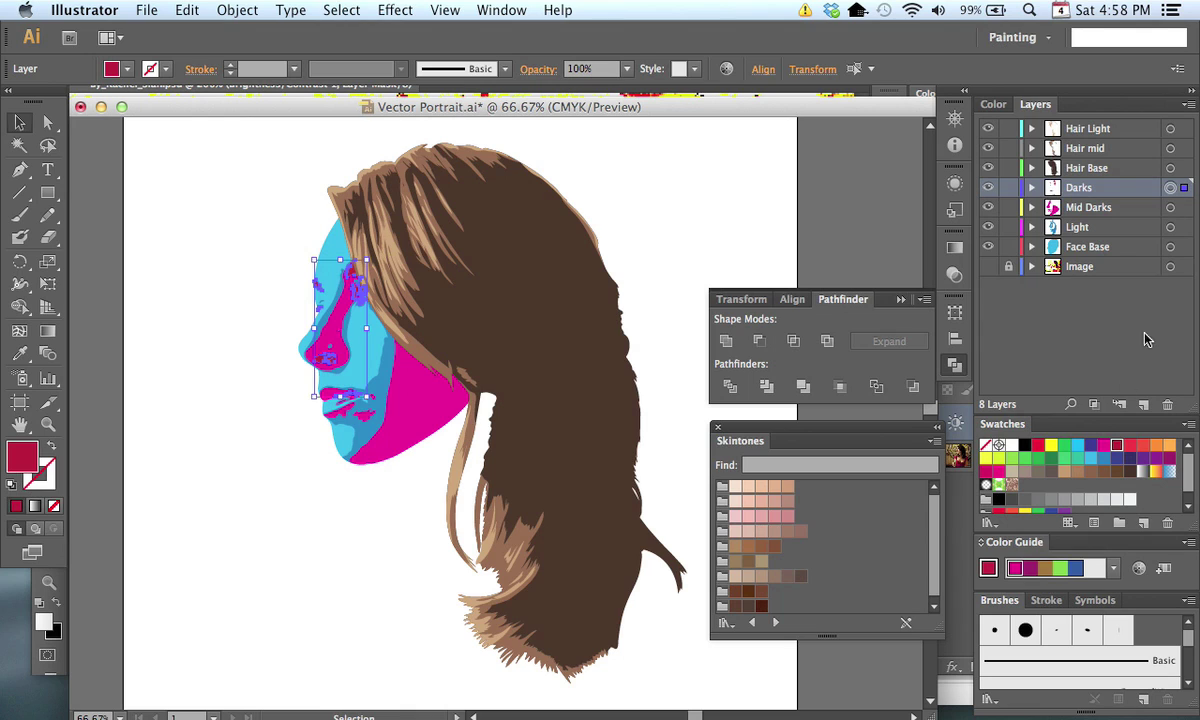
click(761, 606)
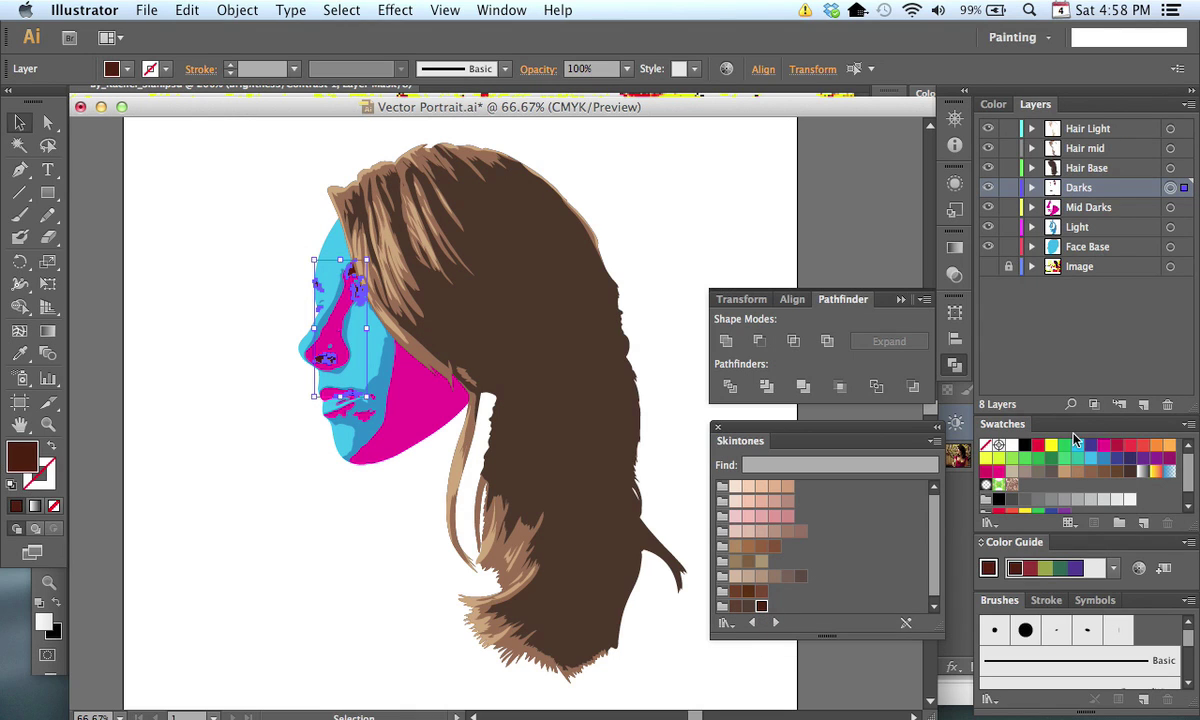
click(1170, 207)
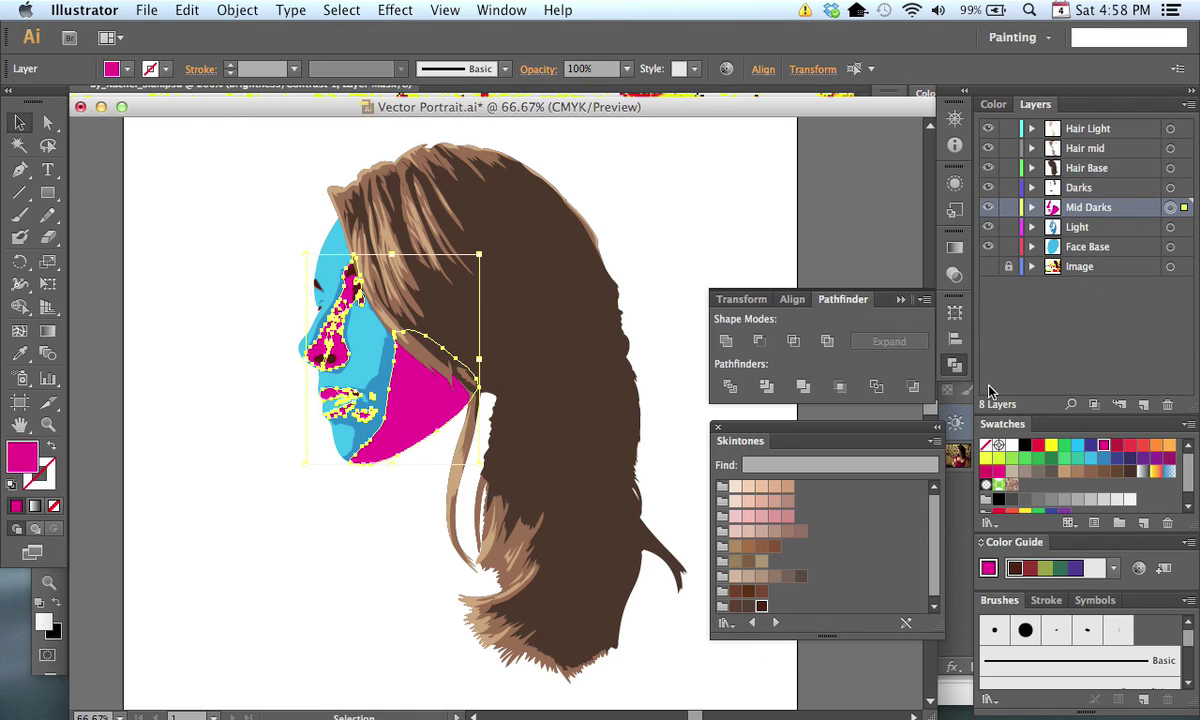
click(750, 595)
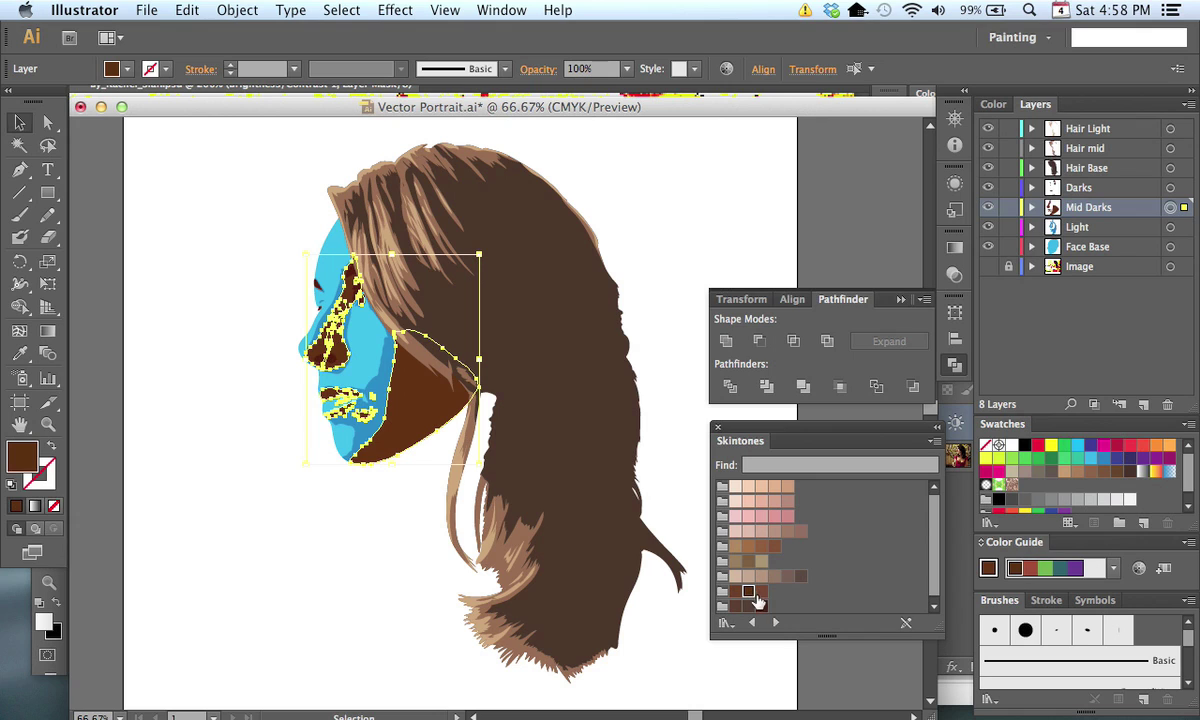
click(774, 530)
Step: Try a lighter rosy tan skintone on the Darks shapes
click(1170, 187)
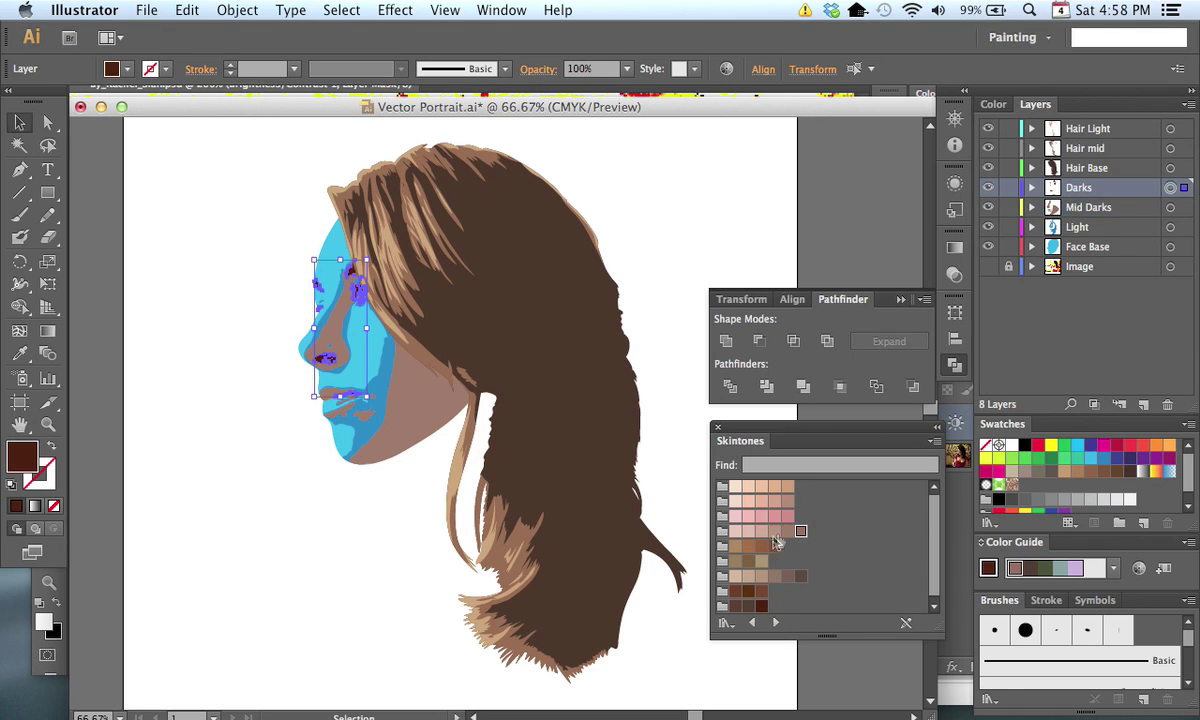
click(1171, 208)
click(1170, 187)
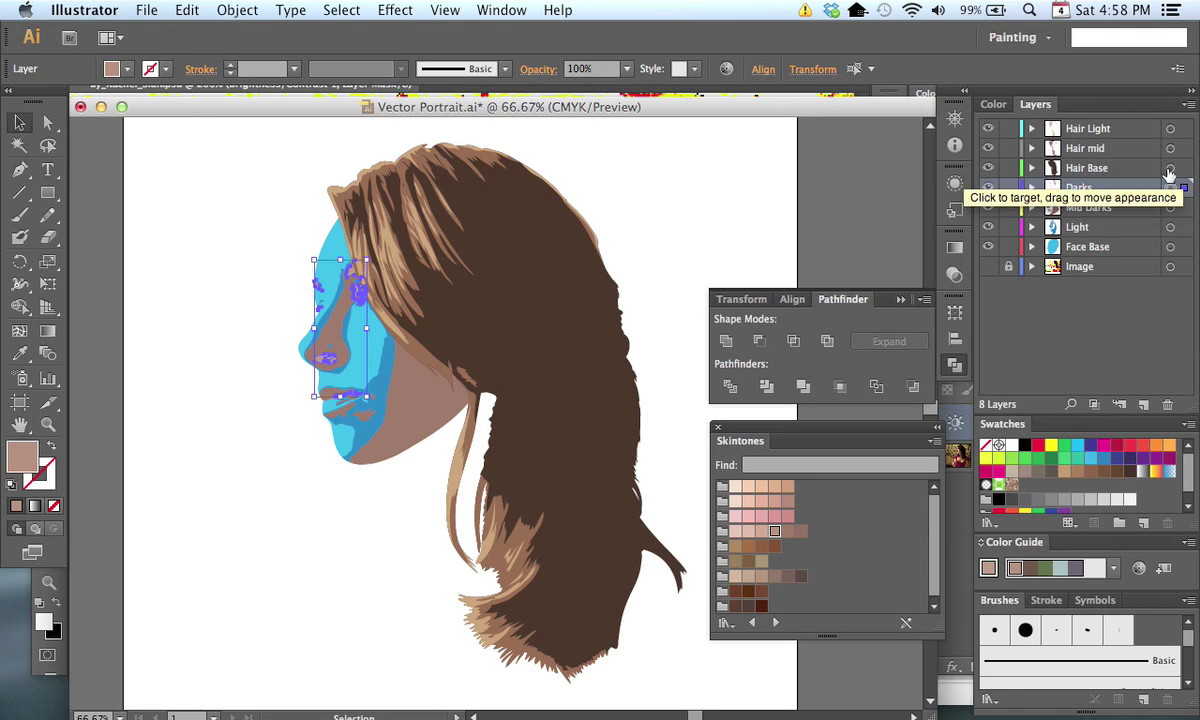
Step: Fill the Light shapes with a rosy tan skintone and the Face Base with a pale pink skintone
click(1170, 246)
click(1170, 227)
click(764, 532)
click(1170, 246)
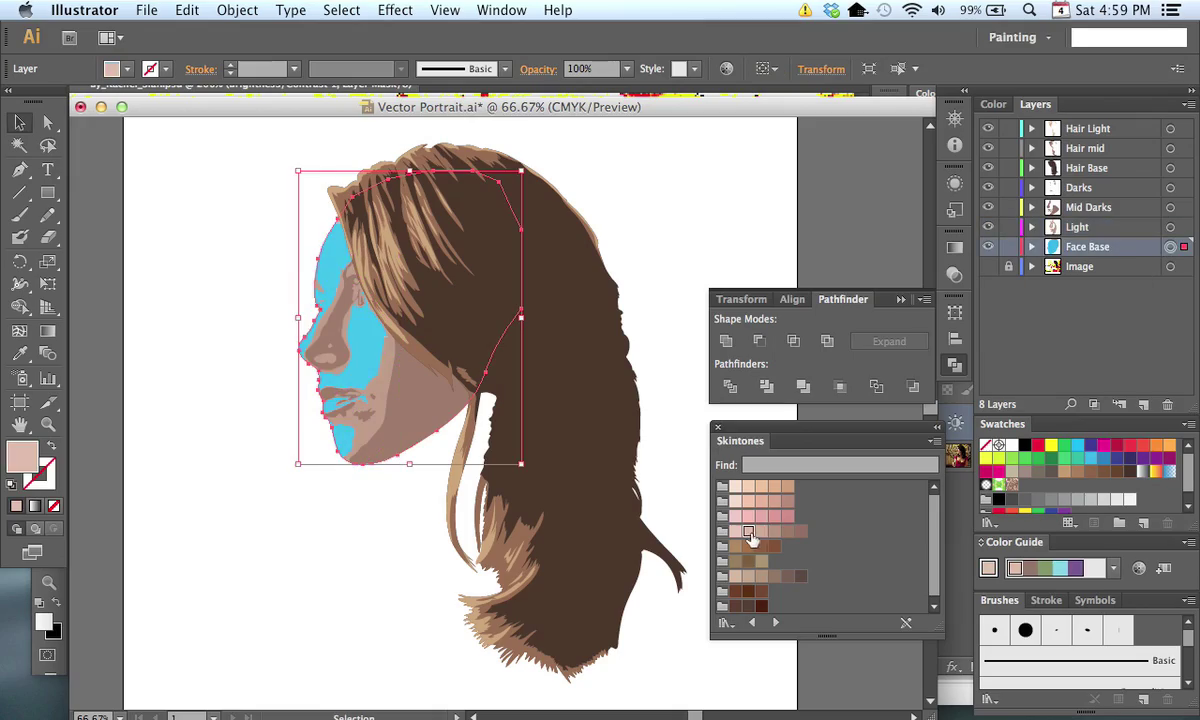
click(749, 531)
Step: Fill the Darks shapes with the dark grey-brown skintone and deselect the artwork
click(1170, 188)
click(800, 576)
click(672, 488)
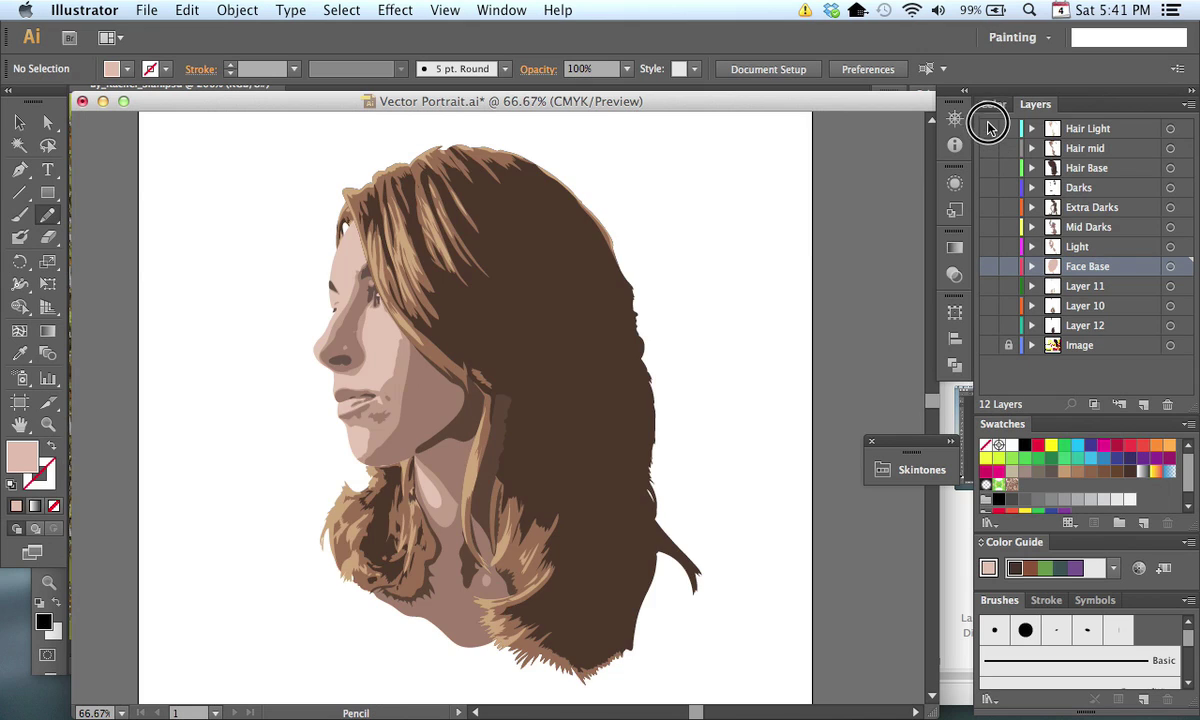
Step: Show the Image layer with the artwork hidden, and display the Face Base and Hair Base over it
key(super+y)
key(super+y)
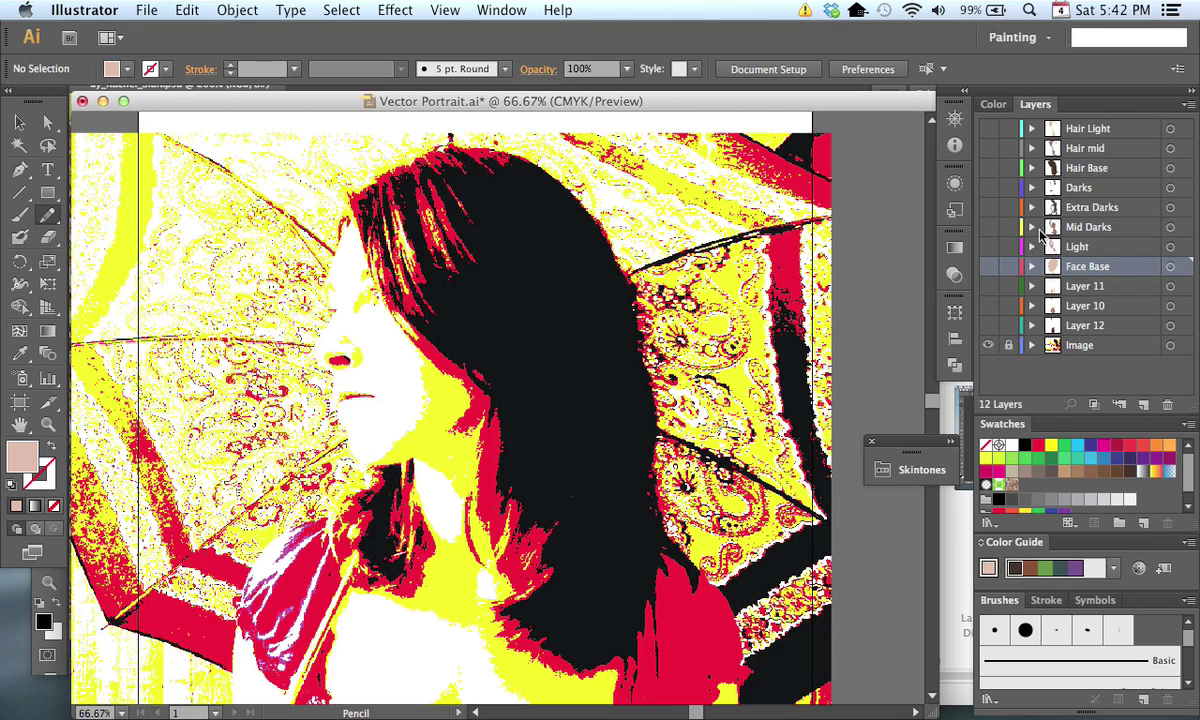
click(988, 266)
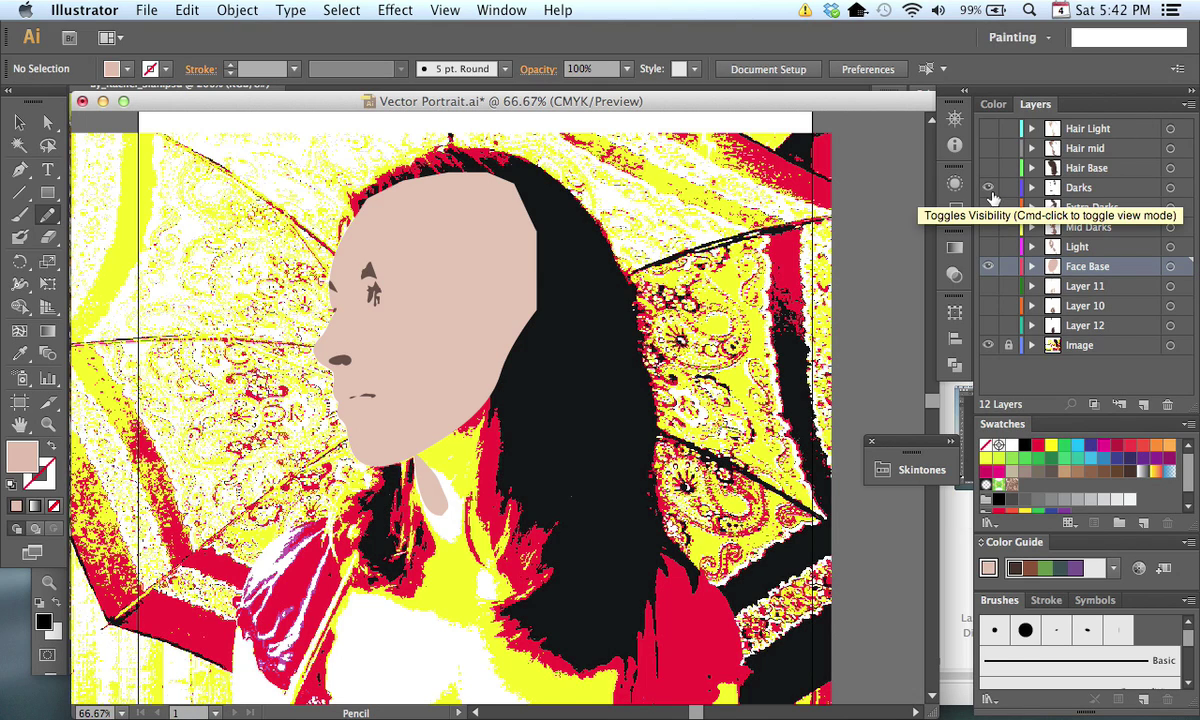
click(988, 187)
click(988, 168)
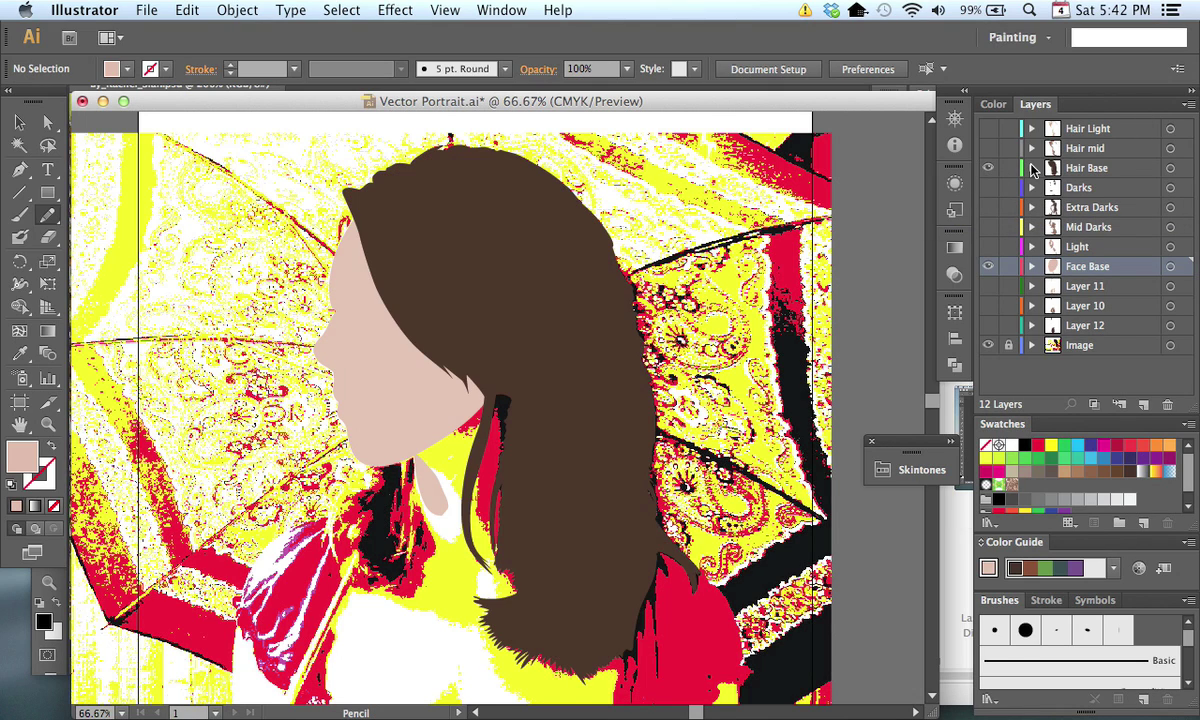
Step: Display the Darks, Extra Darks, Mid Darks and Light layers one by one over the reference image
click(988, 187)
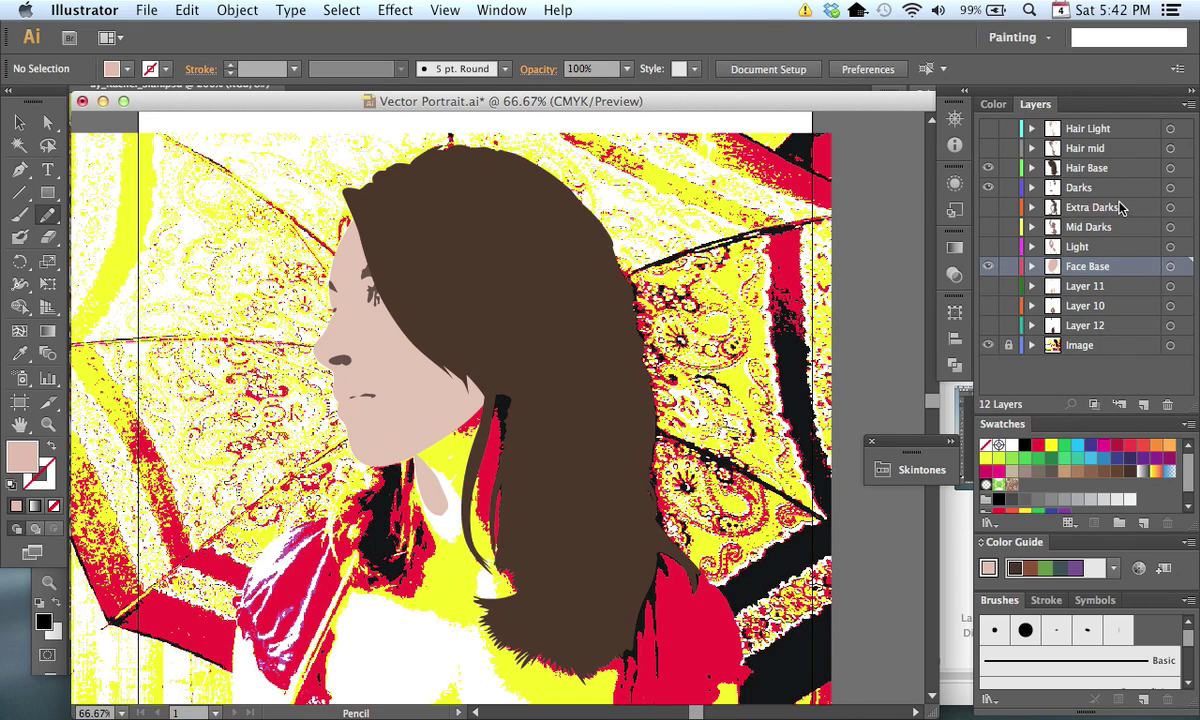
click(988, 207)
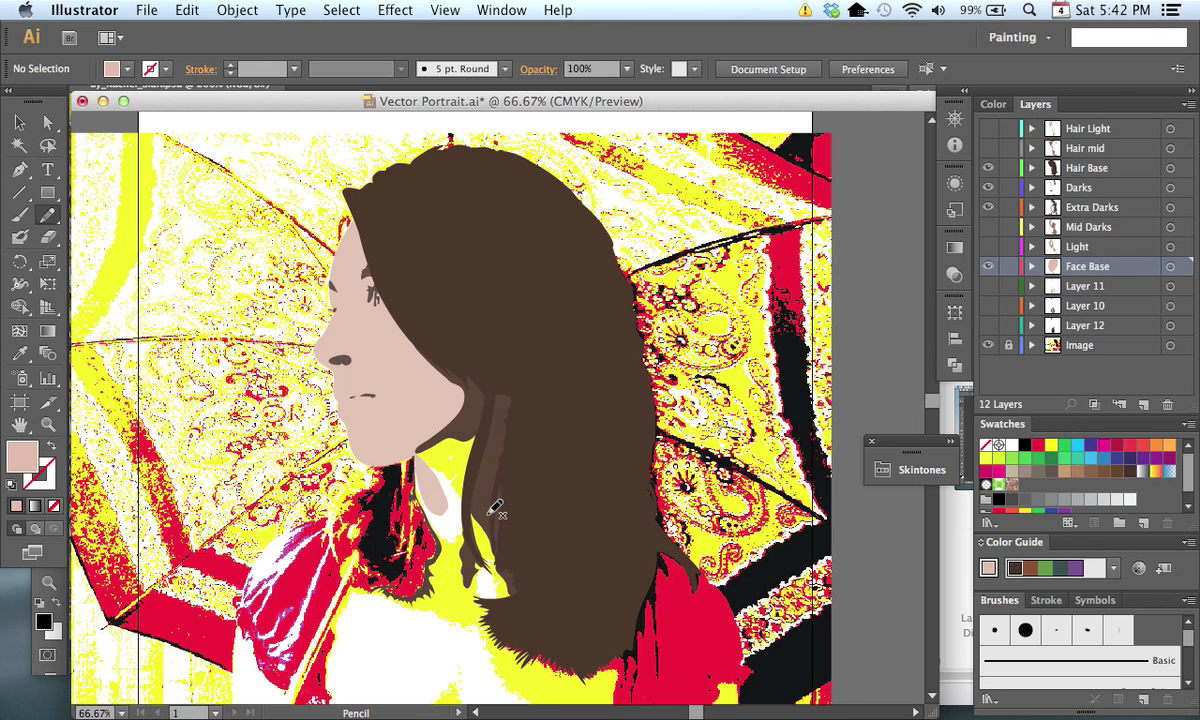
click(989, 227)
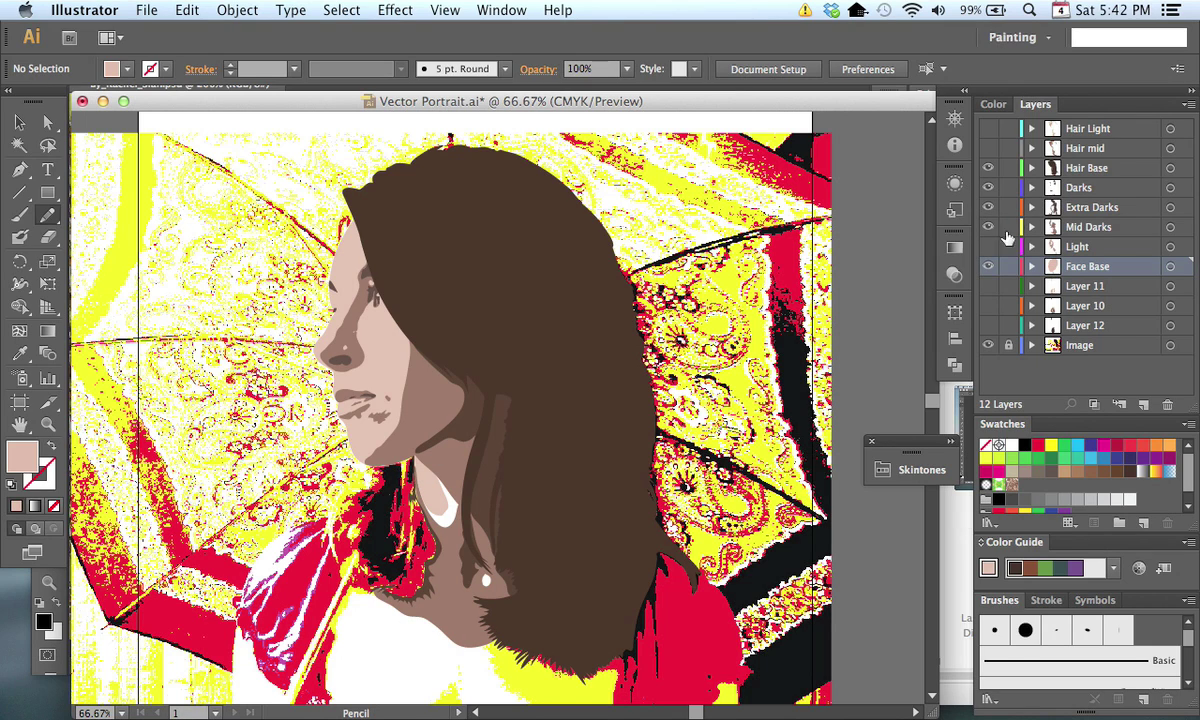
click(988, 246)
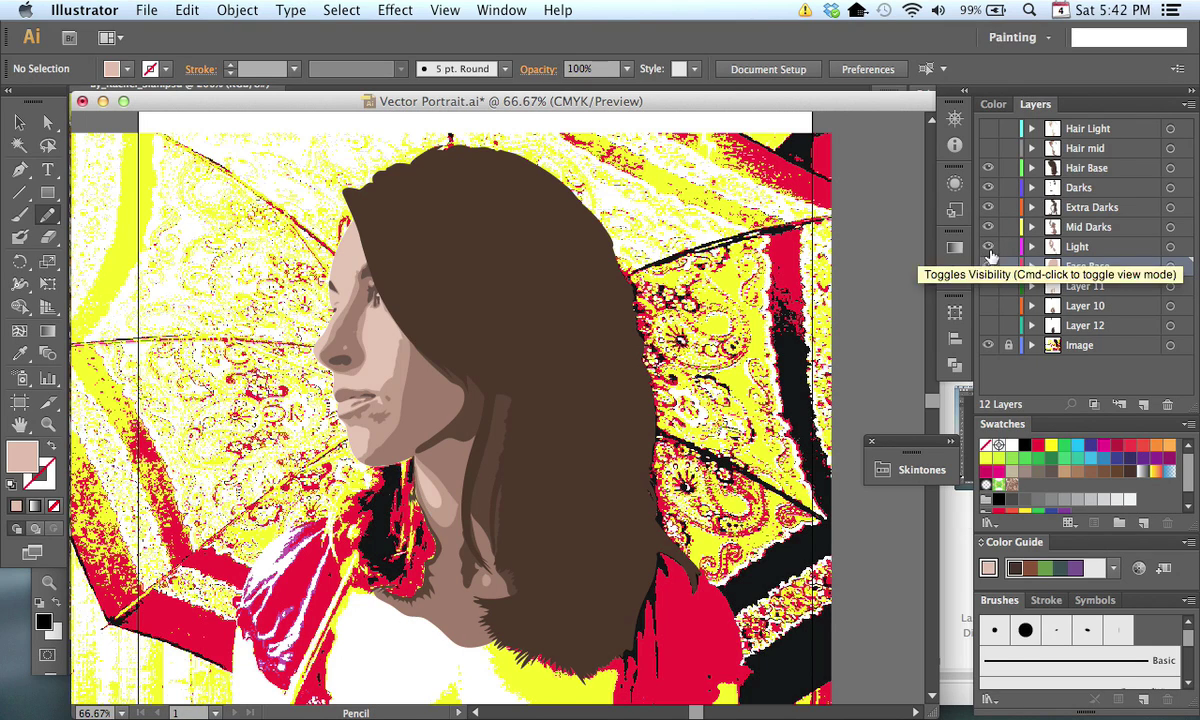
Step: Display the Hair Light, Hair mid, Layer 11, Layer 10 and Layer 12 artwork, and hide the Image layer
click(988, 129)
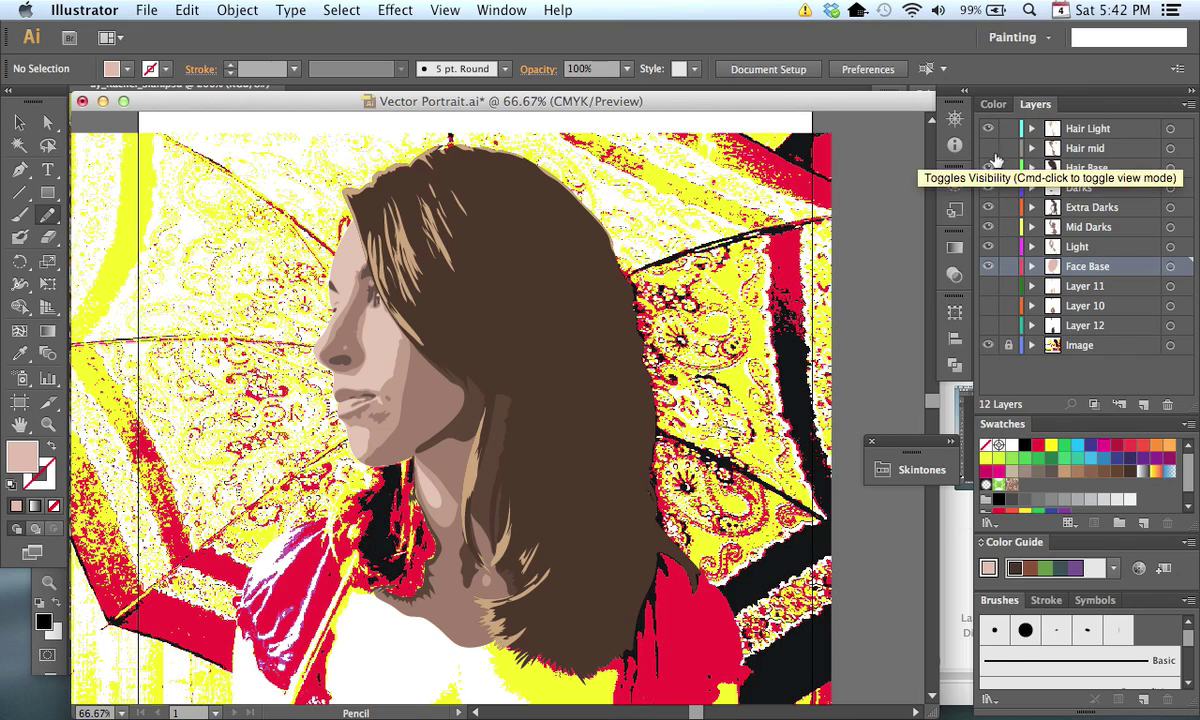
click(989, 149)
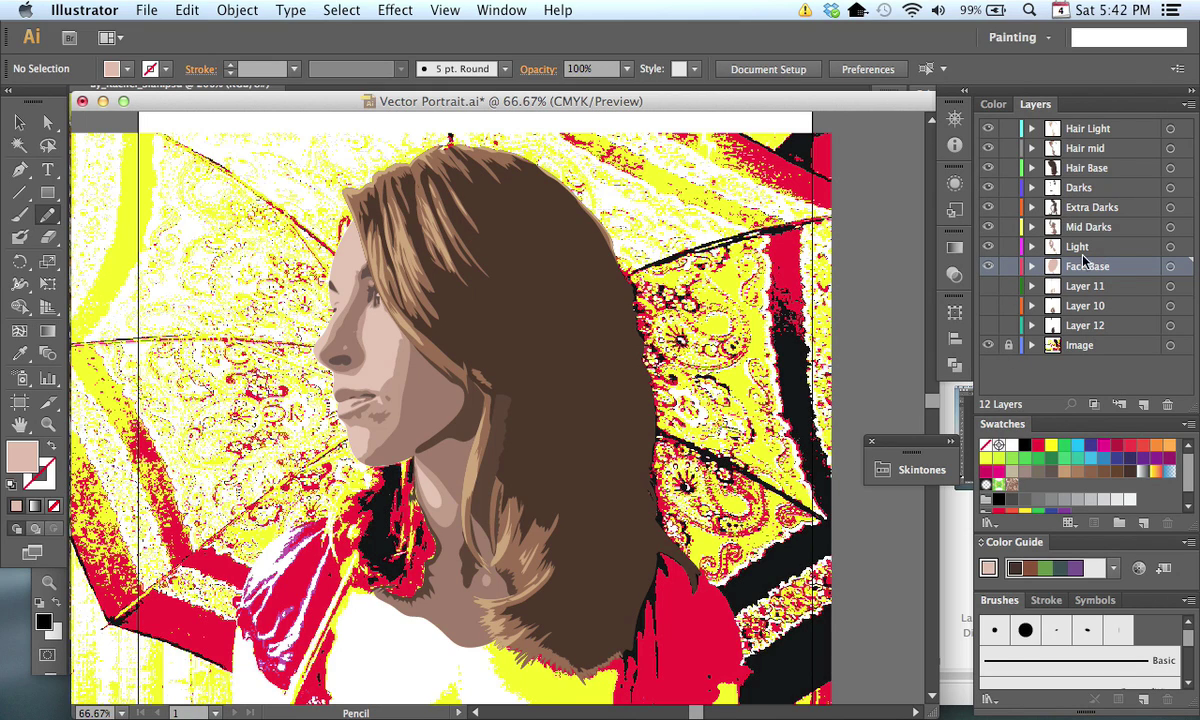
click(988, 287)
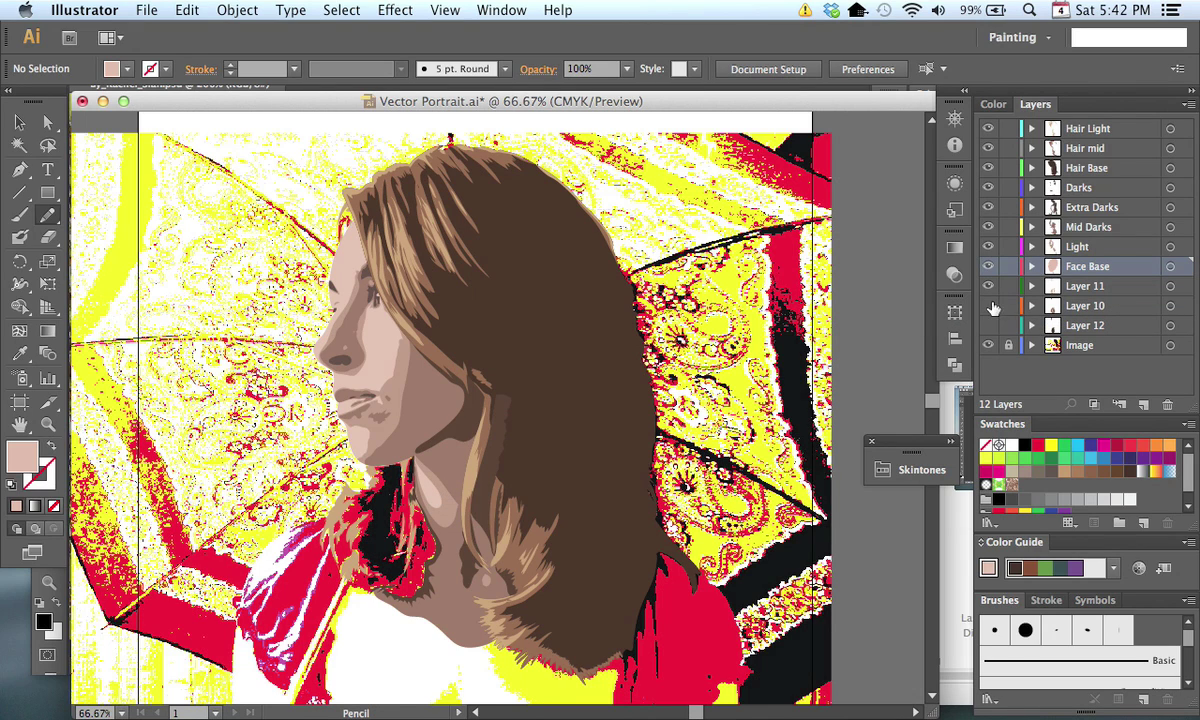
click(988, 306)
click(988, 326)
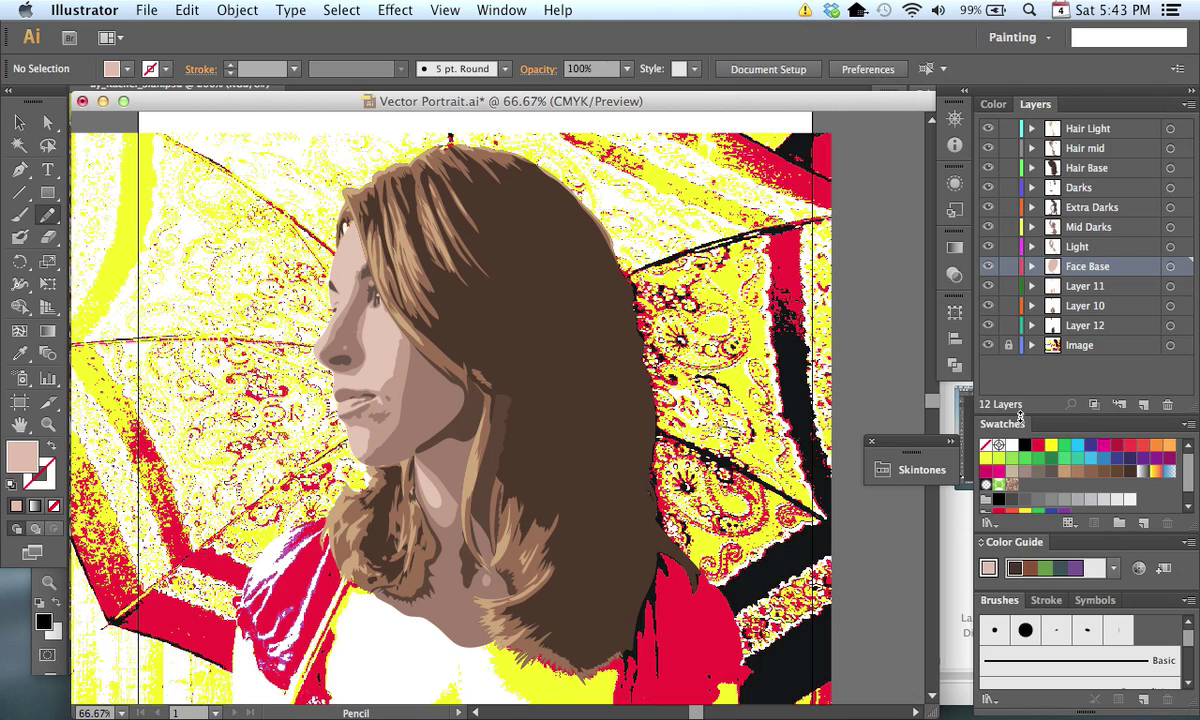
click(988, 345)
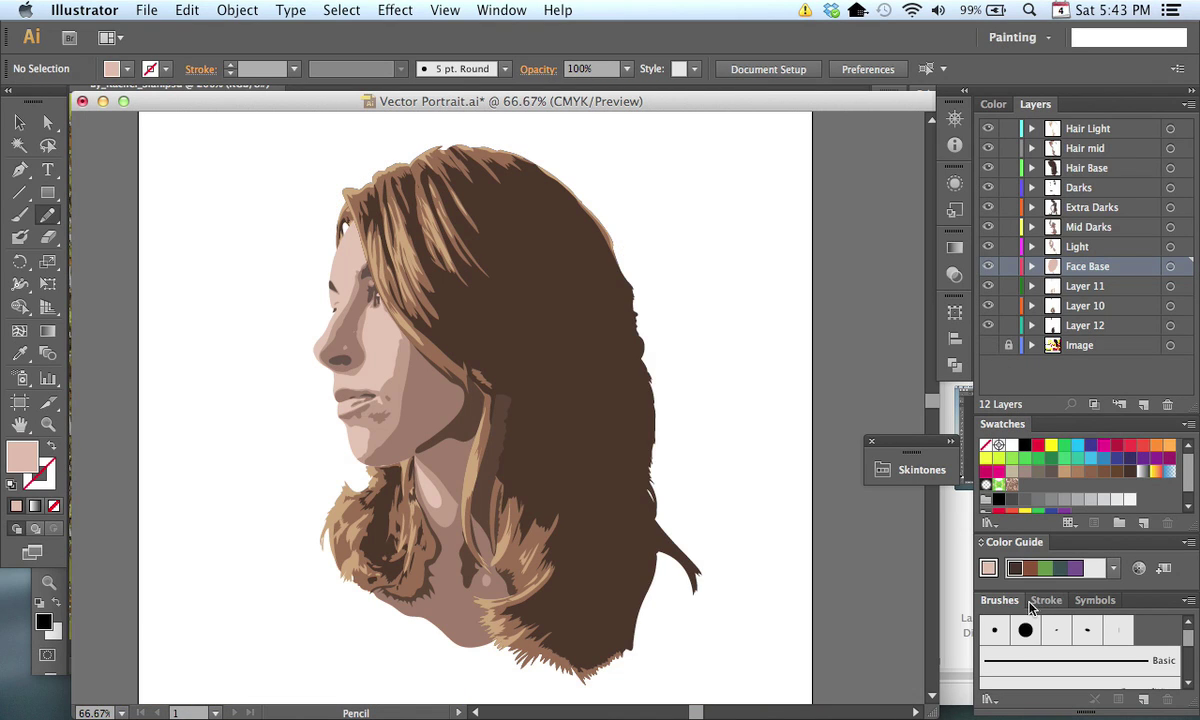
Step: Hide every layer from Hair Light to Face Base, followed by Layers 12, 10 and 11
drag(988, 266, 993, 133)
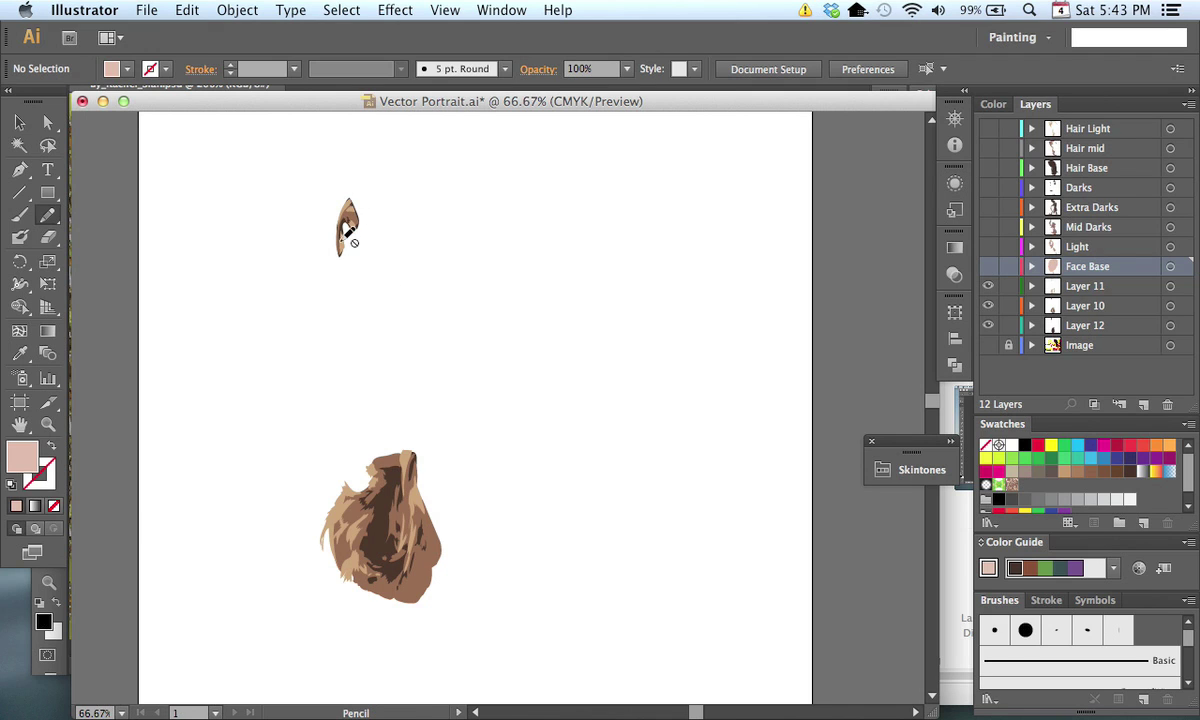
mouse_move(988, 266)
mouse_down()
mouse_move(990, 134)
mouse_move(988, 268)
mouse_up()
click(988, 326)
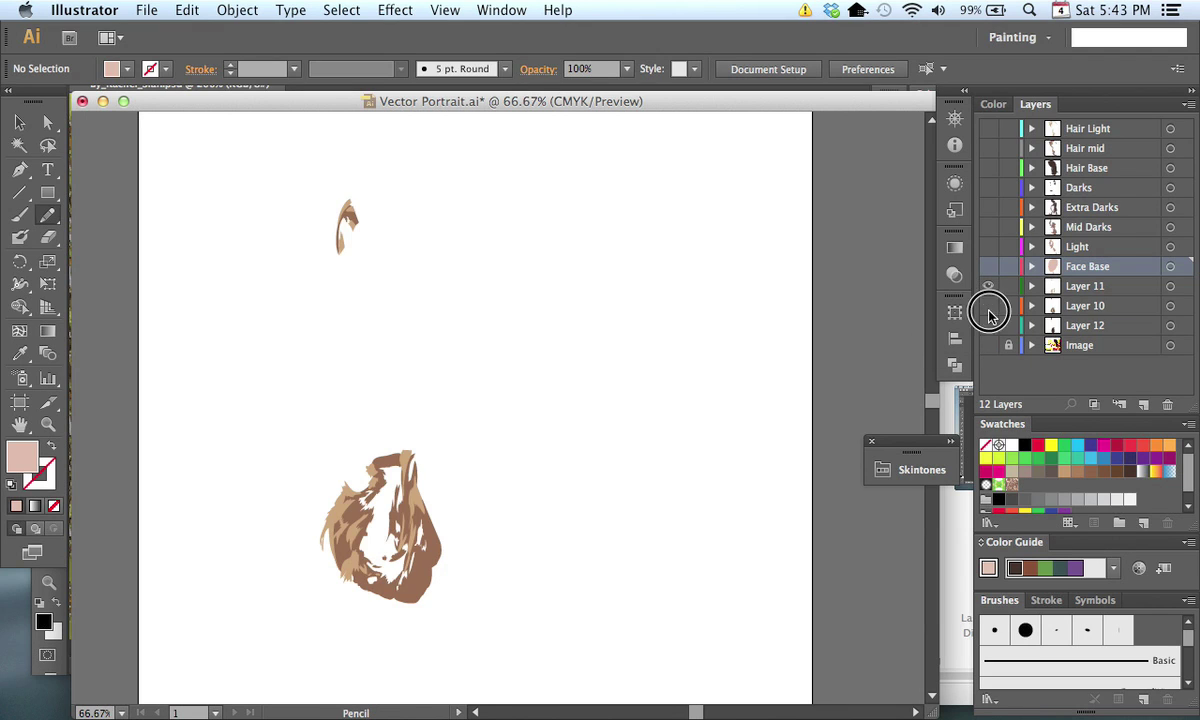
click(988, 308)
click(990, 292)
Step: Display Layer 12 alone to examine the dark base shapes of the far-side hair, and hide it again
key(super+y)
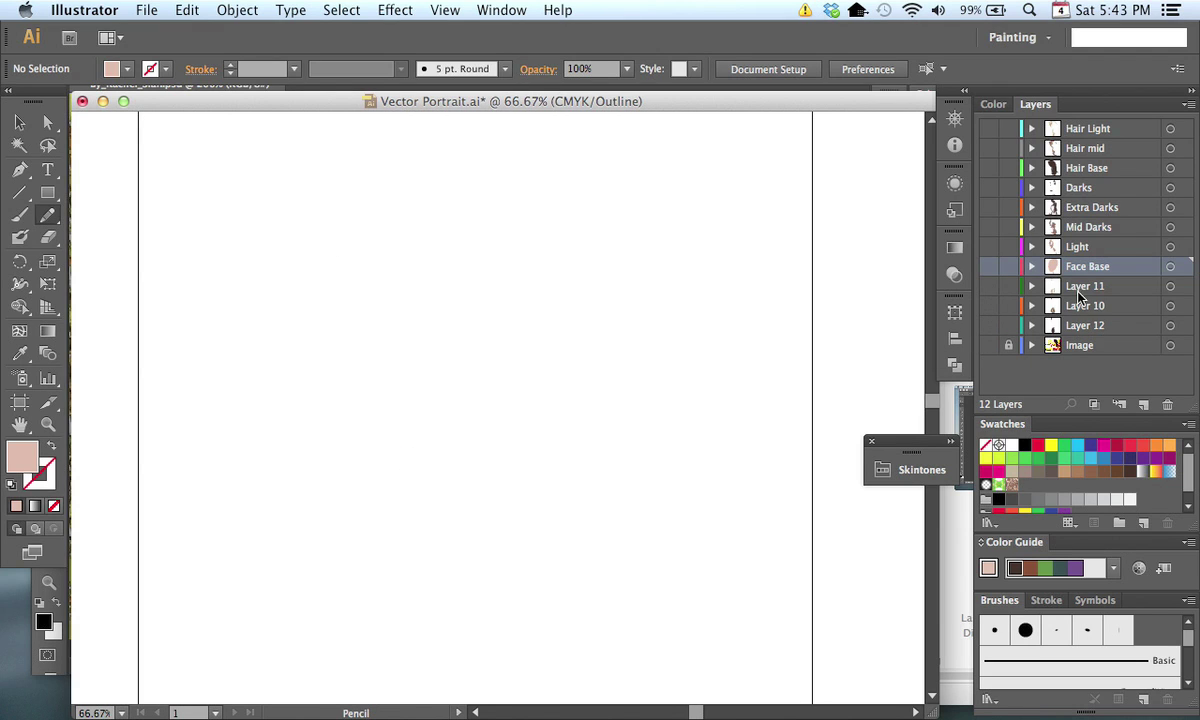
click(988, 326)
key(super+y)
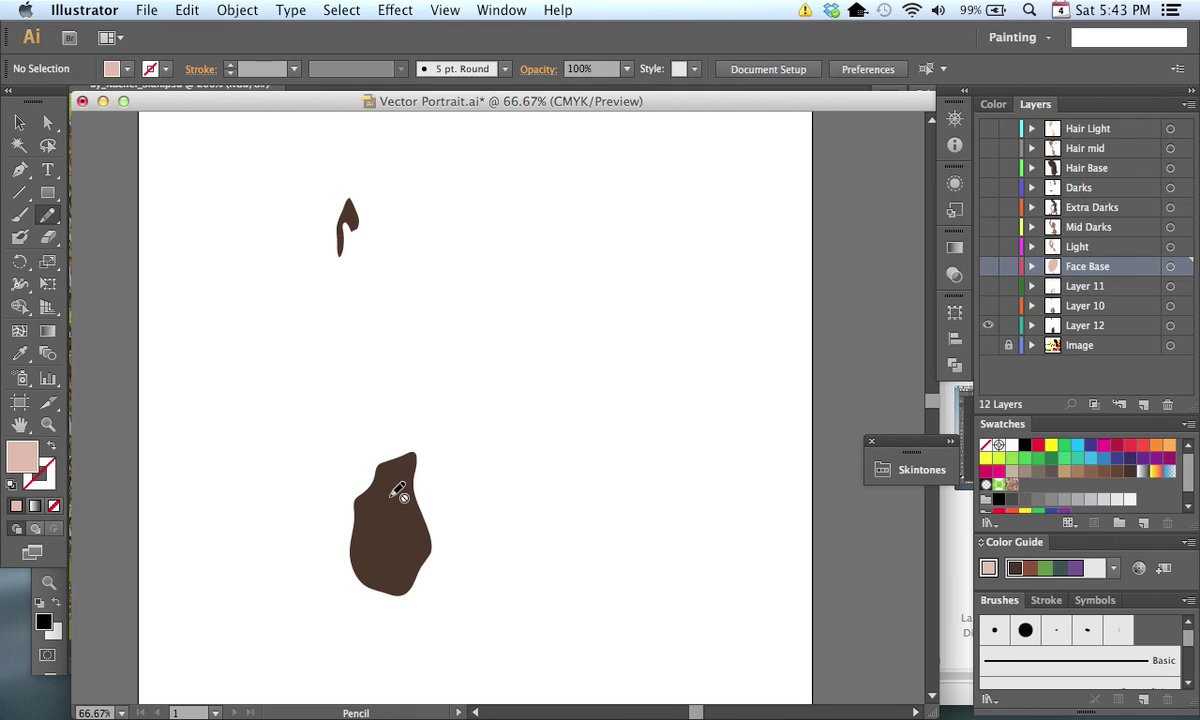
click(988, 326)
key(super+y)
Step: Display Layers 11, 10 and 12 in turn to examine how the far-side hair tones stack
click(990, 286)
key(super+y)
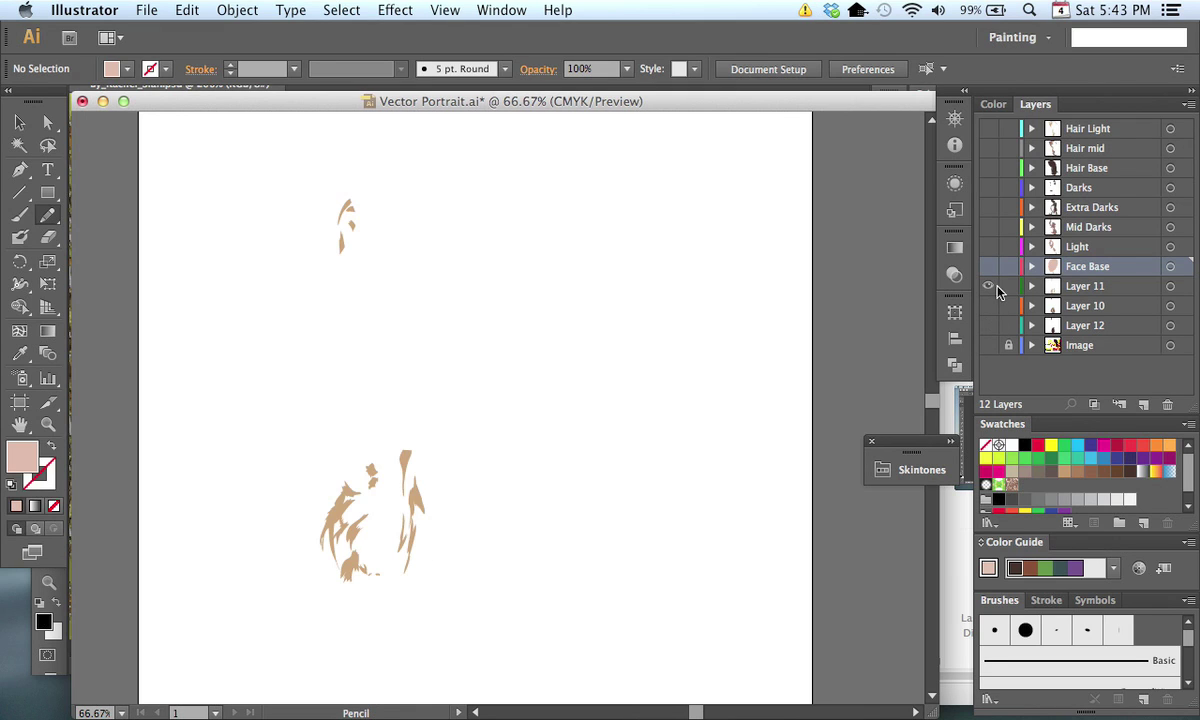
click(988, 306)
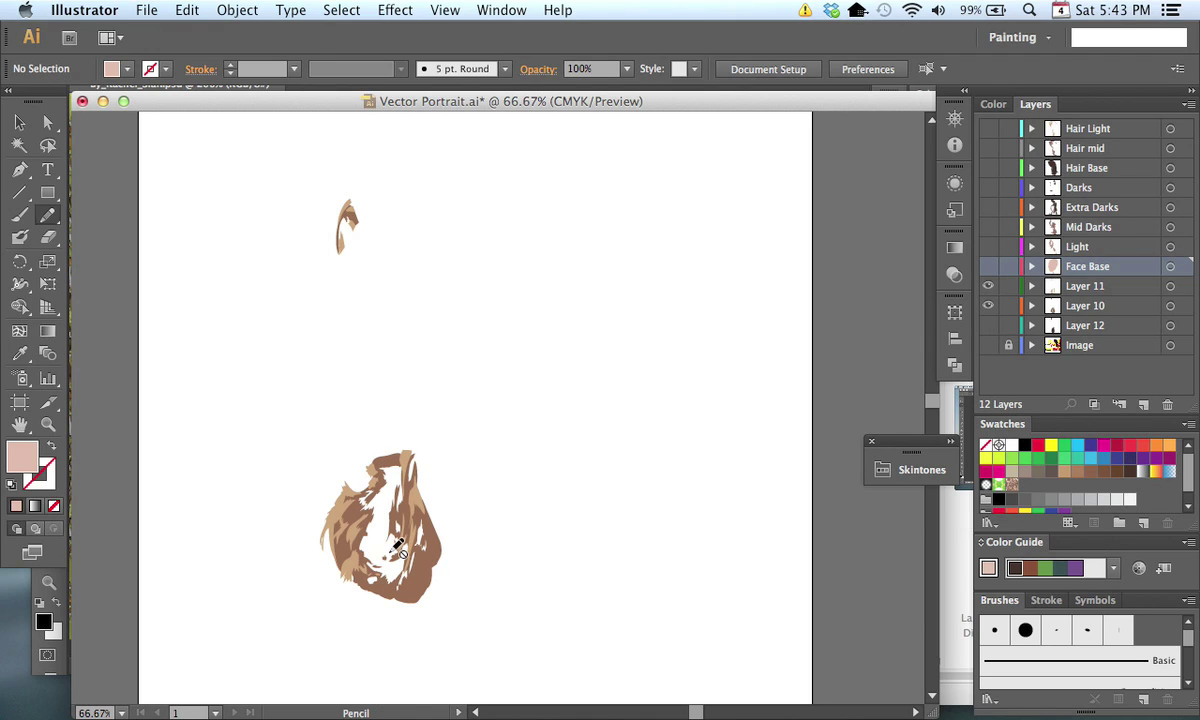
click(988, 326)
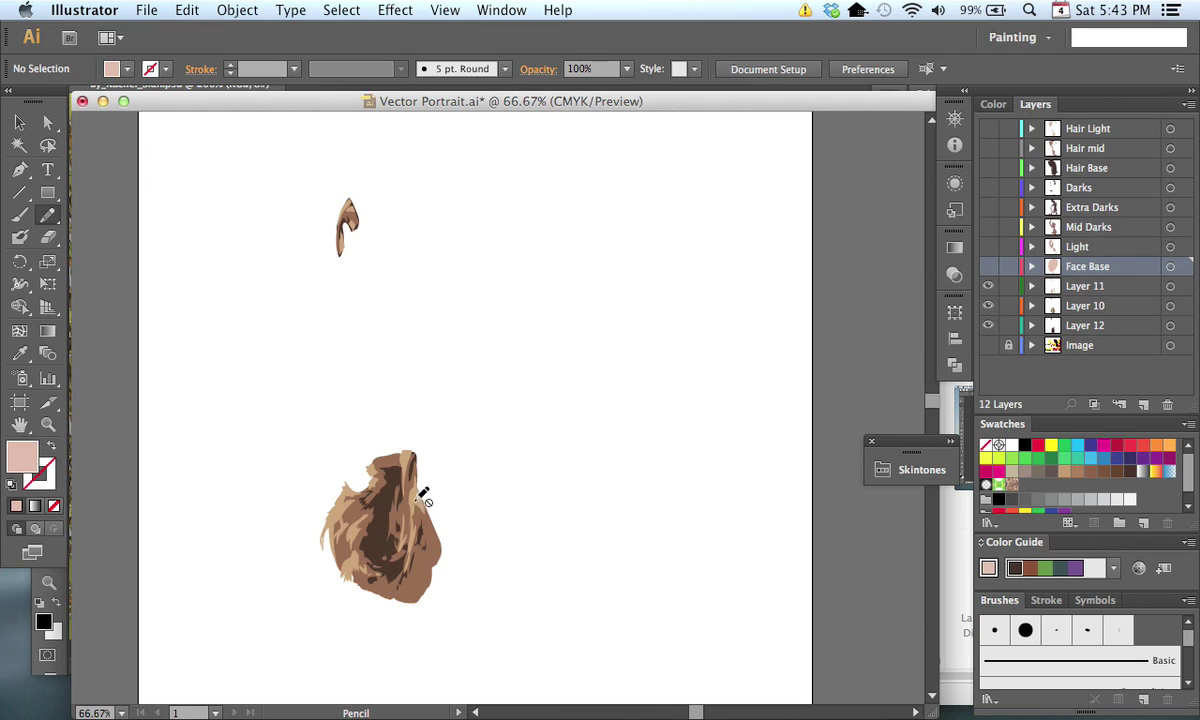
Step: Make all layers from Face Base to Hair Light visible again and select the artwork on Layer 12
drag(992, 270, 988, 128)
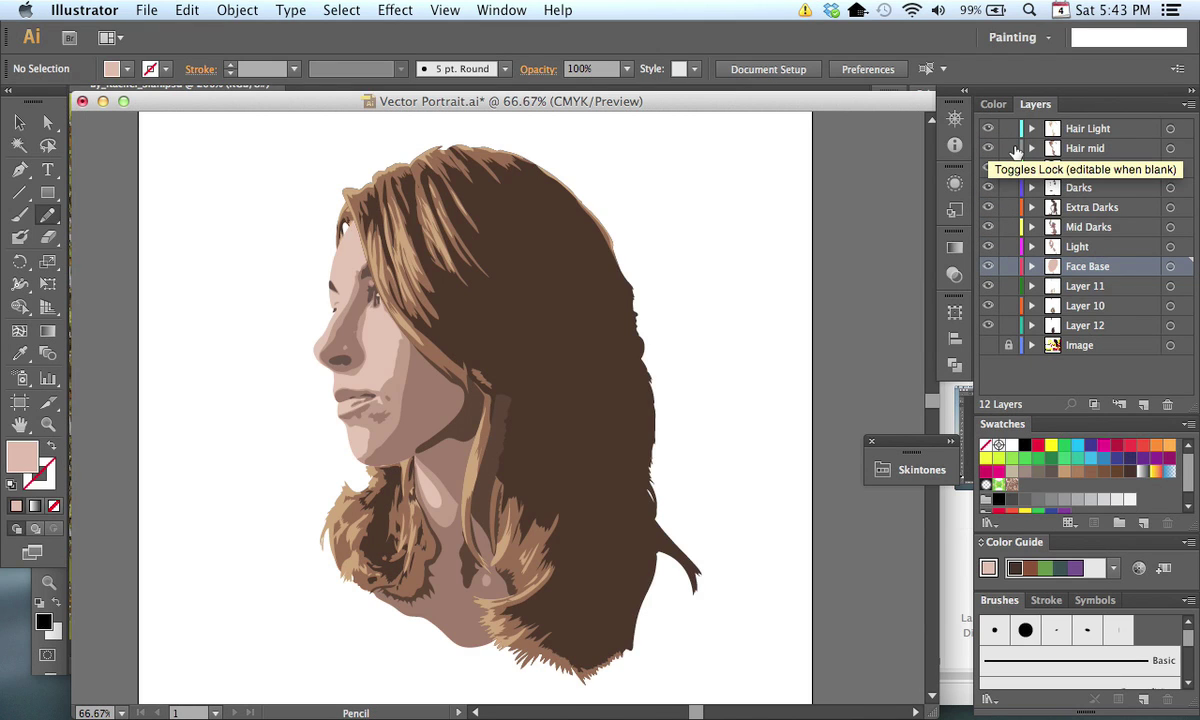
click(1170, 326)
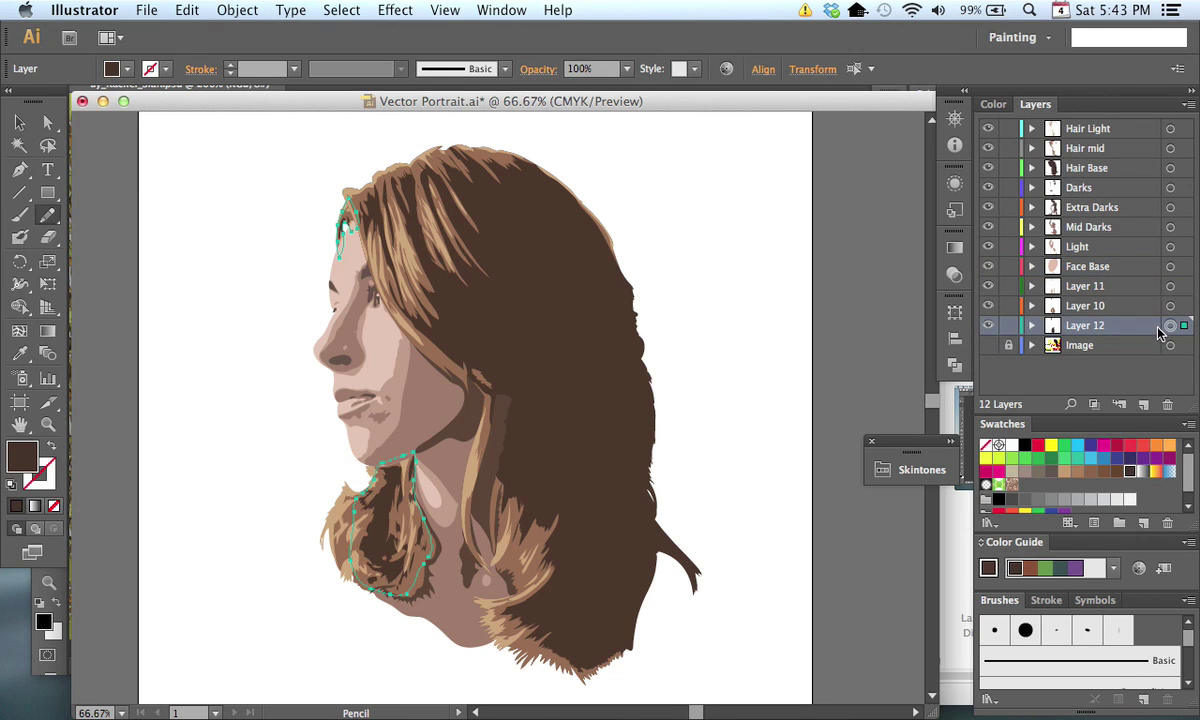
Step: Swap fill and stroke on Layer 12, Layer 10, Layer 11 and Face Base to turn their shapes into outlines
key(shift+x)
click(1170, 306)
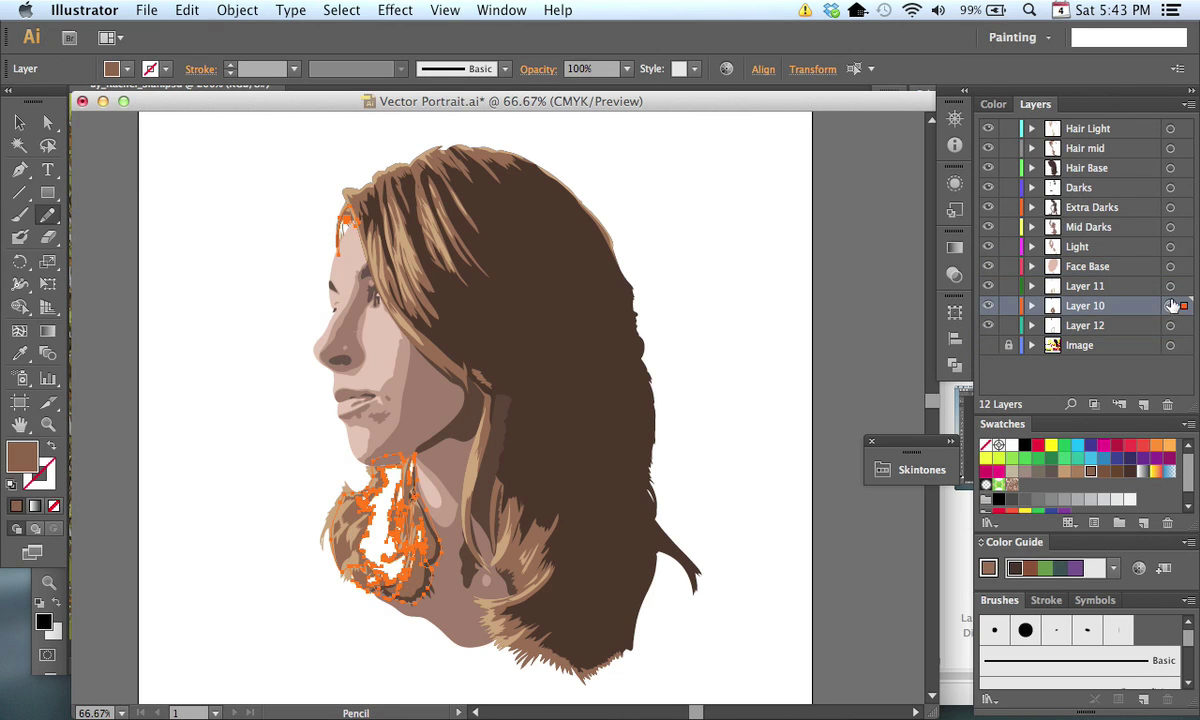
key(shift+x)
click(1170, 287)
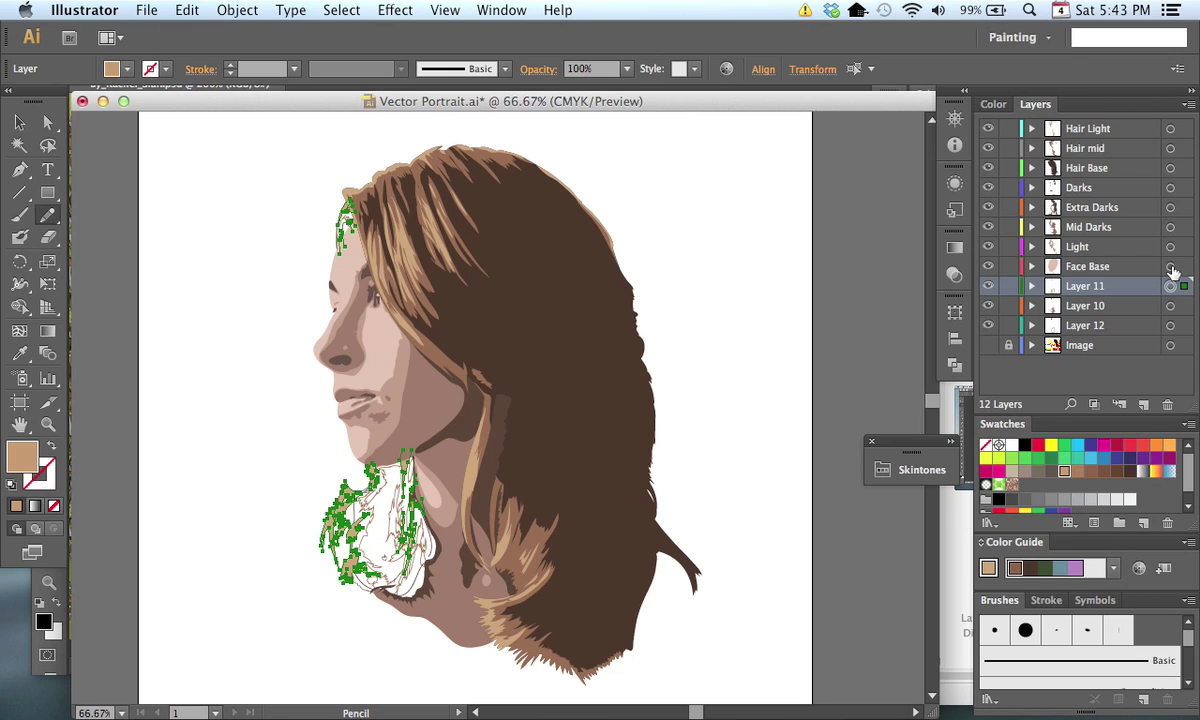
key(shift+x)
click(1170, 266)
key(shift+x)
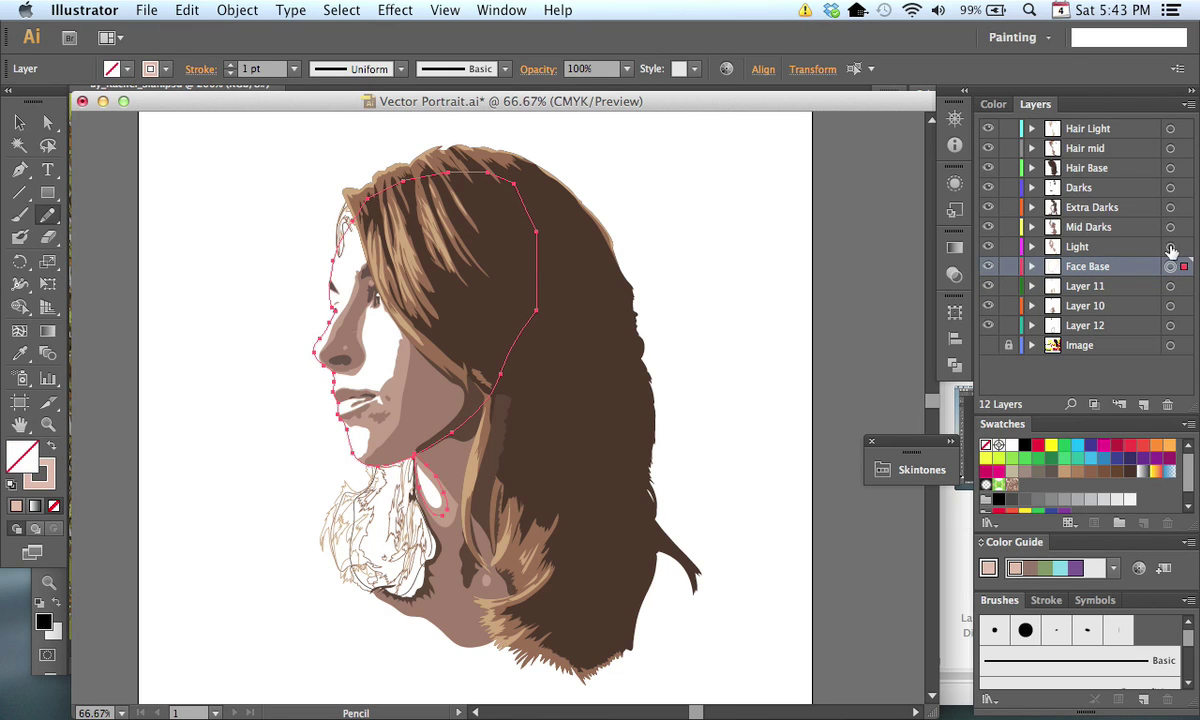
Step: Swap fill and stroke on the Light, Mid Darks, Extra Darks and Darks layers to show them as outlines
click(1170, 247)
key(shift+x)
click(1170, 227)
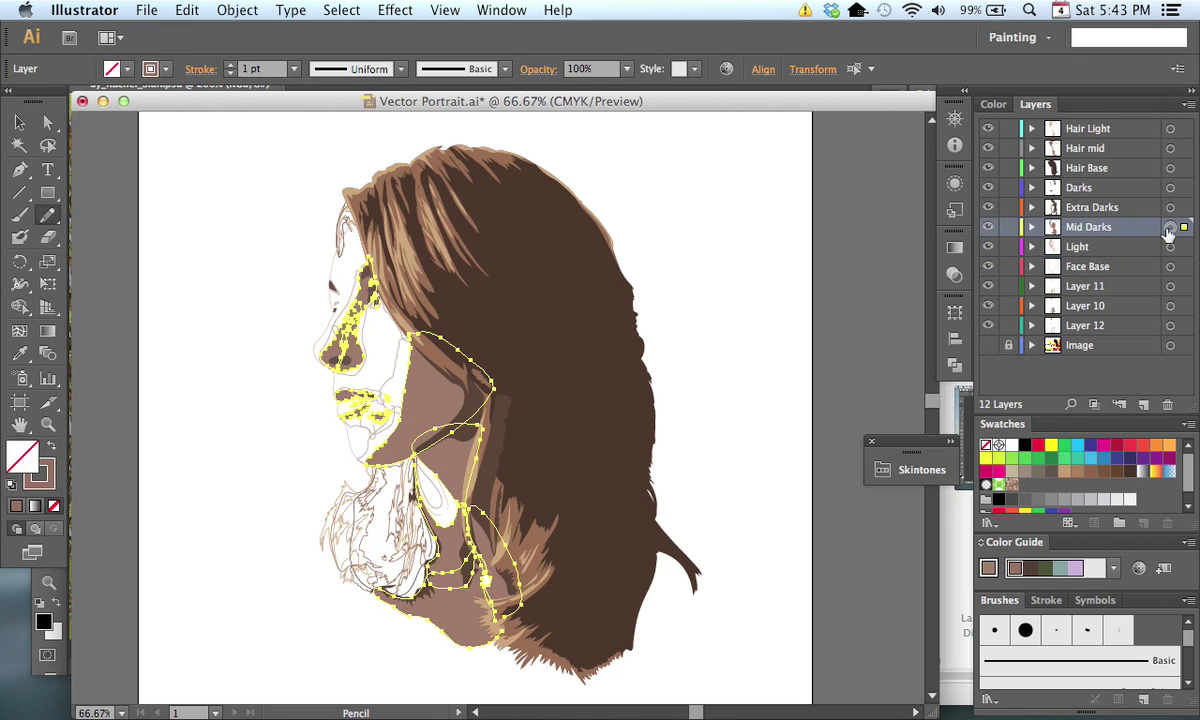
key(shift+x)
click(1170, 207)
key(shift+x)
click(1170, 188)
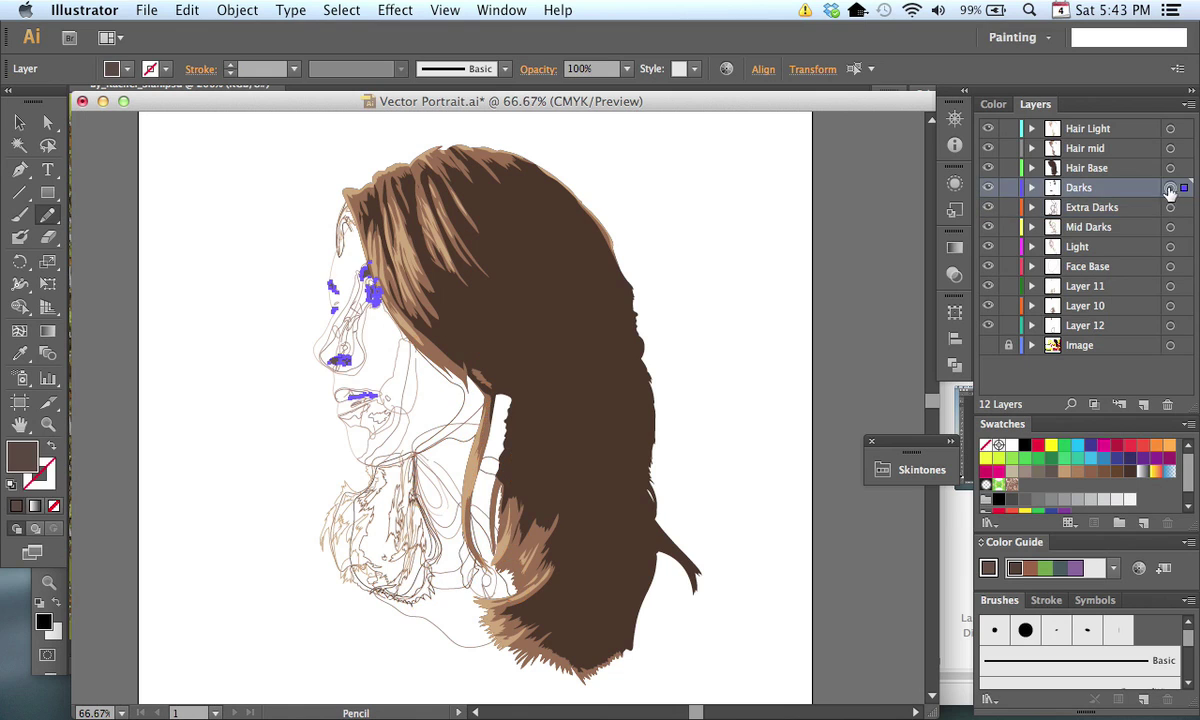
key(shift+x)
Step: Swap fill and stroke on the Hair Base, Hair mid and Hair Light layers, and deselect the artwork
click(1170, 168)
key(shift+x)
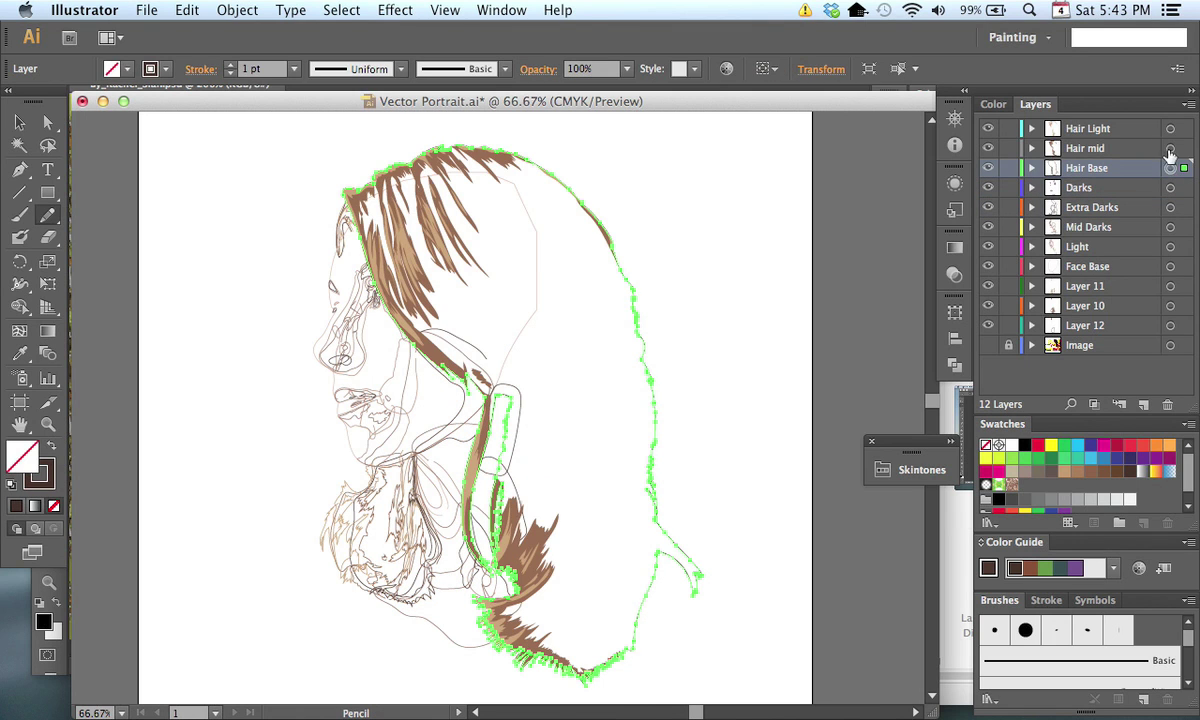
click(1170, 148)
key(shift+x)
click(1170, 128)
key(shift+x)
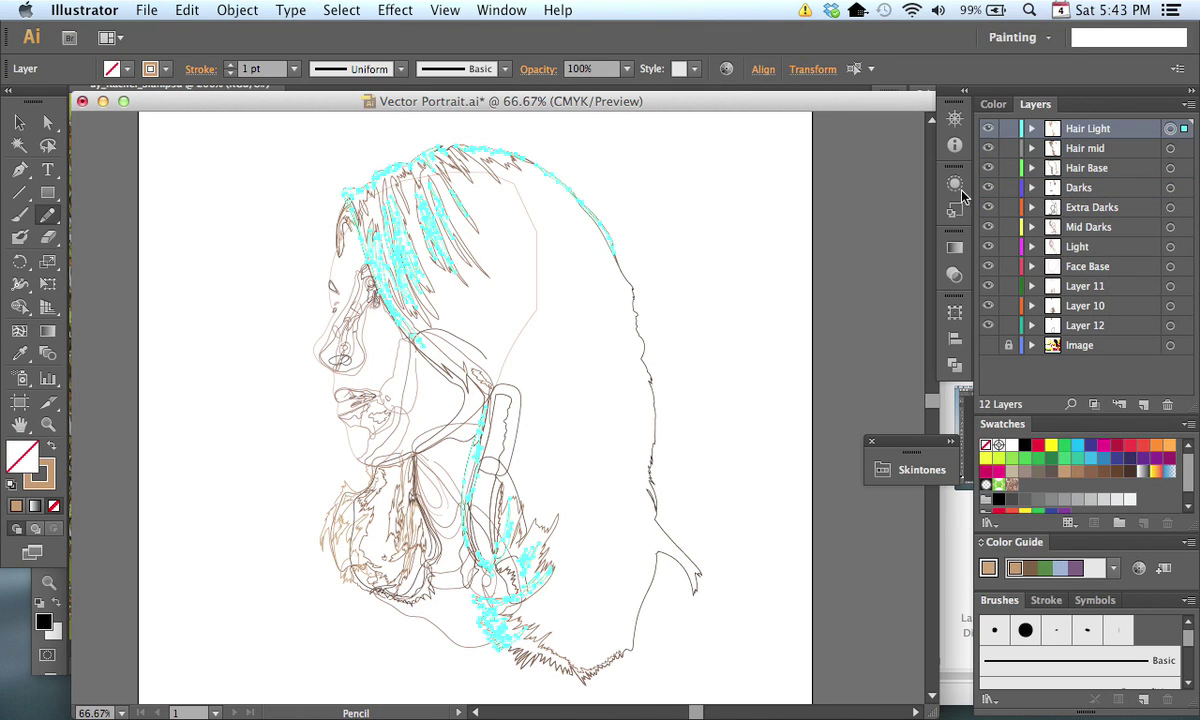
key(super+shift+a)
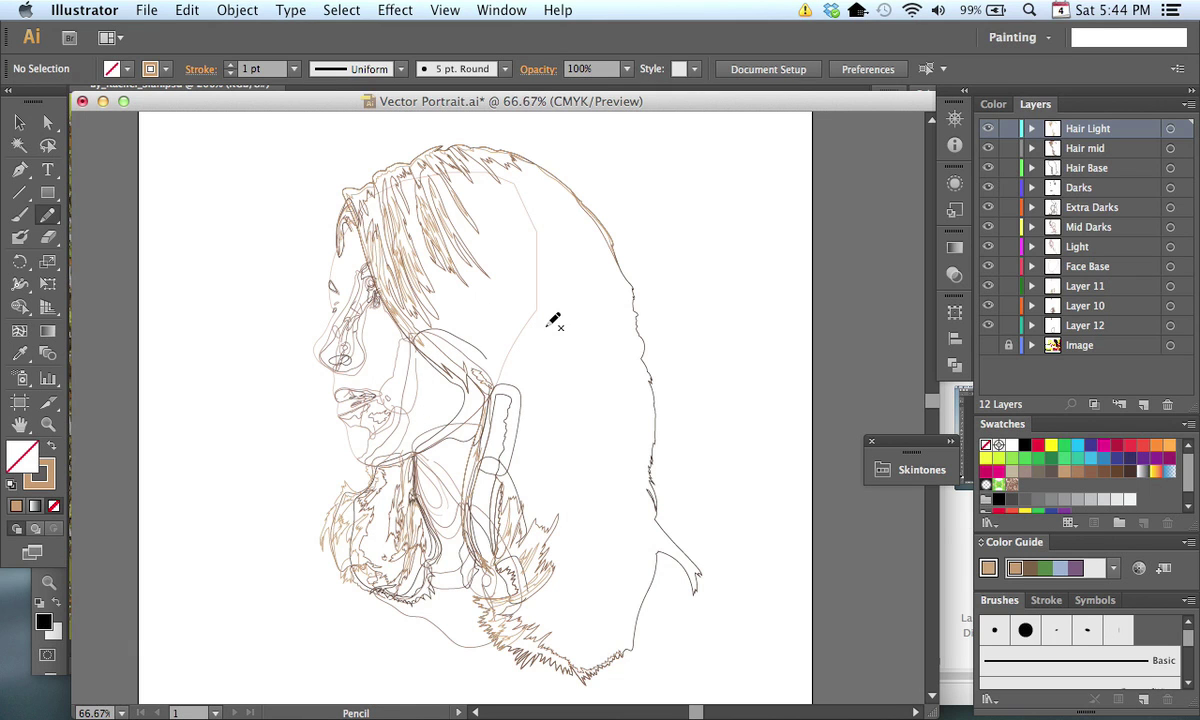
Step: Examine the overlapping outlines of the face, neck and hair shapes close up, and return to the full portrait view
key(super+equal)
key(super+equal)
key(super+equal)
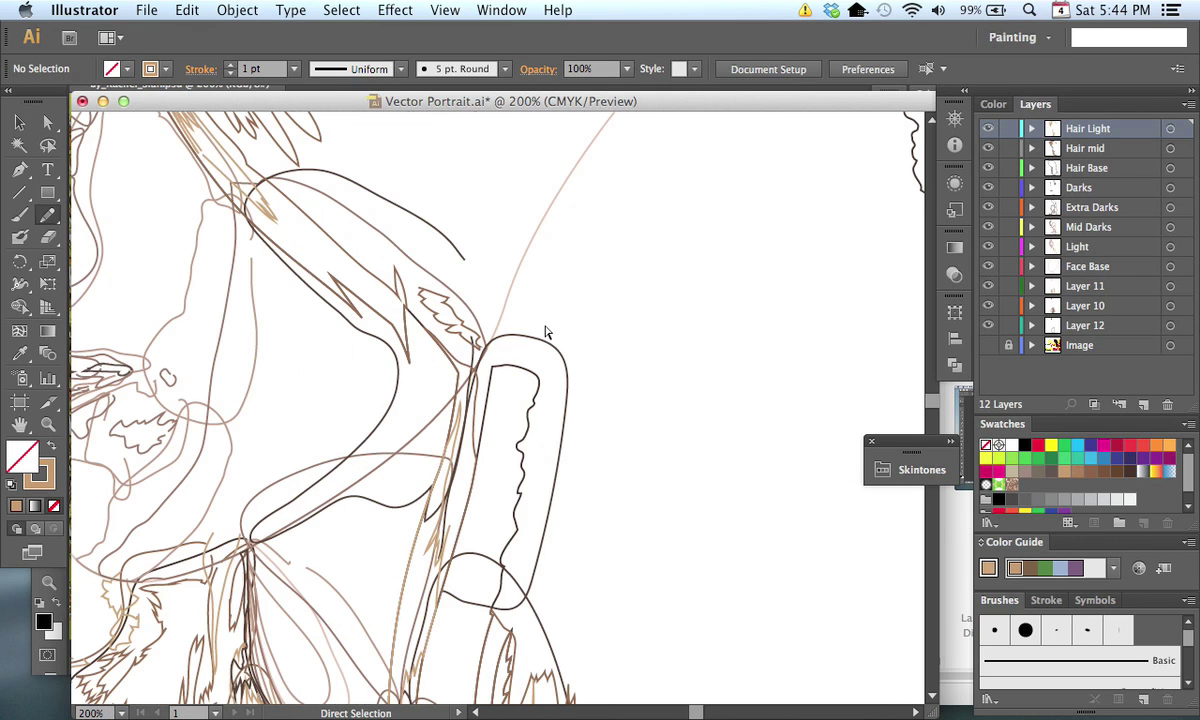
drag(619, 411, 809, 433)
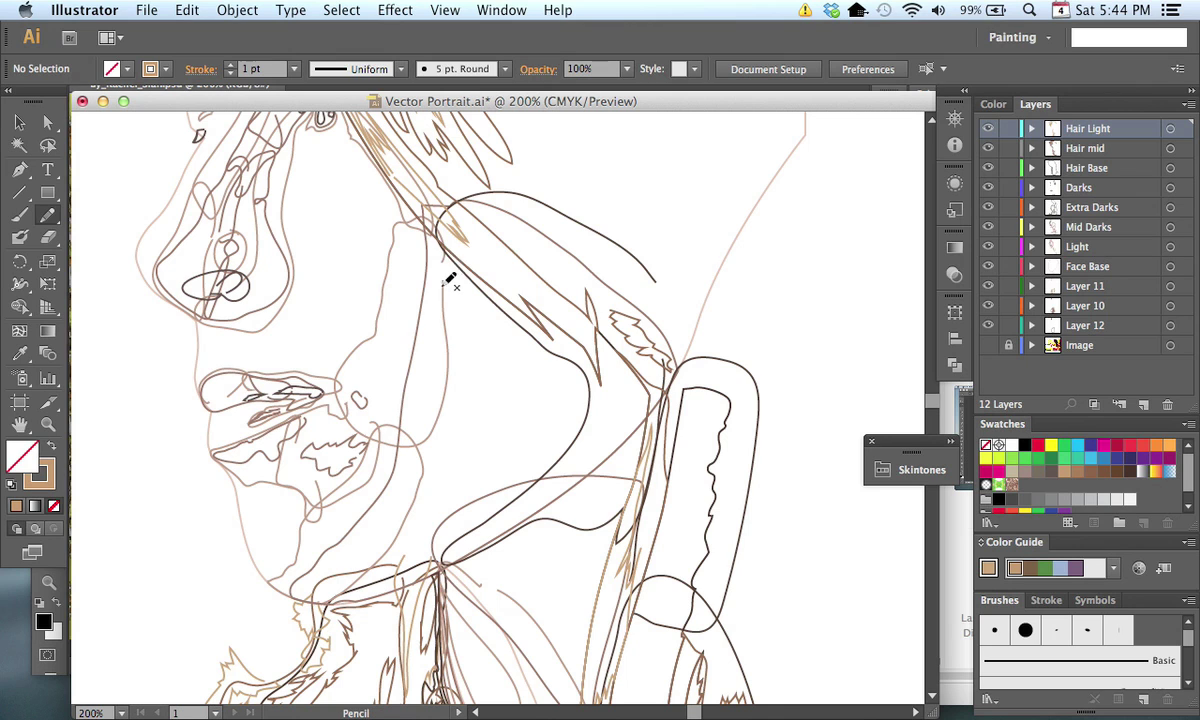
drag(606, 406, 744, 556)
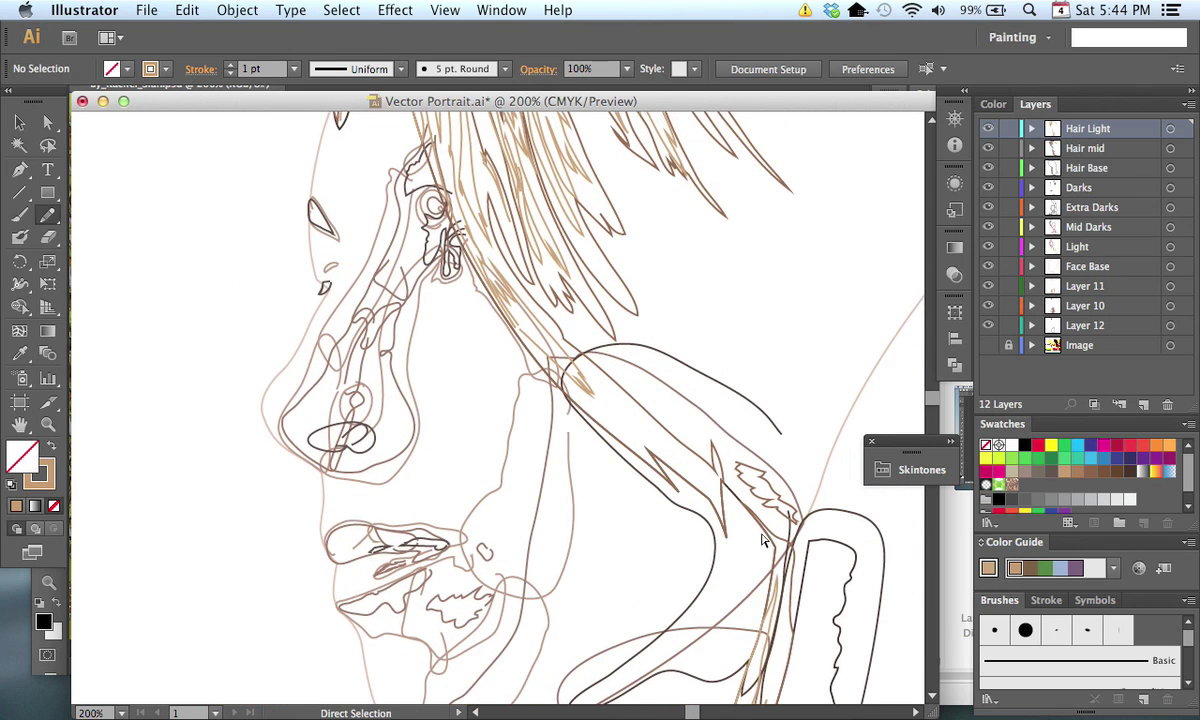
key(super+minus)
key(super+minus)
key(super+minus)
drag(733, 493, 638, 420)
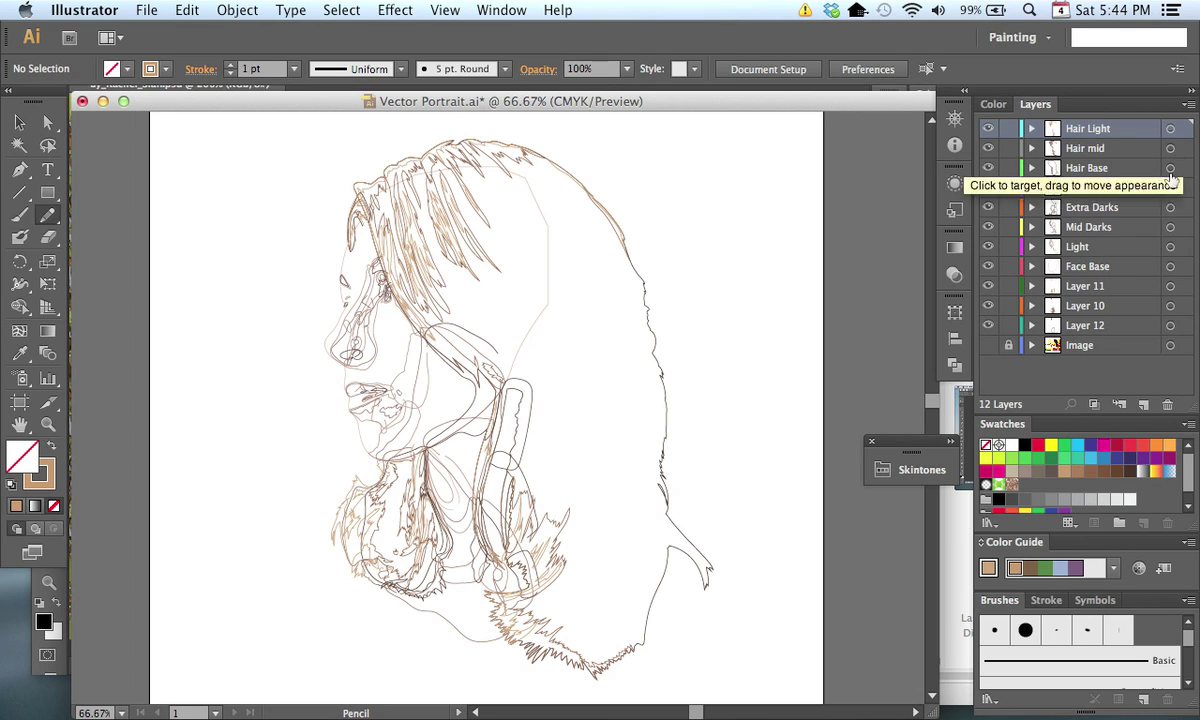
Step: Swap stroke back to fill on the Hair Light, Hair mid and Hair Base layers
click(1171, 133)
key(shift+x)
click(1171, 149)
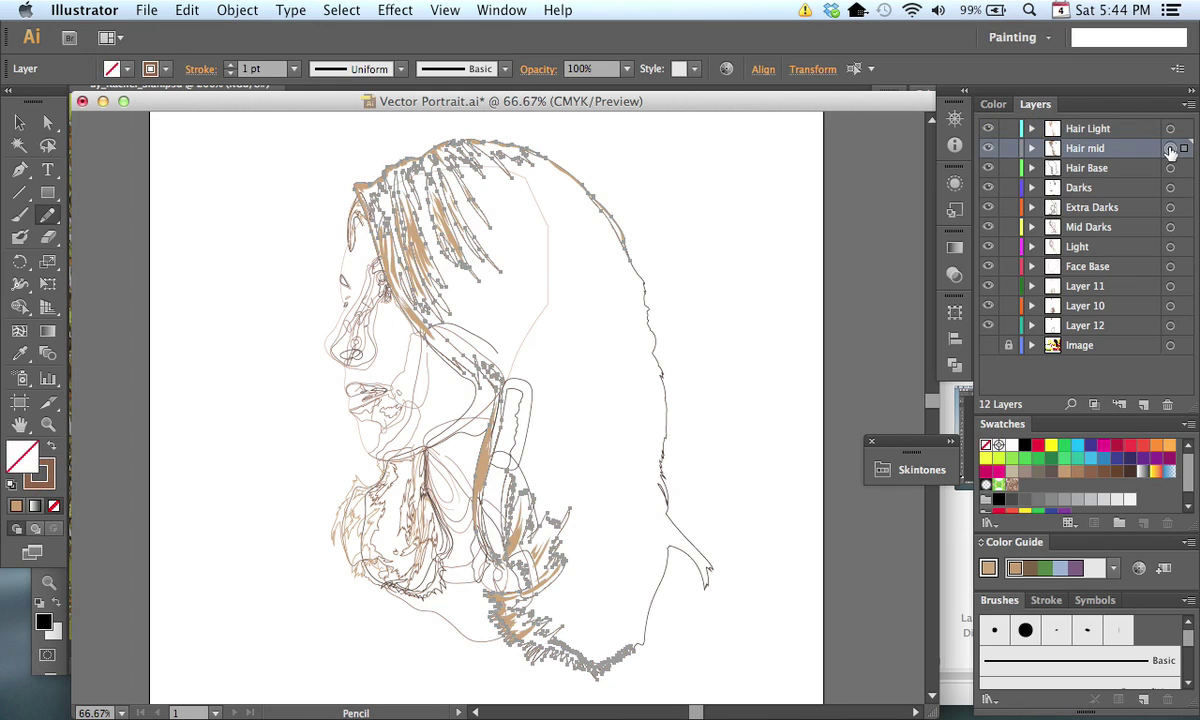
key(shift+x)
click(1170, 168)
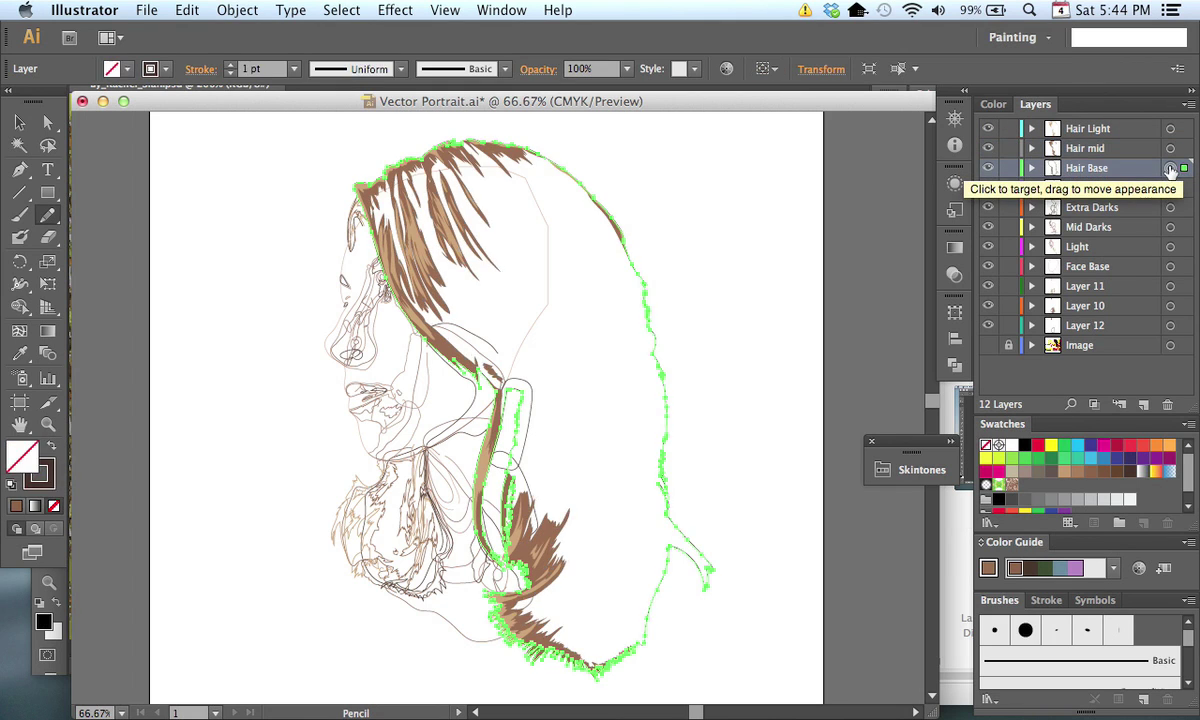
key(shift+x)
Step: Restore the fills of the Darks, Extra Darks, Mid Darks and Light layers by swapping their stroke and fill
click(1170, 188)
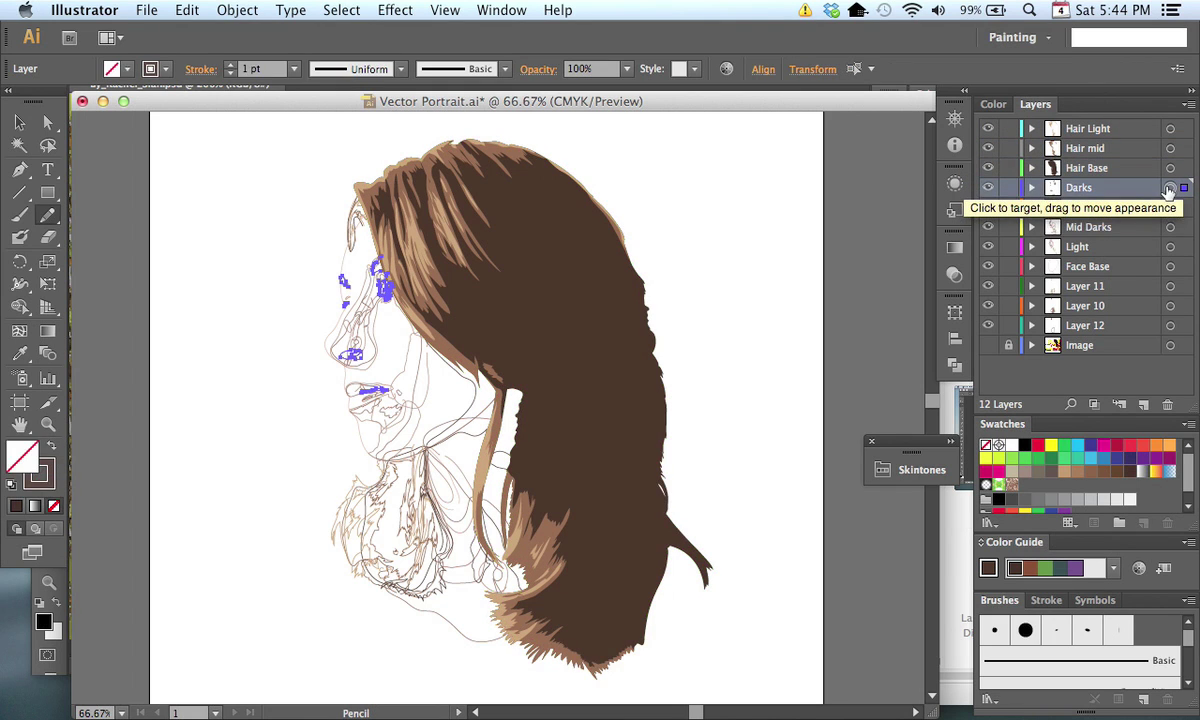
key(shift+x)
click(1170, 207)
key(shift+x)
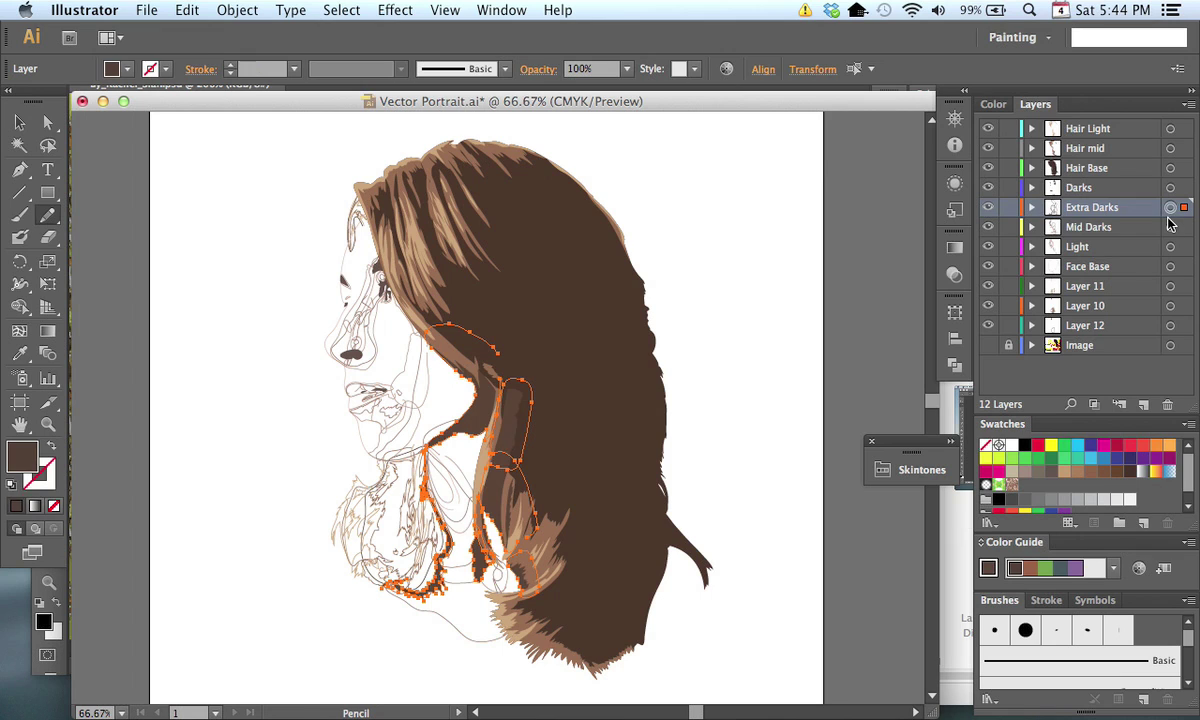
click(1170, 228)
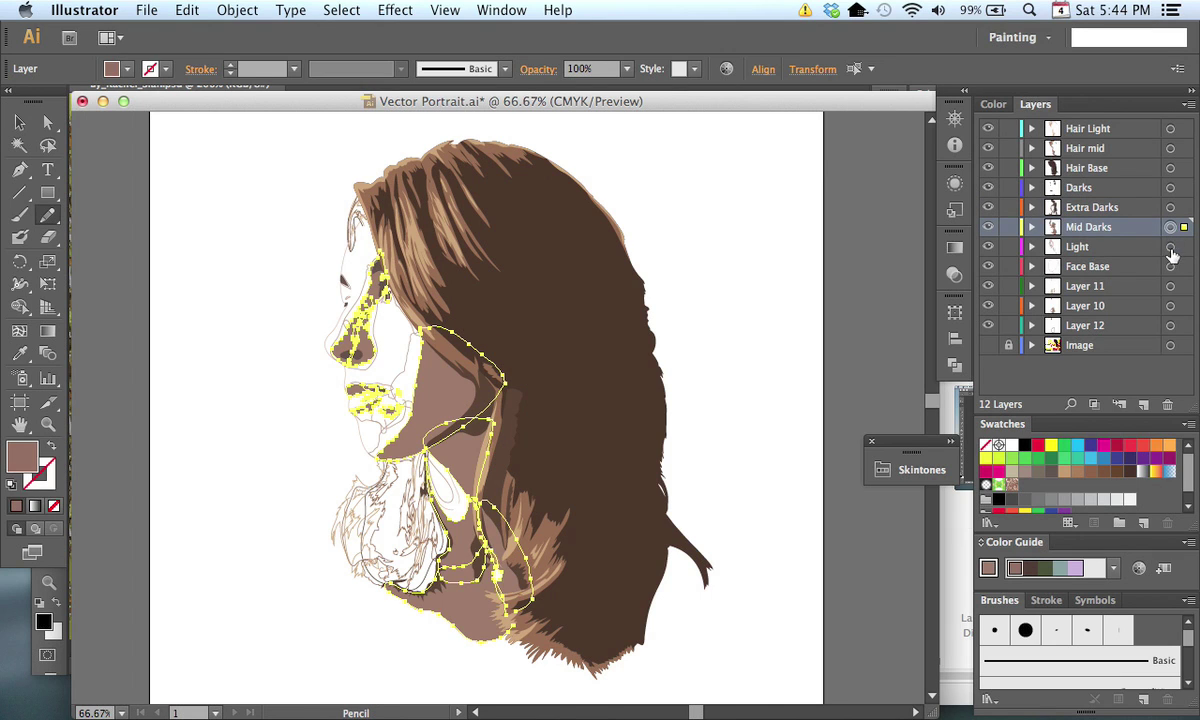
click(1170, 246)
Step: Restore the fills of Face Base, Layer 11, Layer 10 and Layer 12, and deselect the artwork
click(1170, 266)
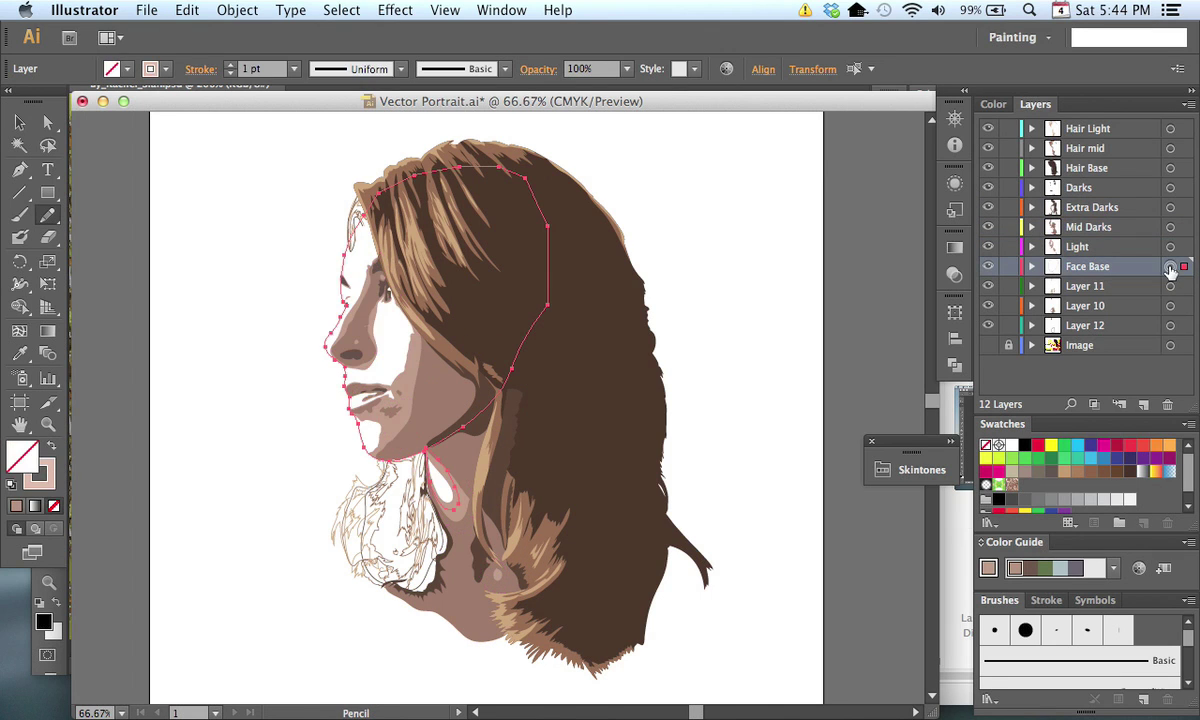
click(1170, 286)
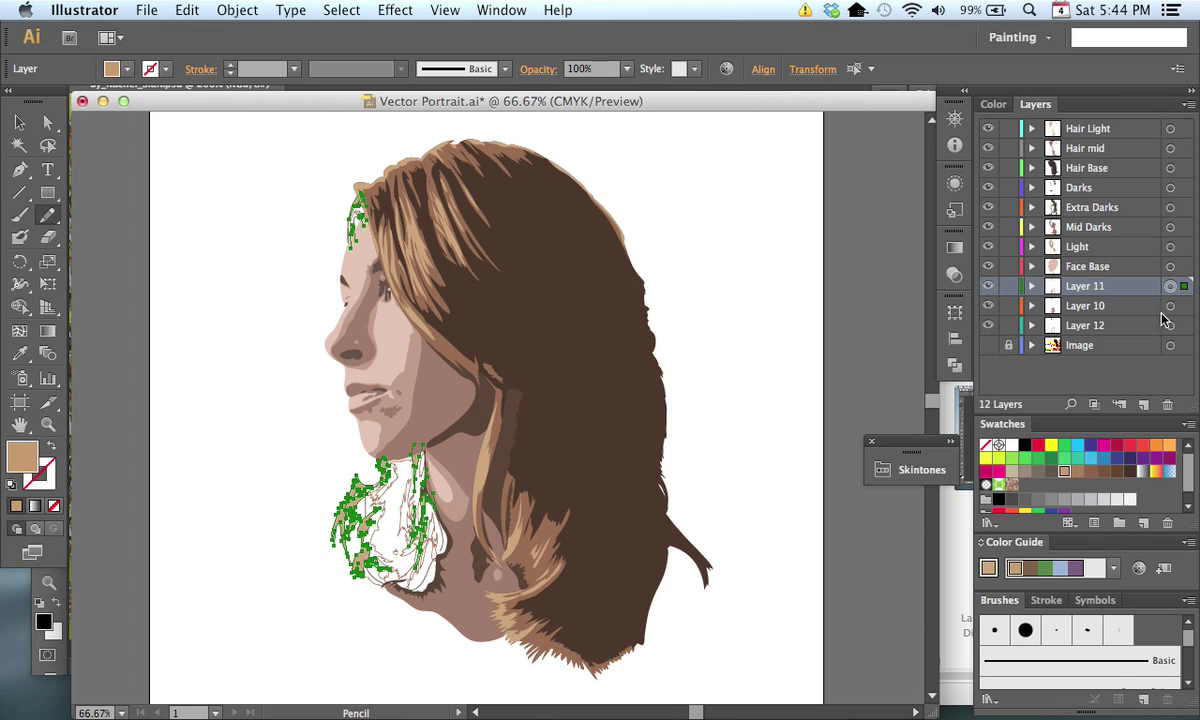
click(1170, 306)
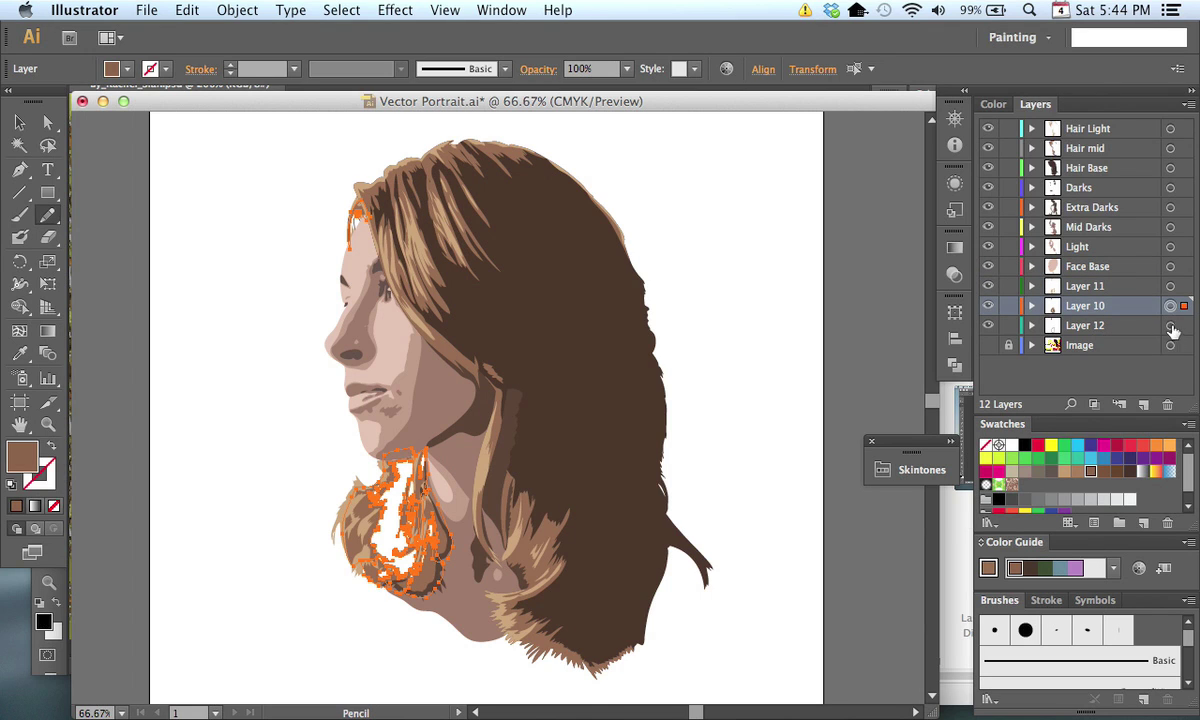
click(1170, 326)
click(1170, 347)
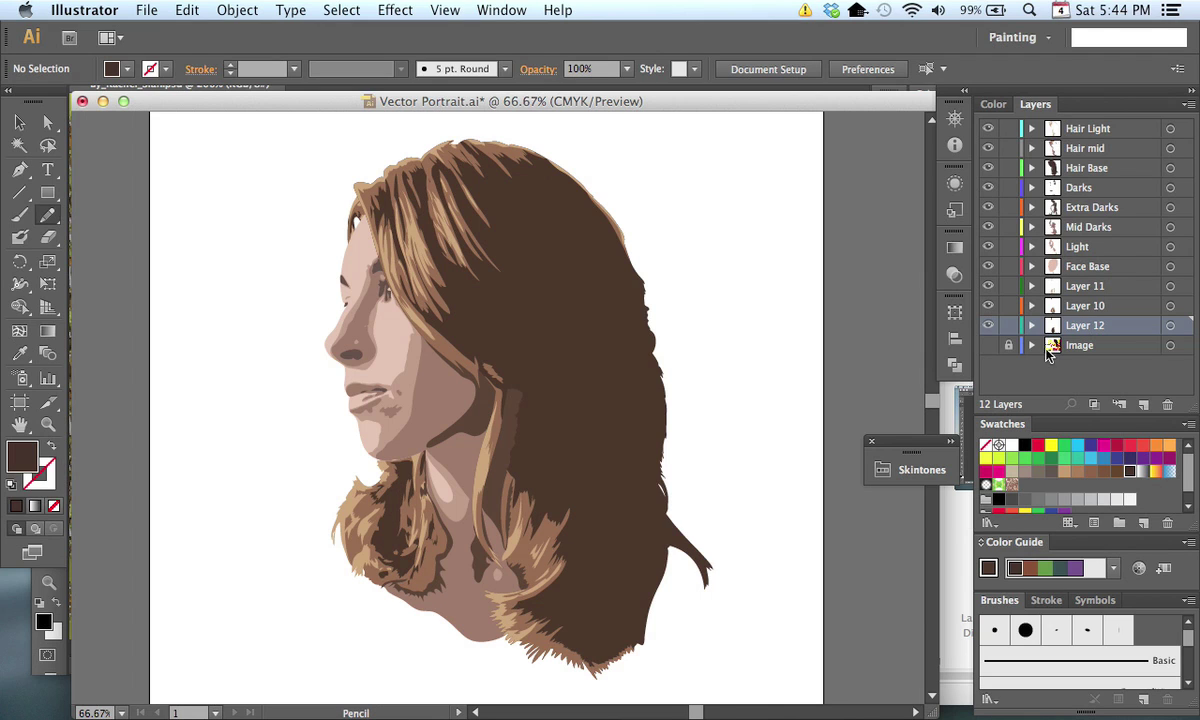
Step: Open the Bright swatch library and fill the Hair Base layer with purple from its green, turquoise and purple group
click(988, 522)
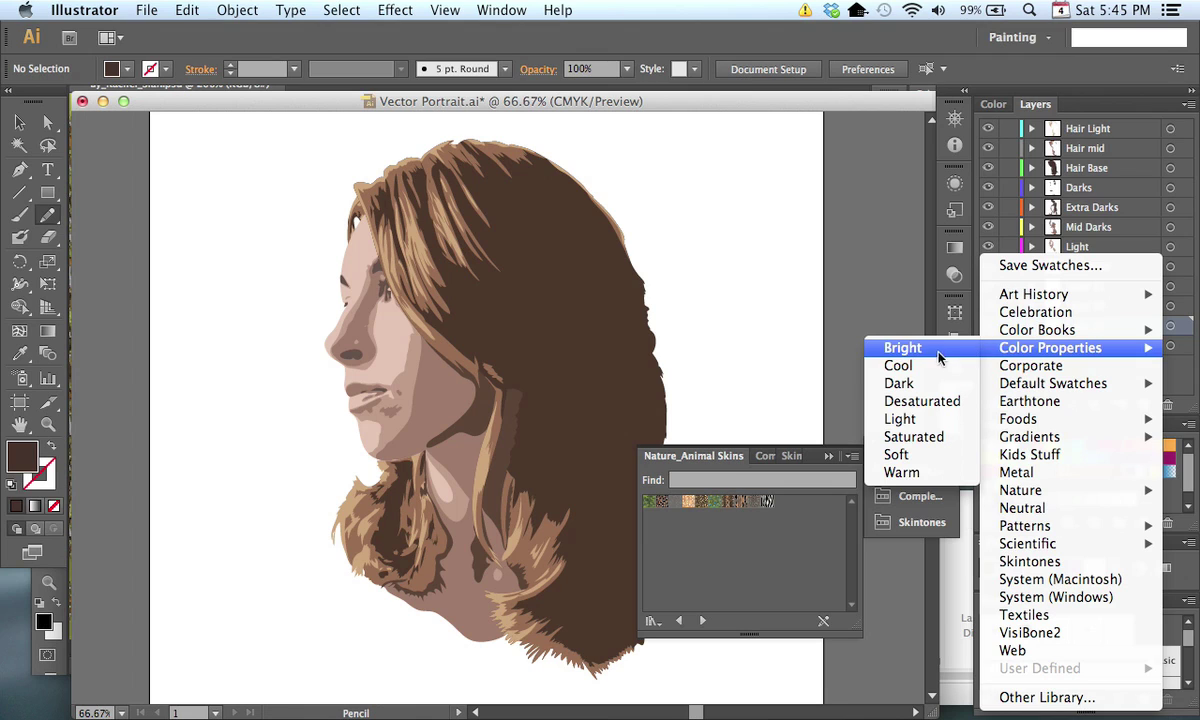
click(943, 349)
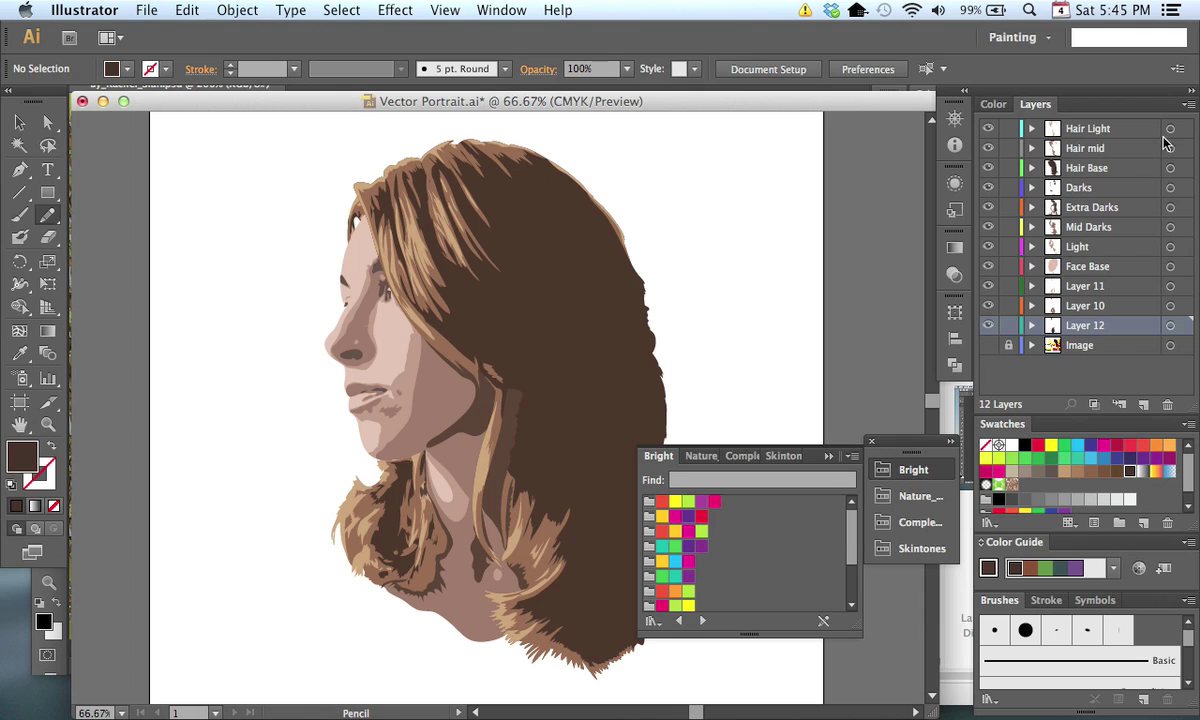
click(1170, 169)
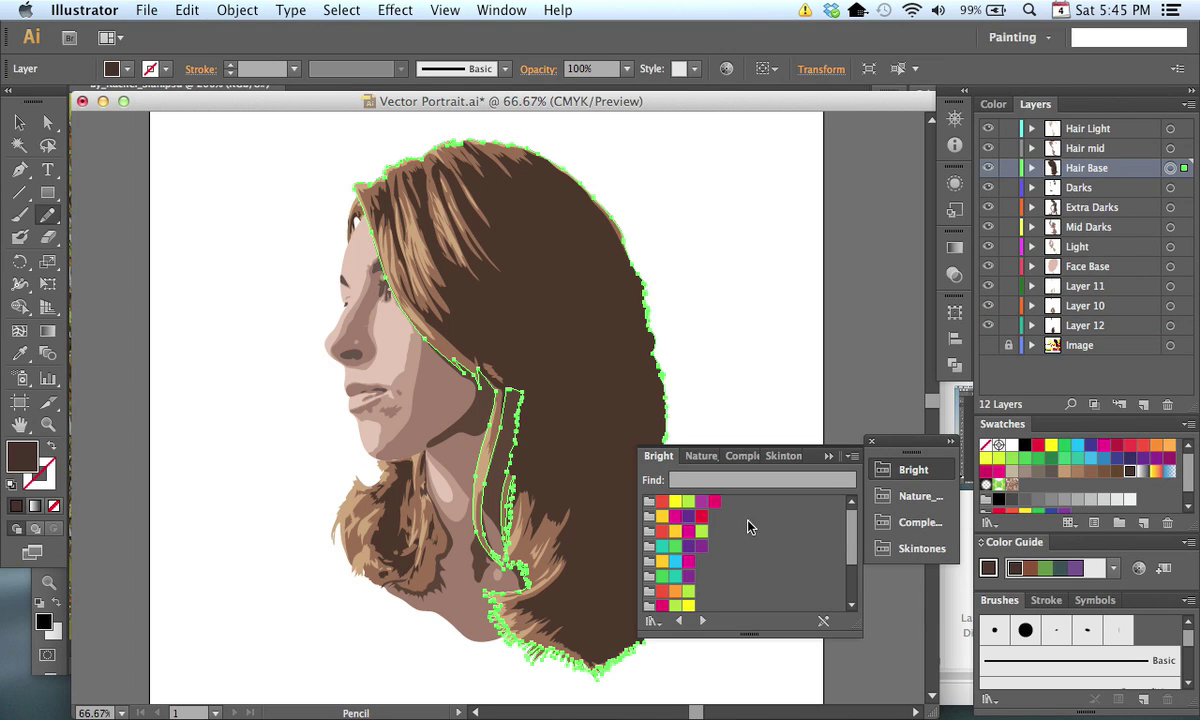
click(689, 578)
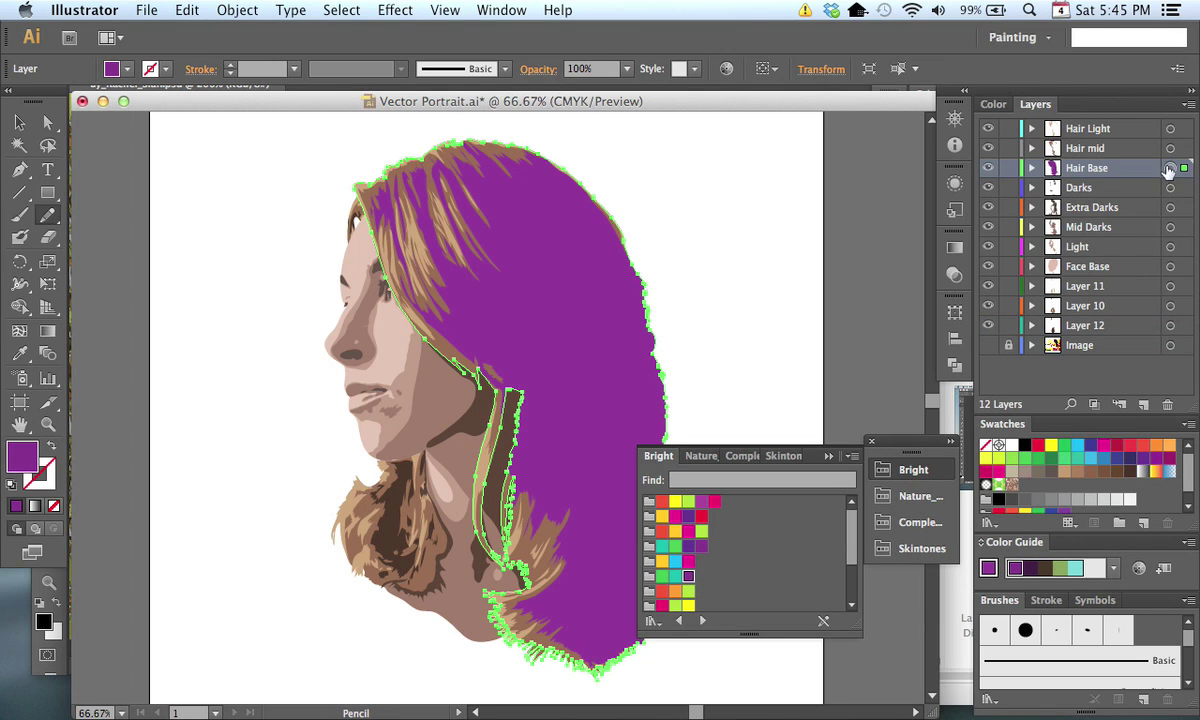
Step: Fill the Hair mid layer with turquoise and the Hair Light layer with green from the same Bright group, and deselect
click(1170, 148)
click(676, 577)
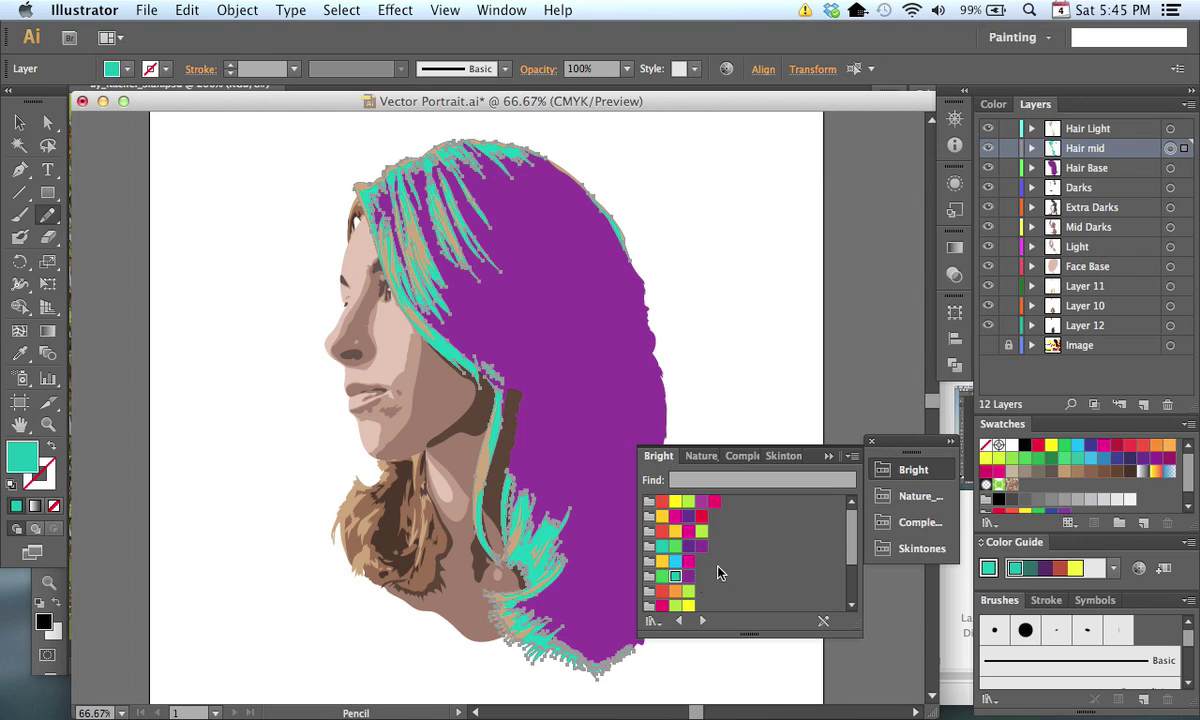
click(1170, 128)
click(662, 577)
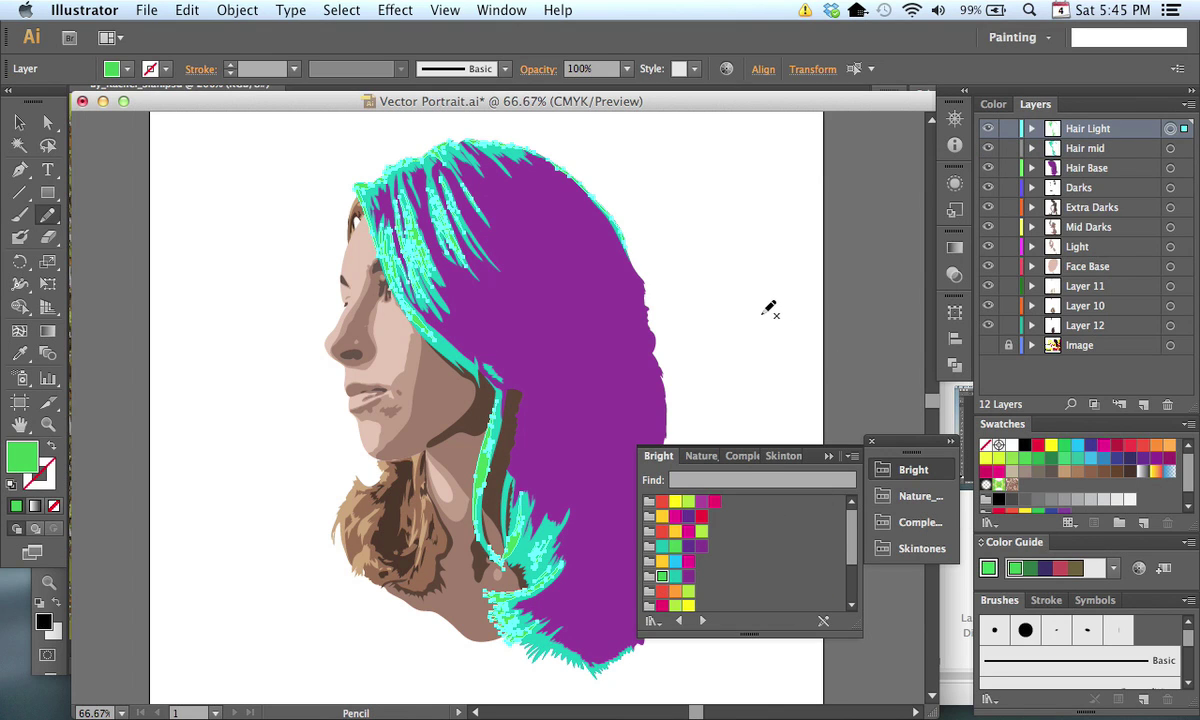
key(super+shift+a)
Step: Recolour the far-side hair with the same Bright group: Layer 12 purple, Layer 10 turquoise and Layer 11 green, and deselect
drag(754, 372, 736, 292)
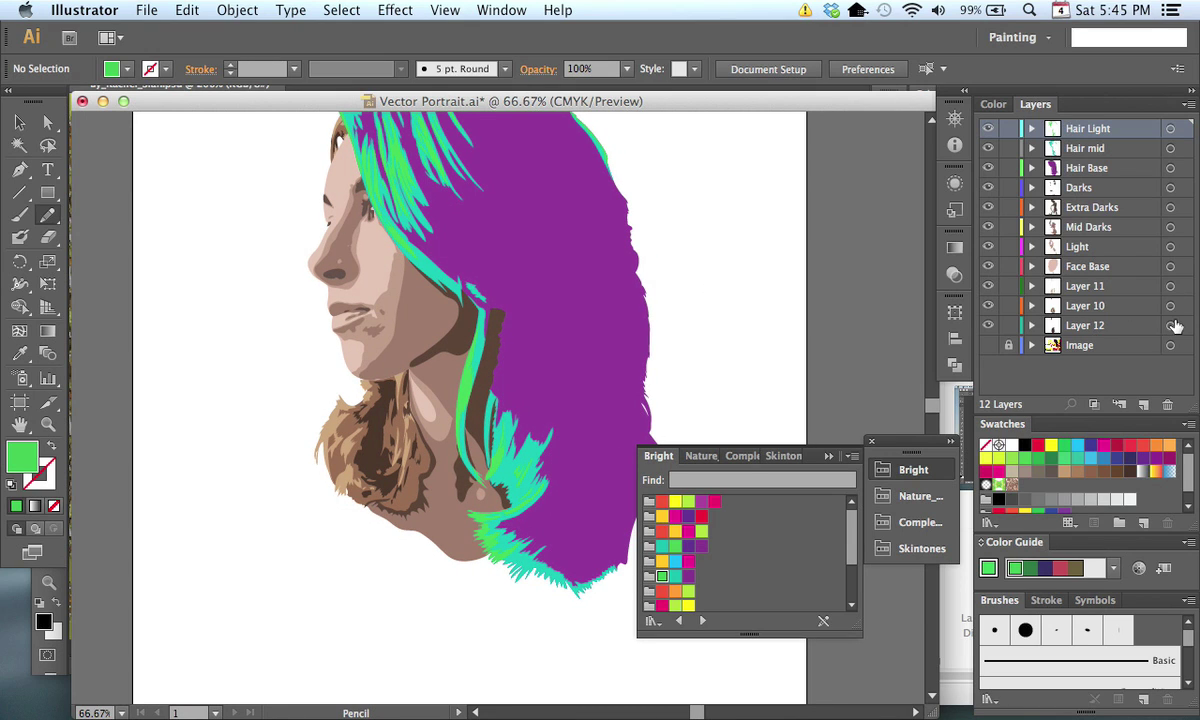
click(1170, 326)
click(688, 576)
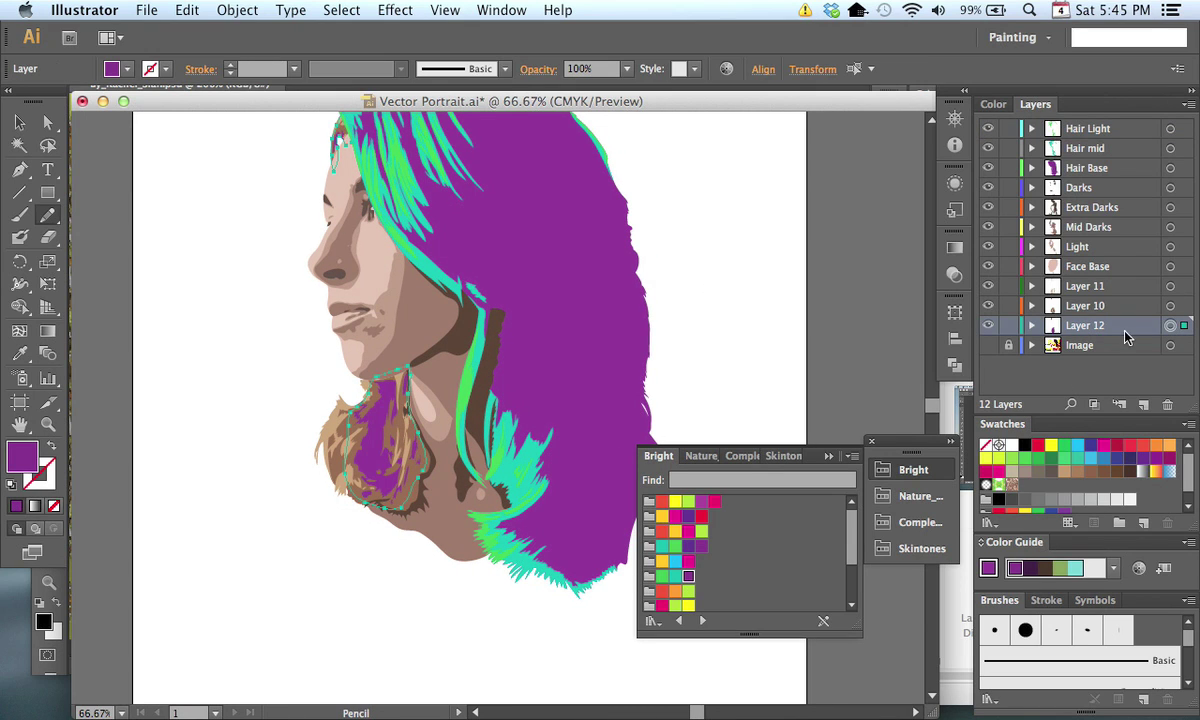
click(1170, 306)
click(675, 576)
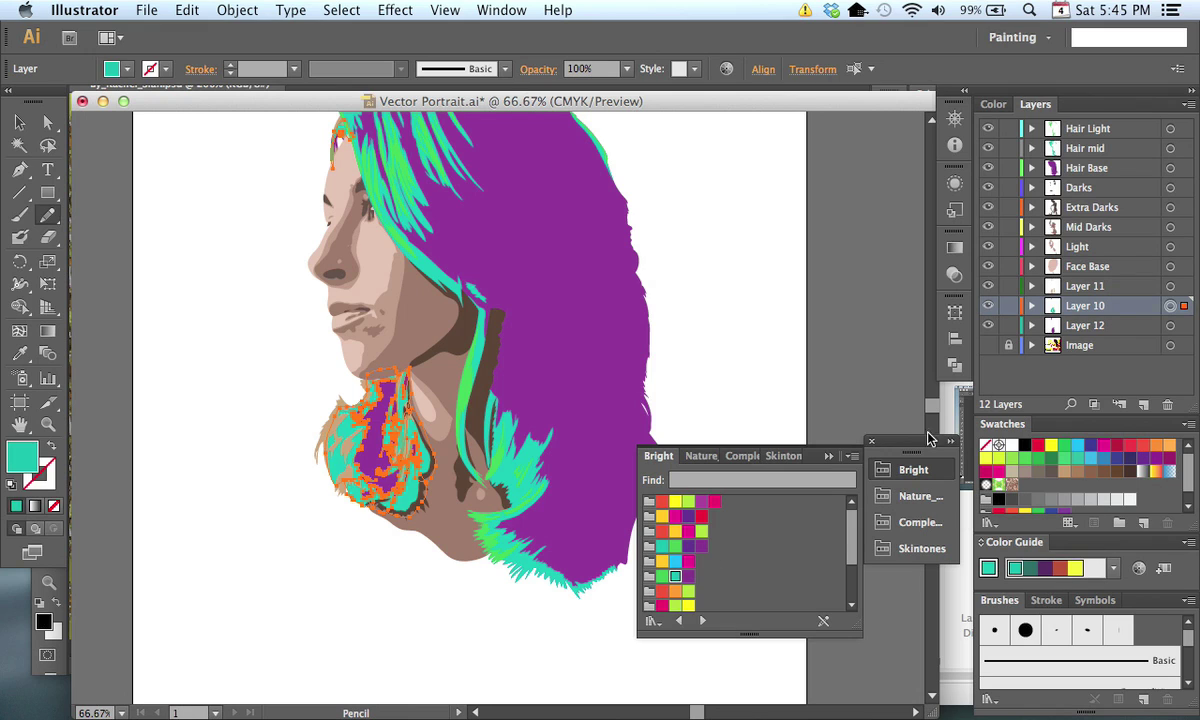
click(1170, 287)
click(662, 576)
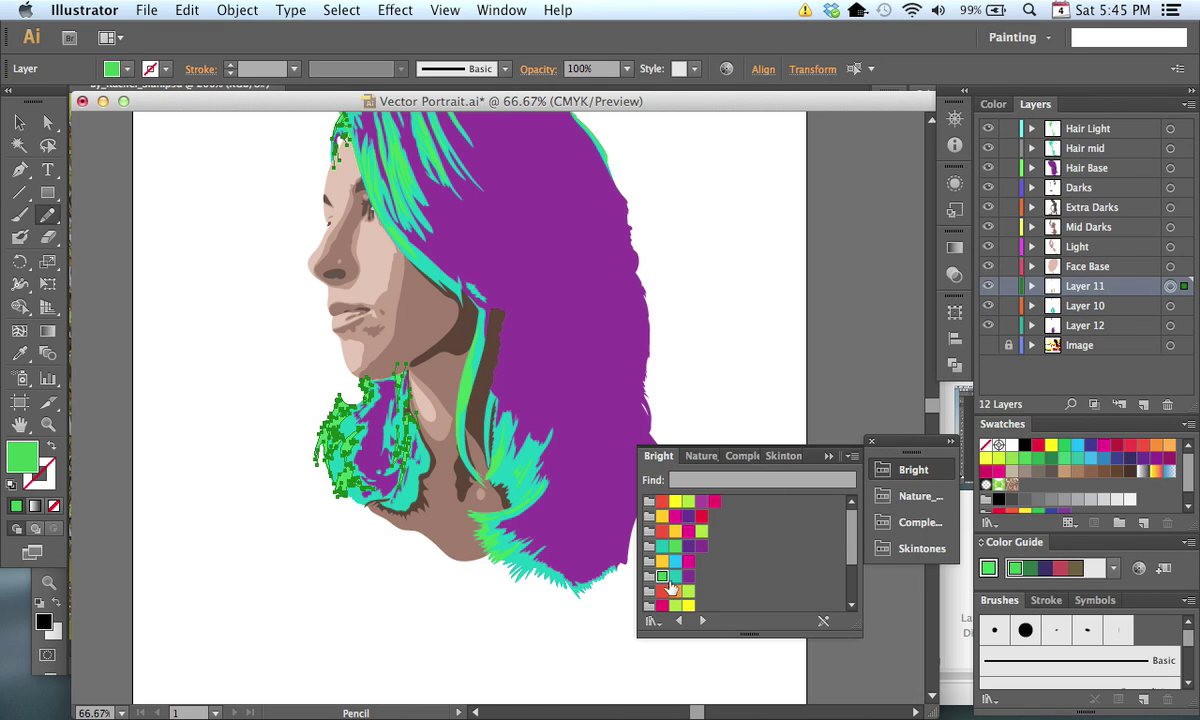
key(super+shift+a)
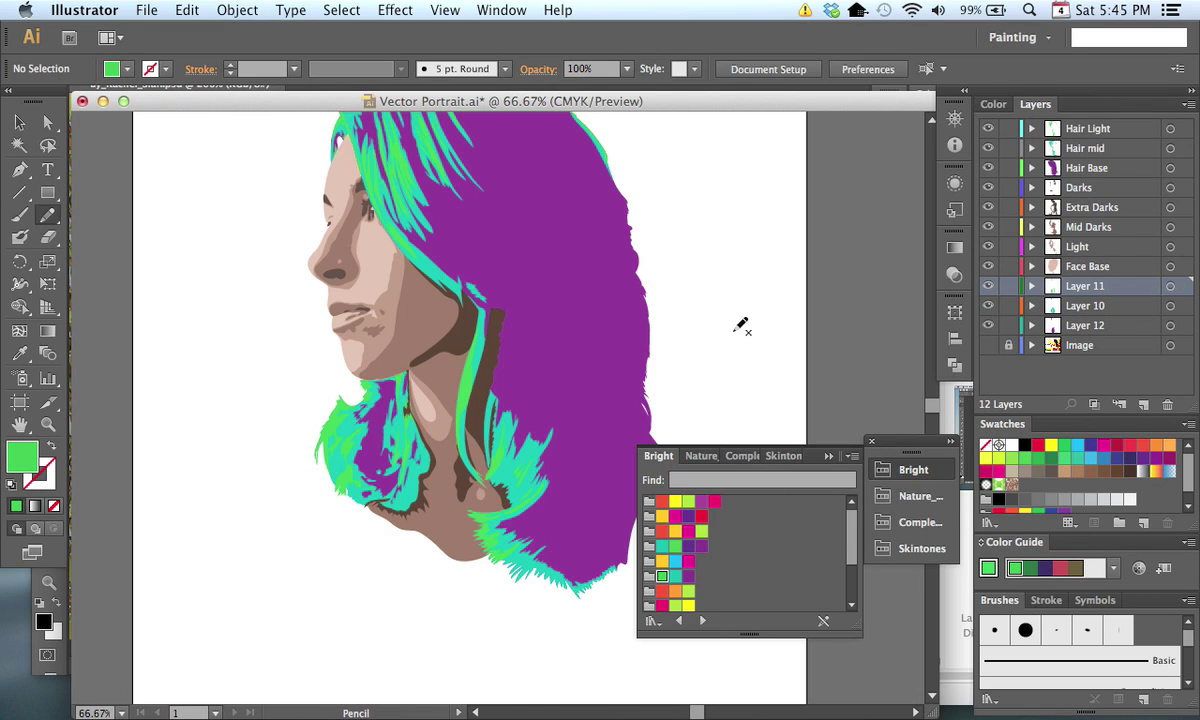
Step: Fill the Extra Darks layer with magenta and the Mid Darks layer with purple from the first Bright color group
drag(742, 271, 756, 331)
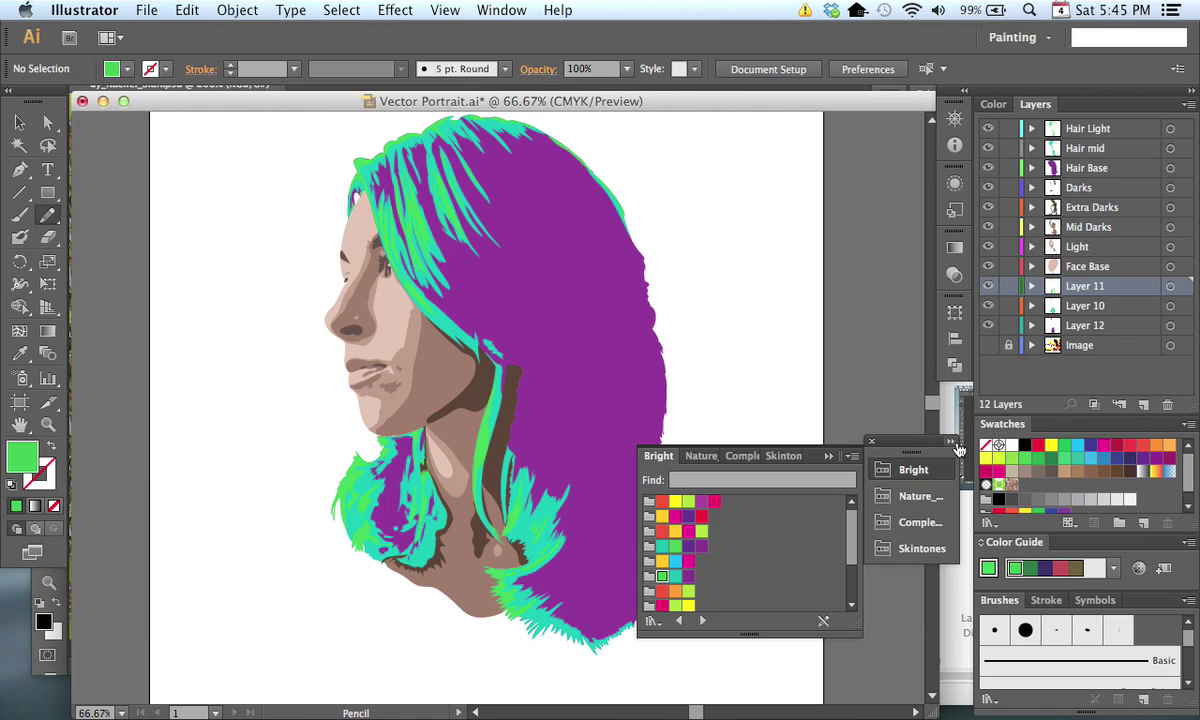
click(1170, 208)
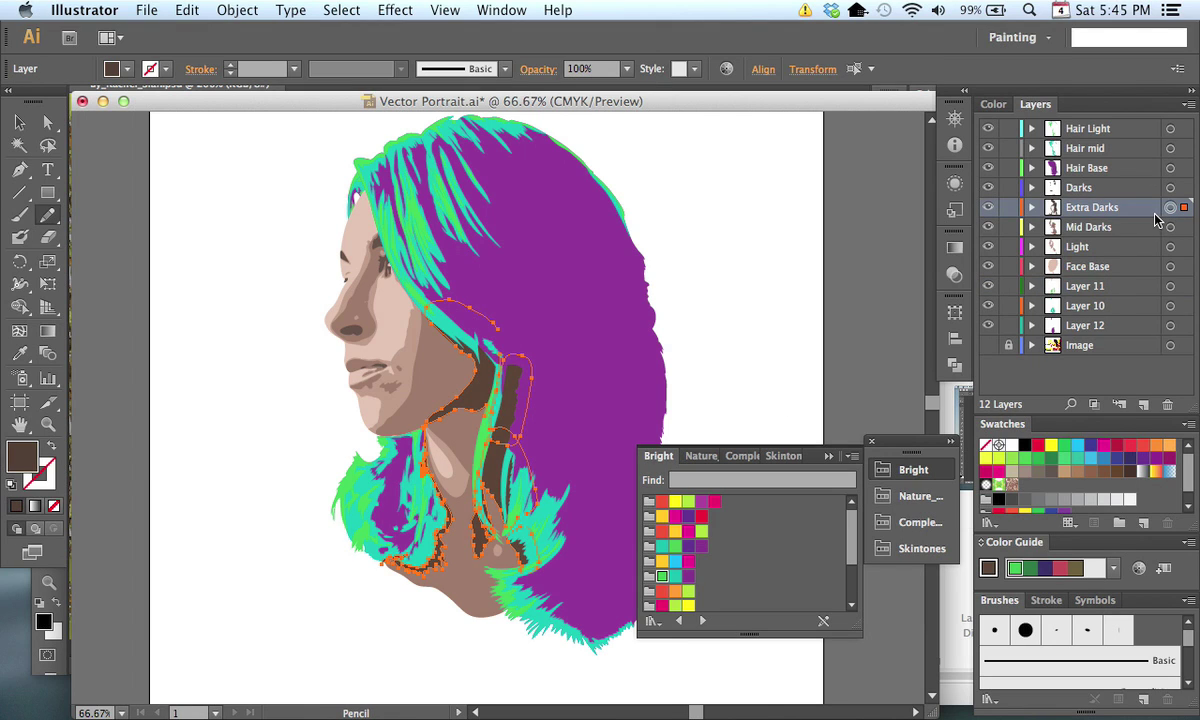
drag(851, 536, 841, 511)
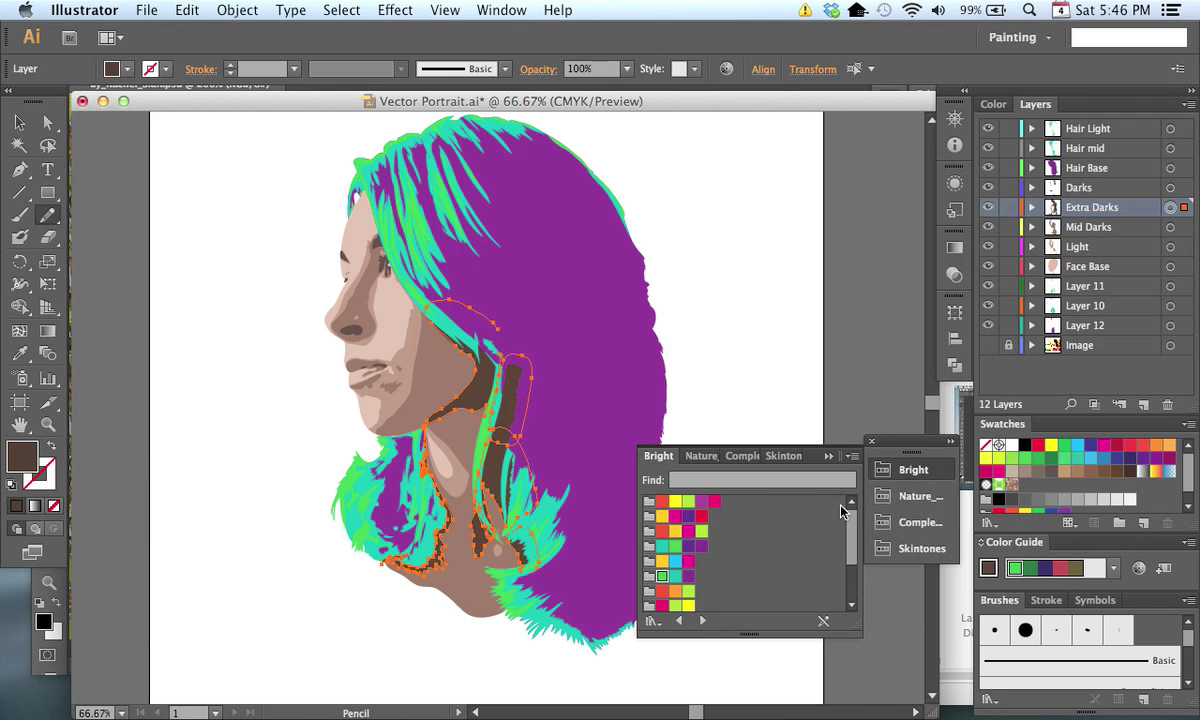
click(715, 503)
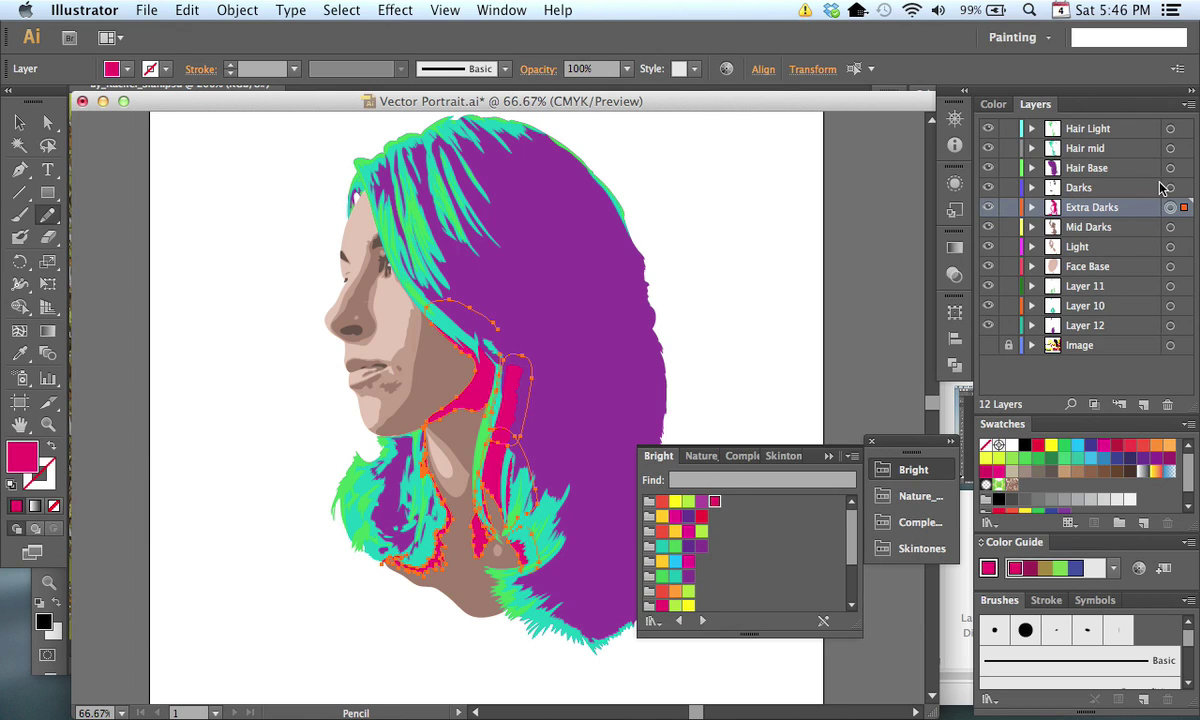
click(1170, 227)
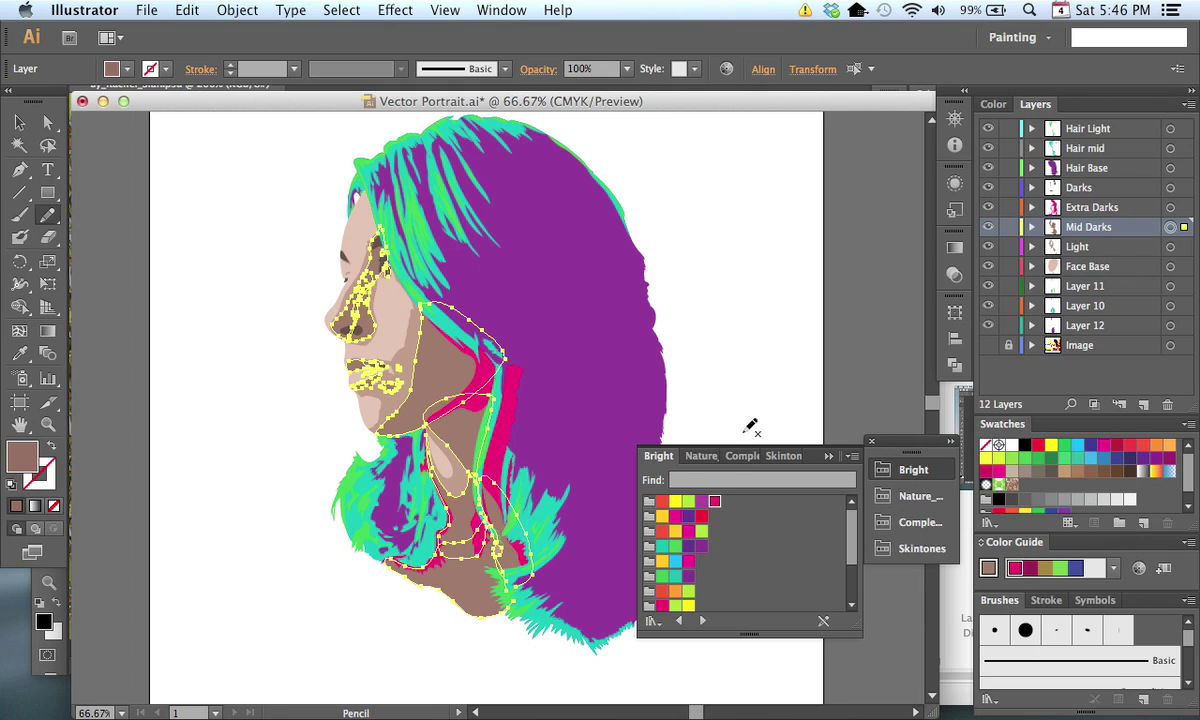
click(701, 501)
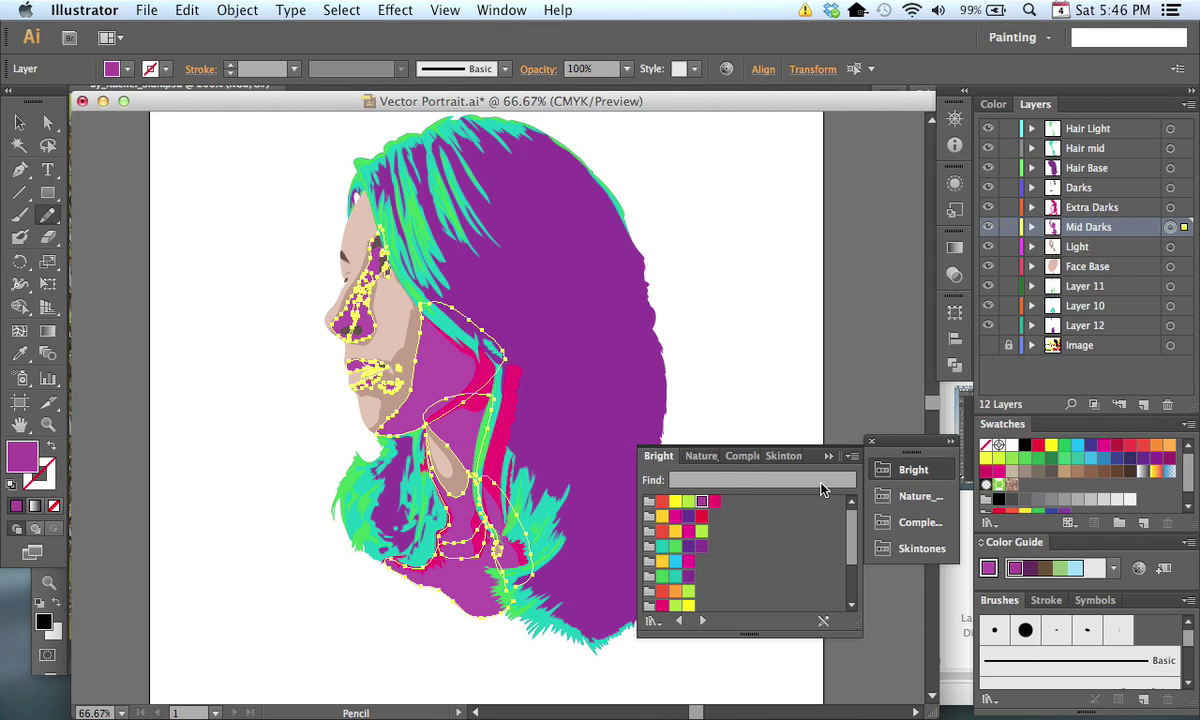
Step: Fill the Light layer with lime green and the Face Base layer with yellow from the same Bright group
click(1170, 246)
click(688, 501)
click(1170, 266)
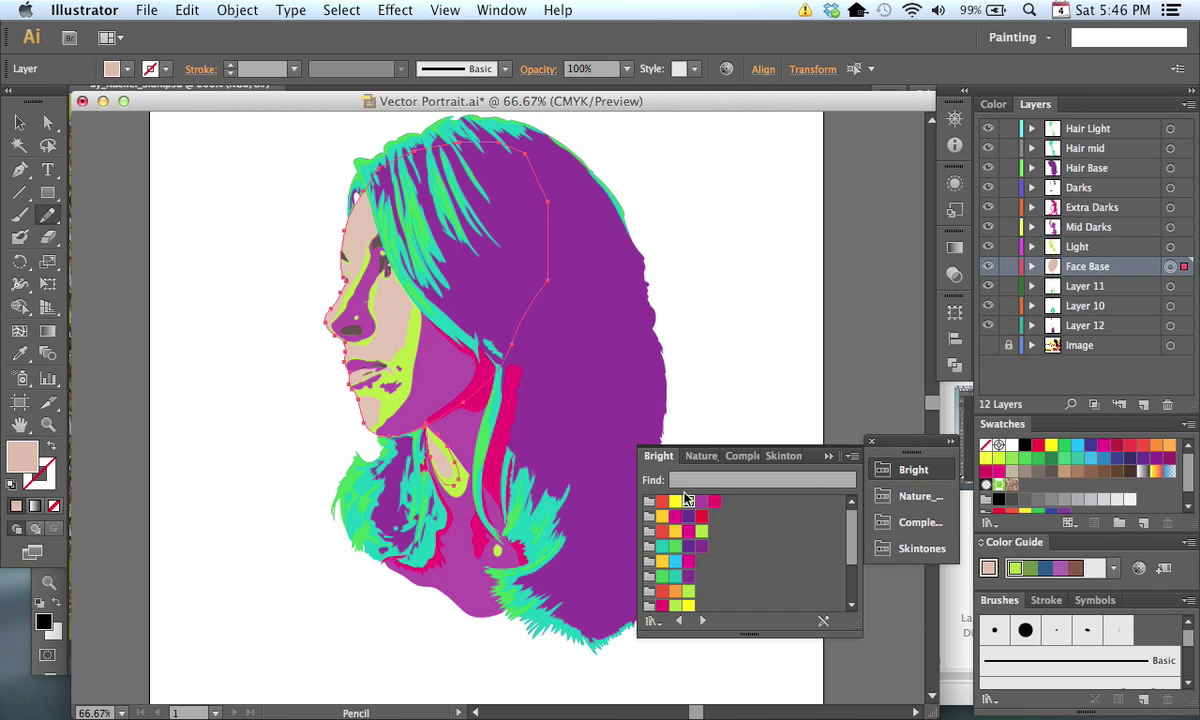
click(676, 501)
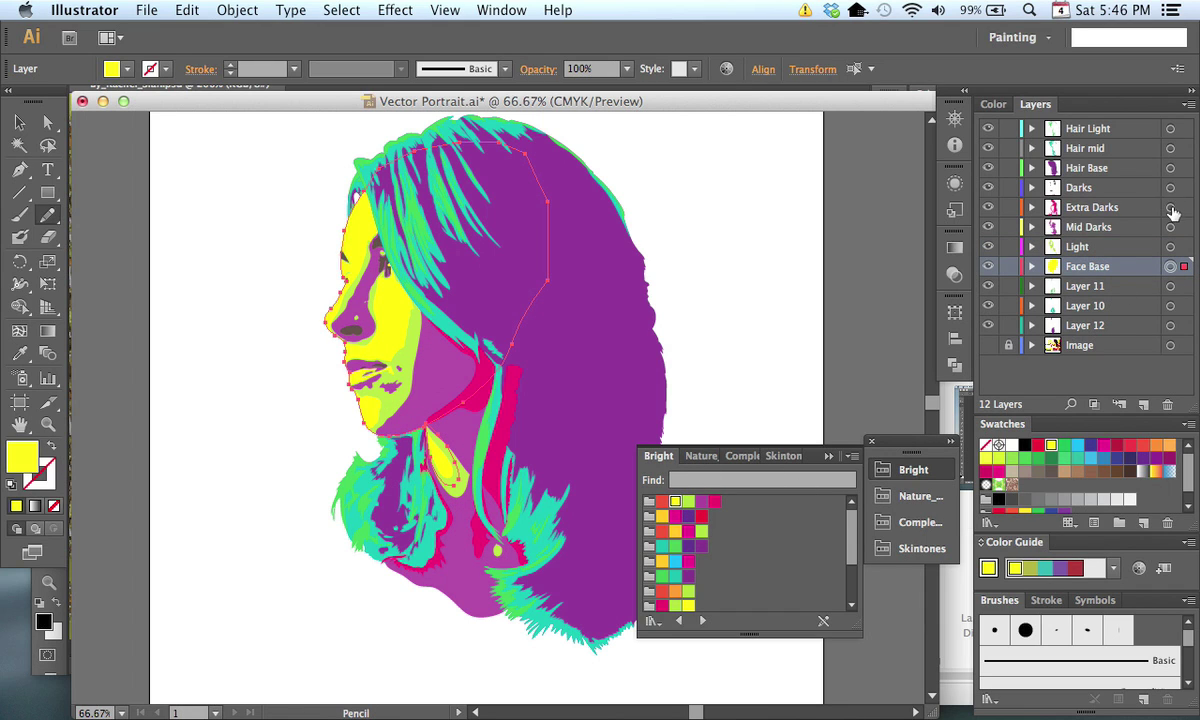
Step: Fill the Darks layer with the red from the same Bright group and deselect the artwork
click(1170, 187)
click(662, 501)
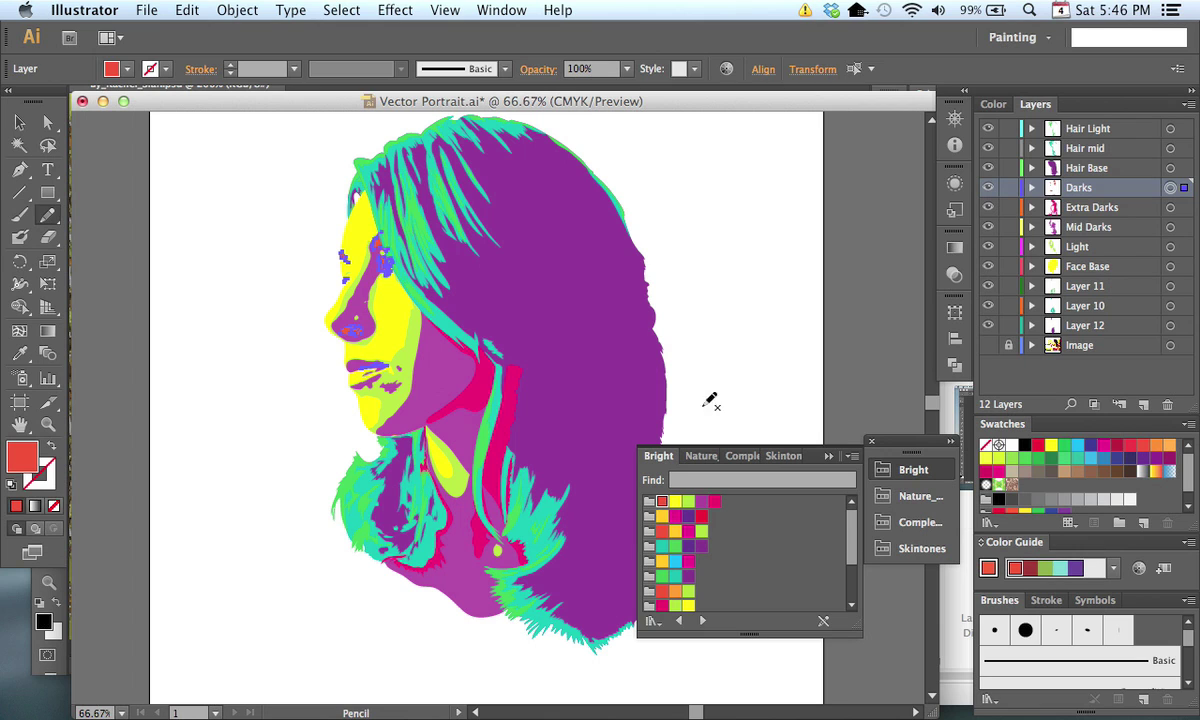
key(super+shift+a)
drag(758, 276, 697, 316)
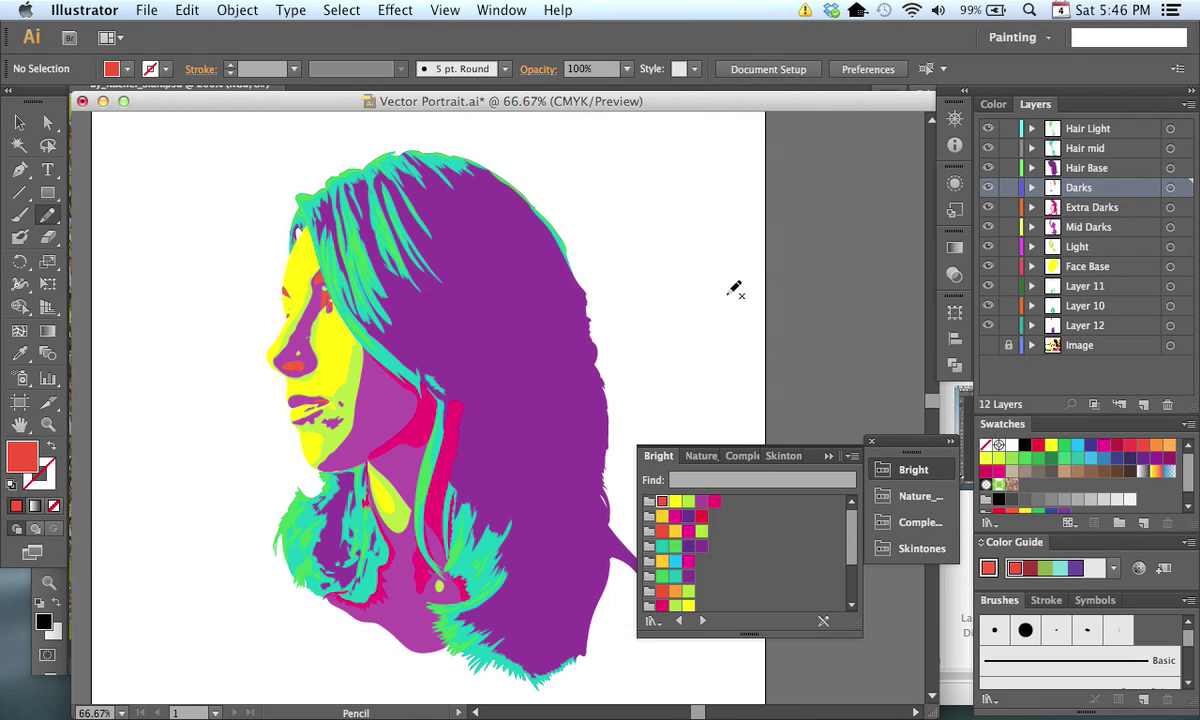
mouse_move(660, 300)
mouse_down()
mouse_move(670, 316)
mouse_move(656, 287)
mouse_move(691, 273)
mouse_up()
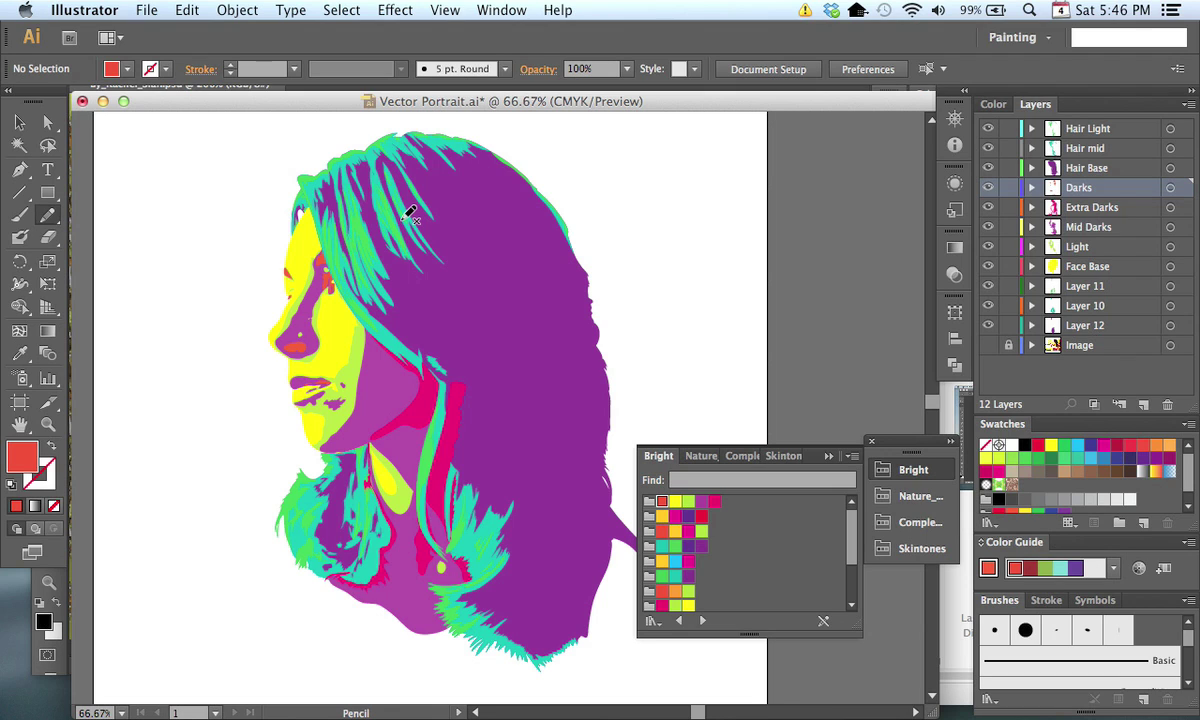
Step: Load the FOCOLTONE color book as a swatch library and enlarge its panel to show more swatches
click(988, 522)
mouse_move(1117, 345)
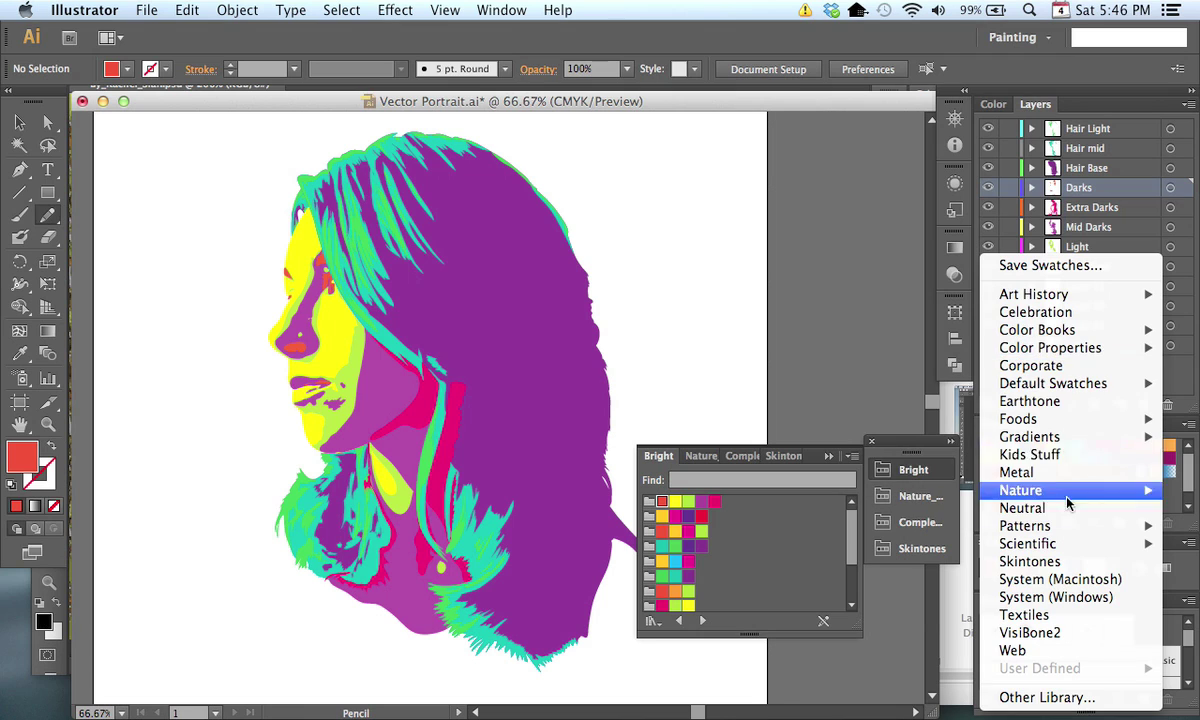
mouse_move(1071, 336)
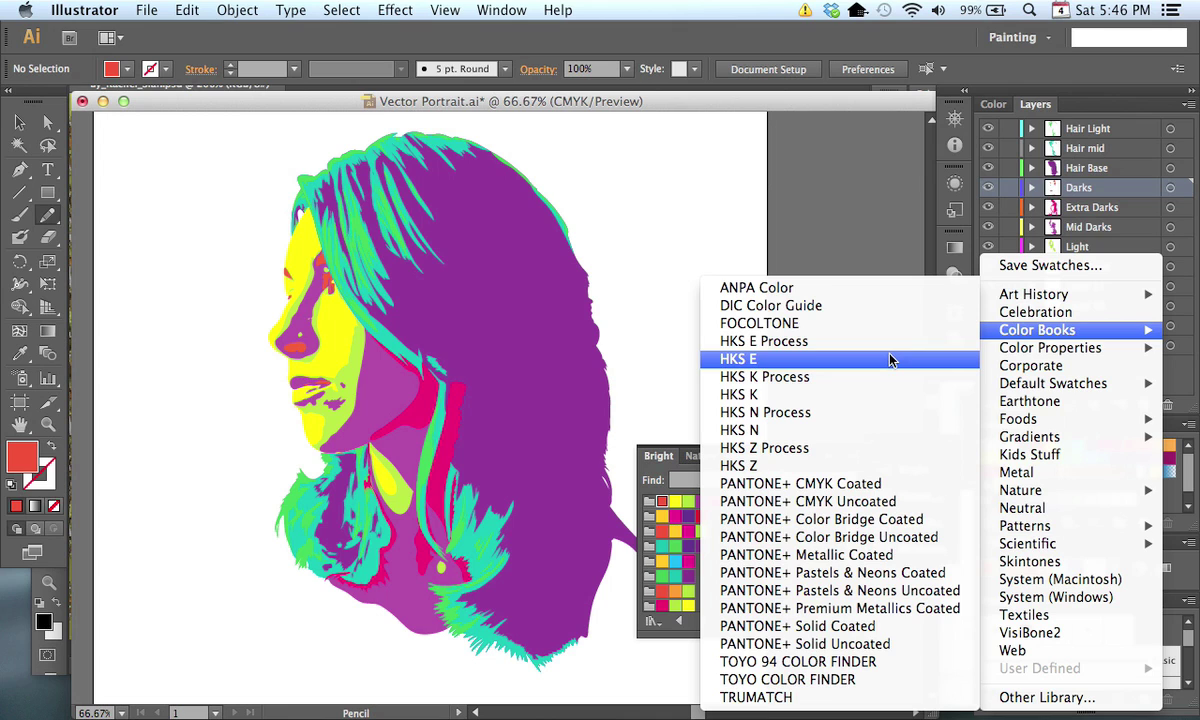
click(815, 325)
drag(860, 631, 858, 697)
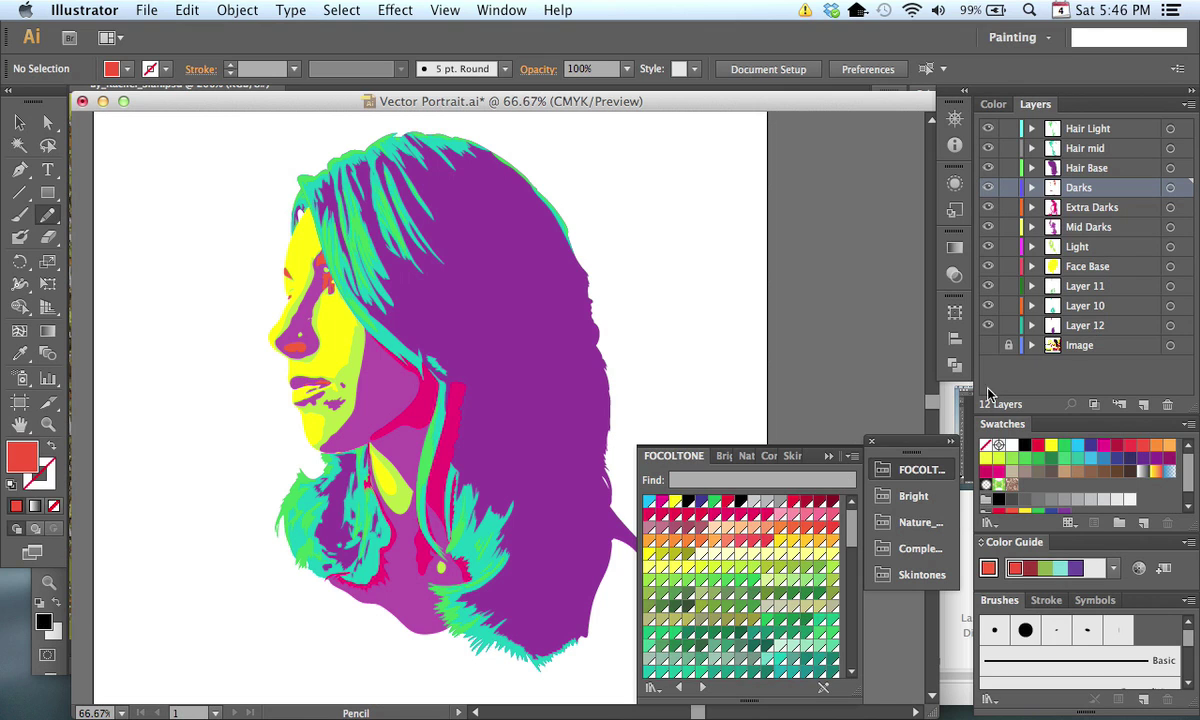
Step: Fill the Hair Base layer with dark blue and the Hair mid layer with bright cyan from the FOCOLTONE swatches
drag(851, 528, 852, 558)
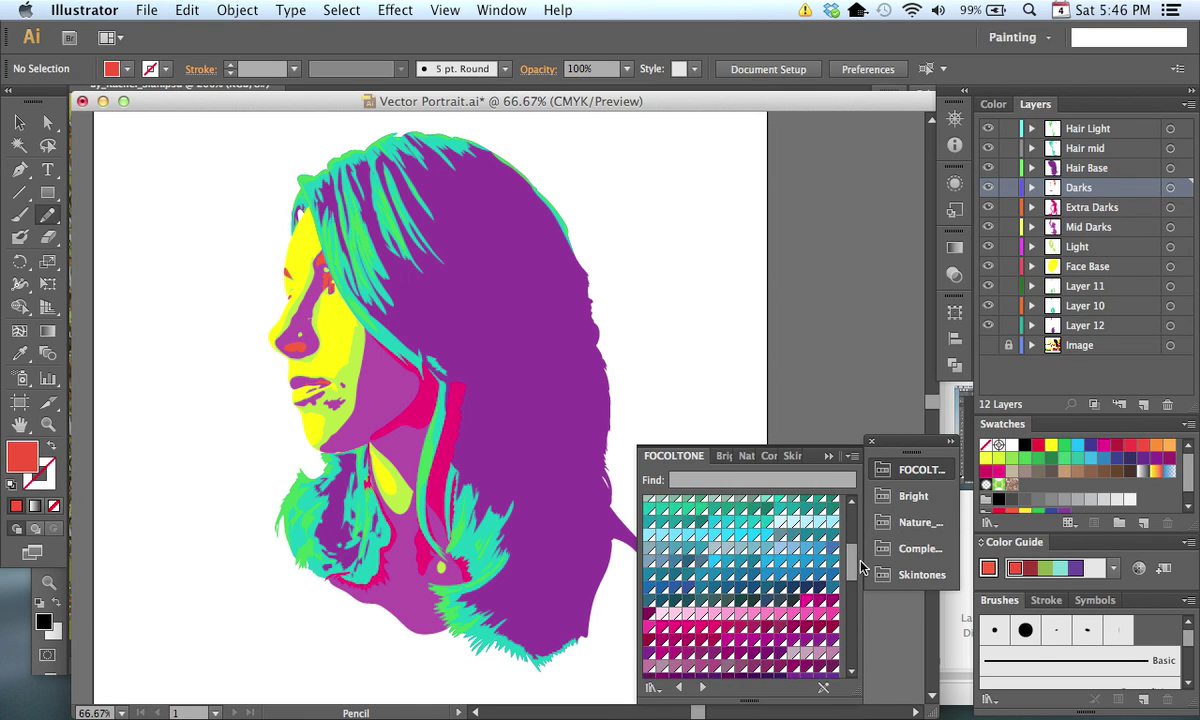
click(1170, 168)
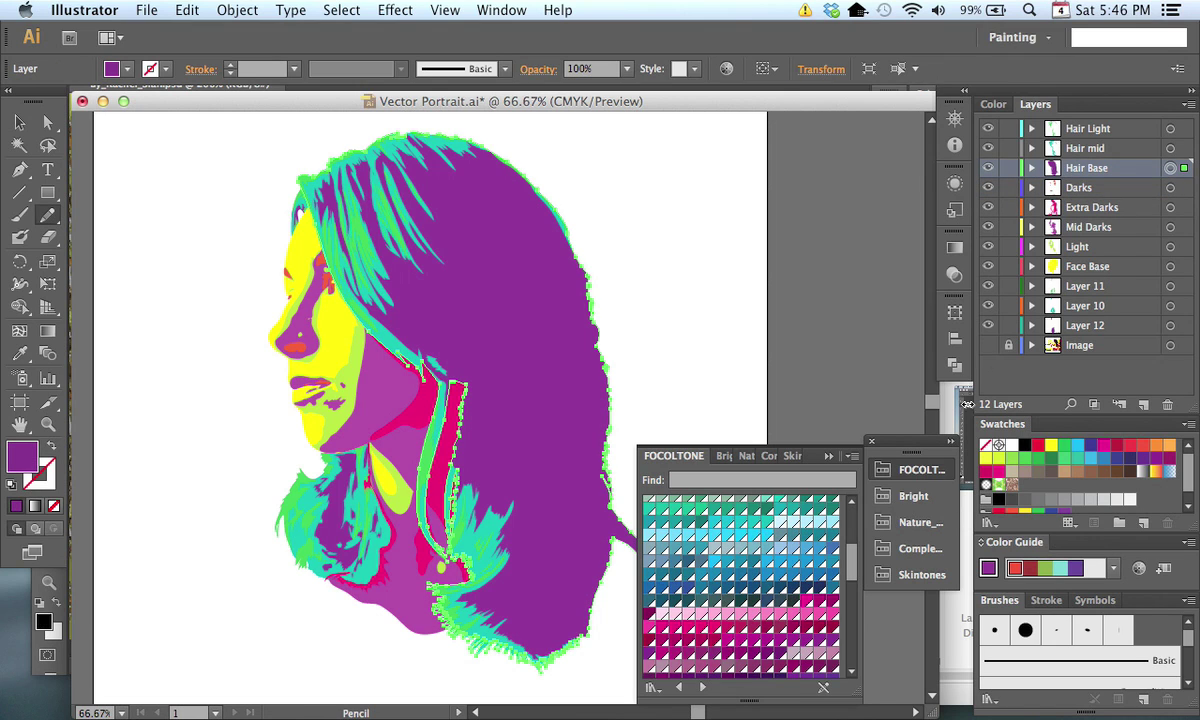
click(689, 588)
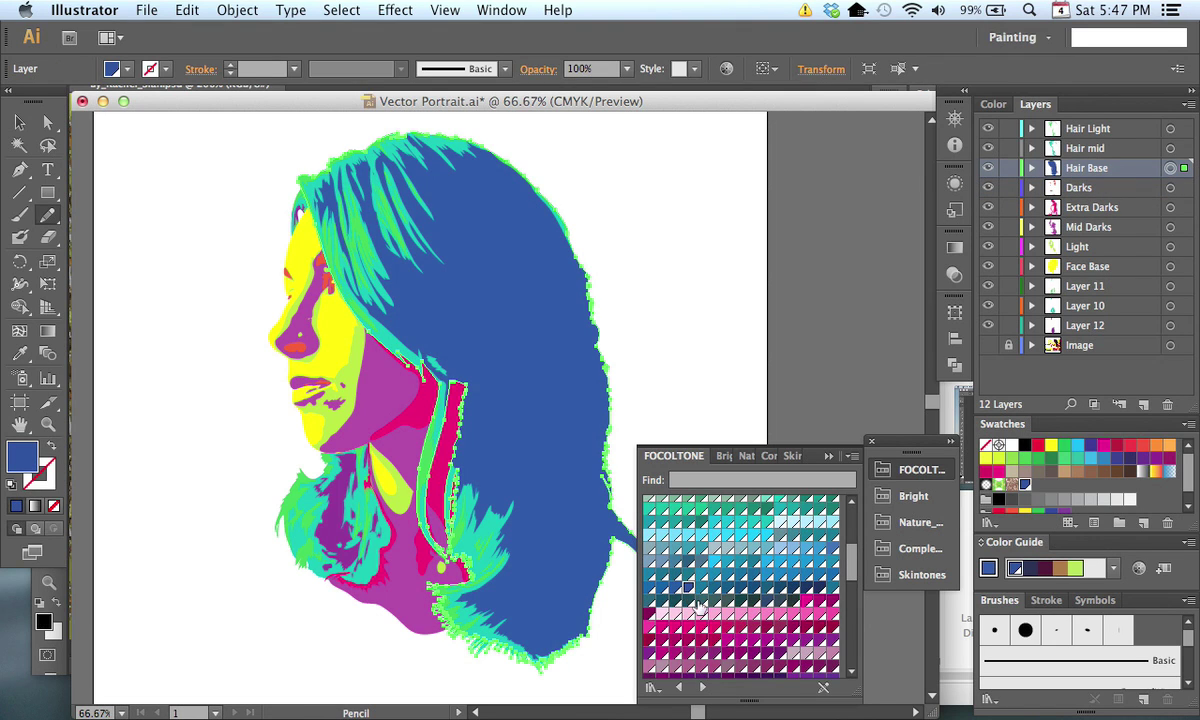
click(1170, 148)
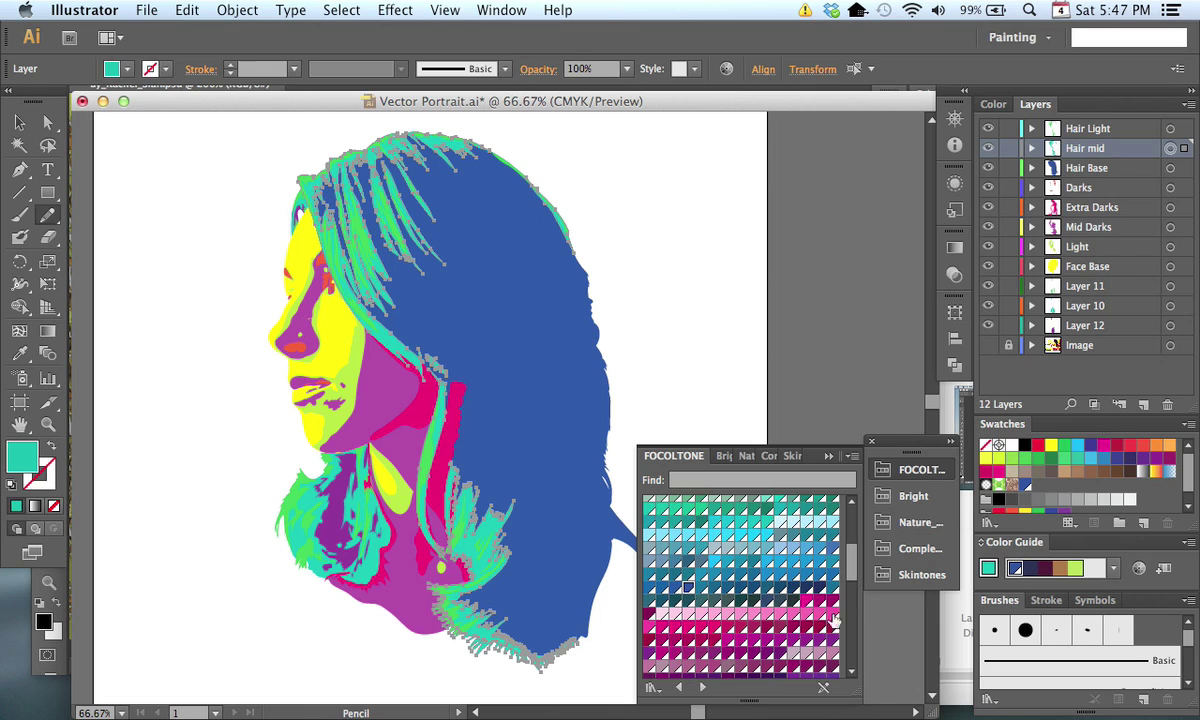
click(741, 536)
Step: Fill the Hair Light layer with a pale FOCOLTONE blue, deselect the artwork and collapse the swatch library
click(1170, 129)
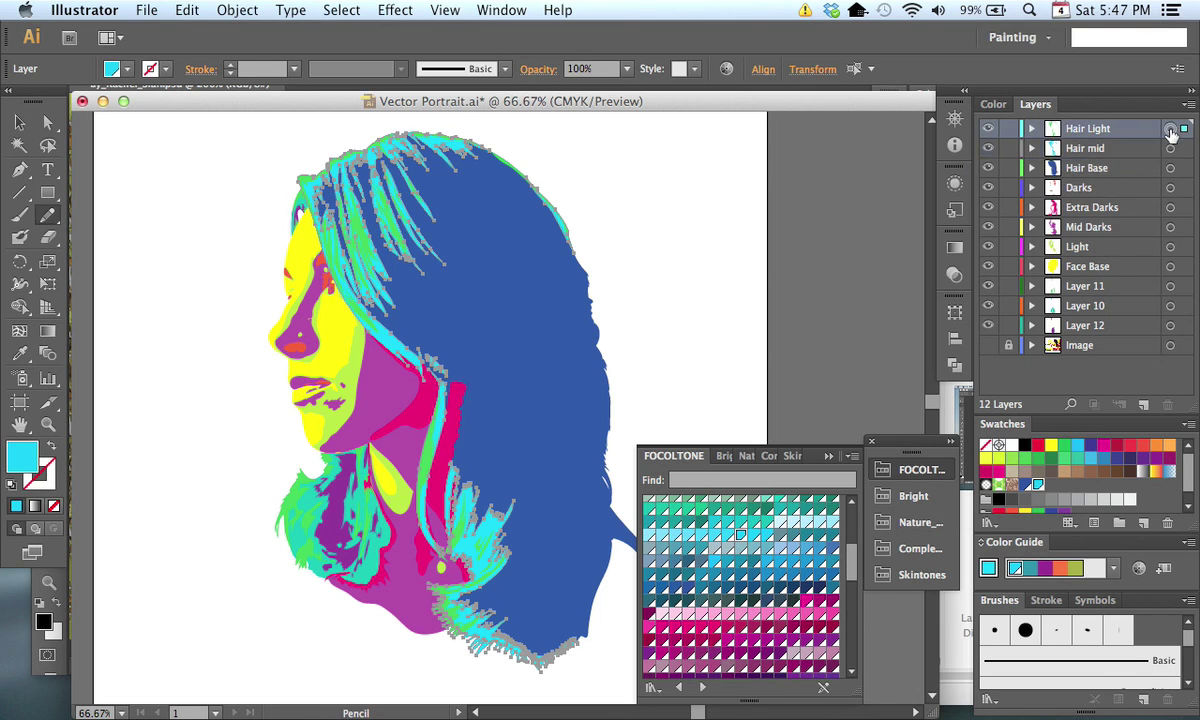
click(780, 521)
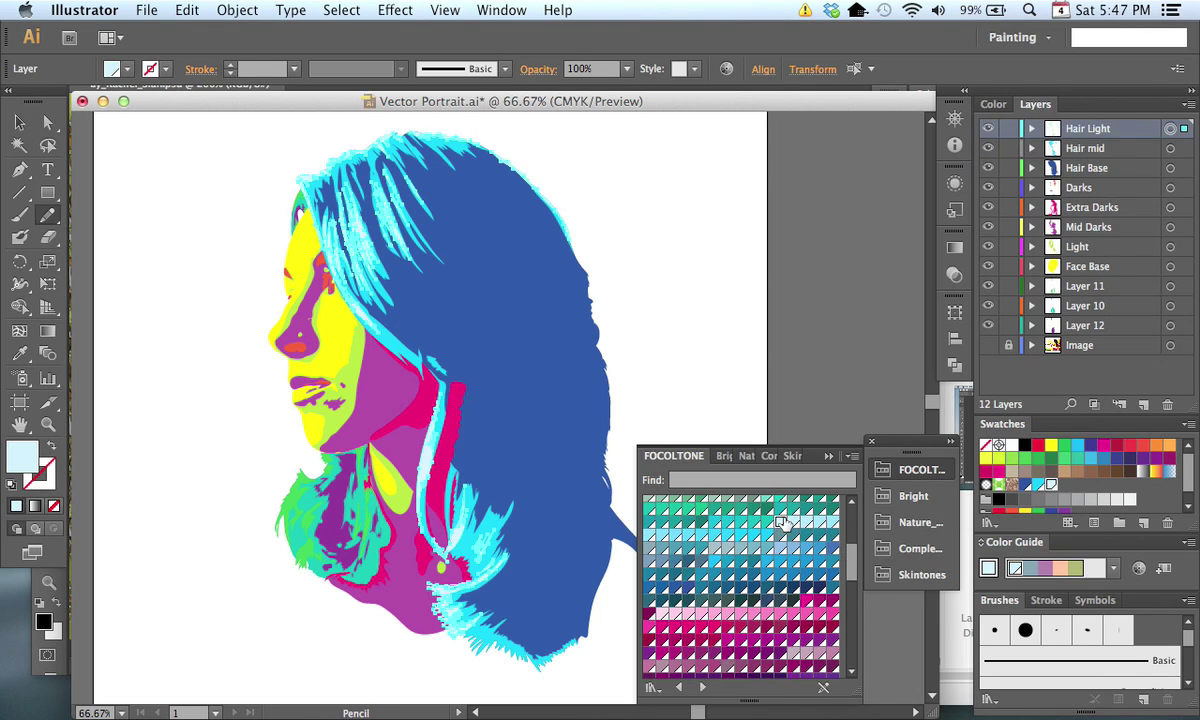
super+click(665, 298)
drag(664, 332, 716, 324)
drag(741, 266, 700, 274)
click(829, 457)
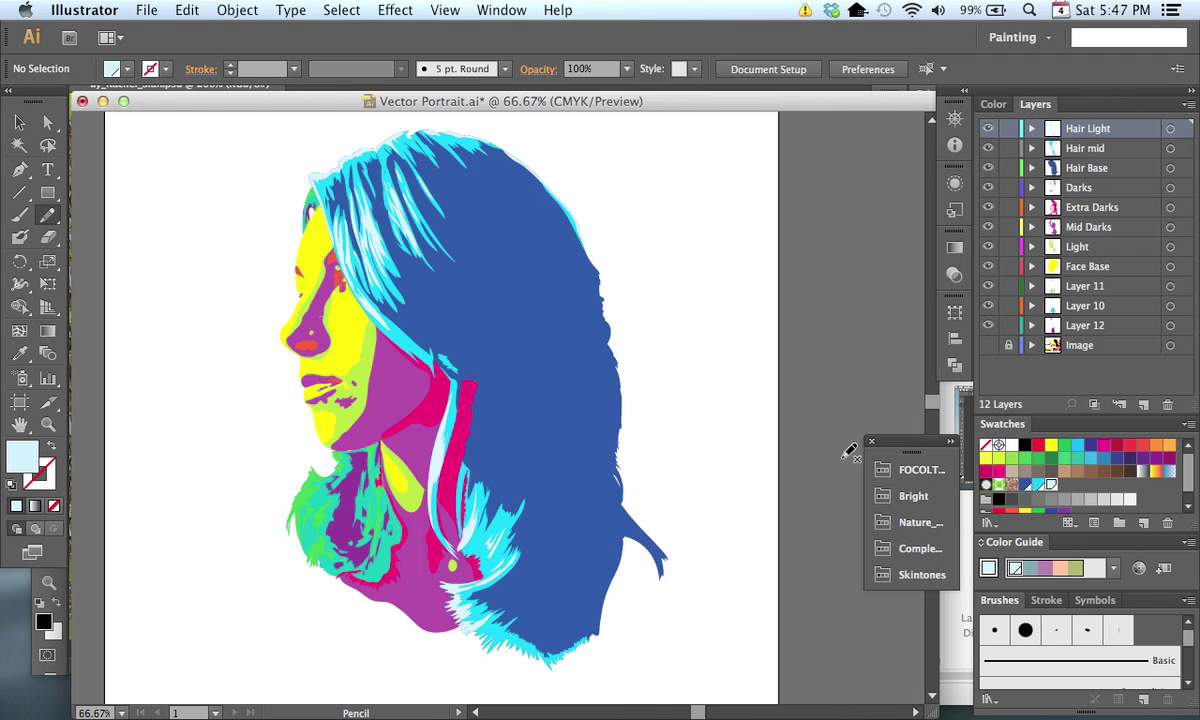